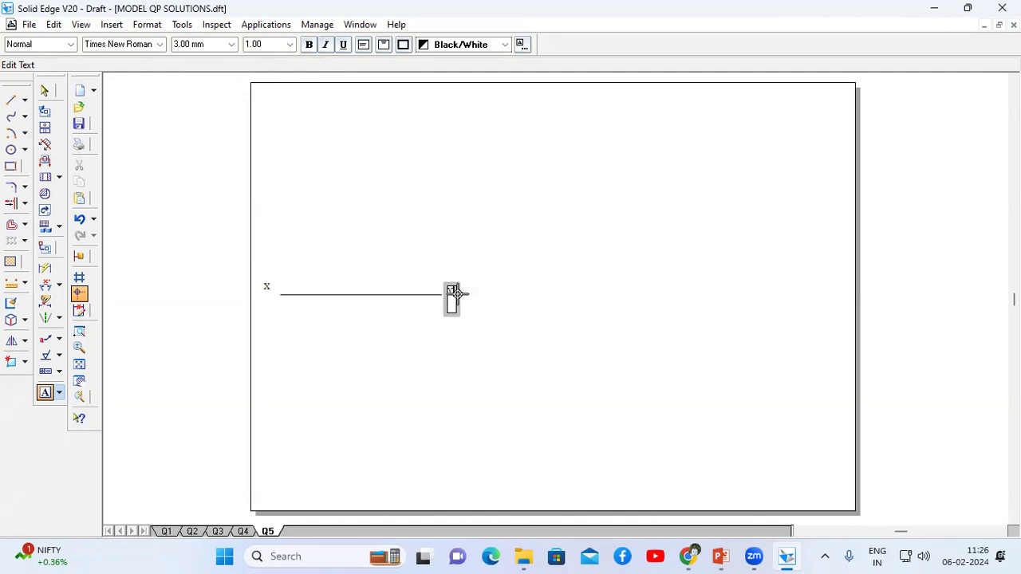
Step: Check the Q5 prism statement in PowerPoint and draw the base hexagon's first side, 25 mm long at 60°, below the XY line
click(11, 101)
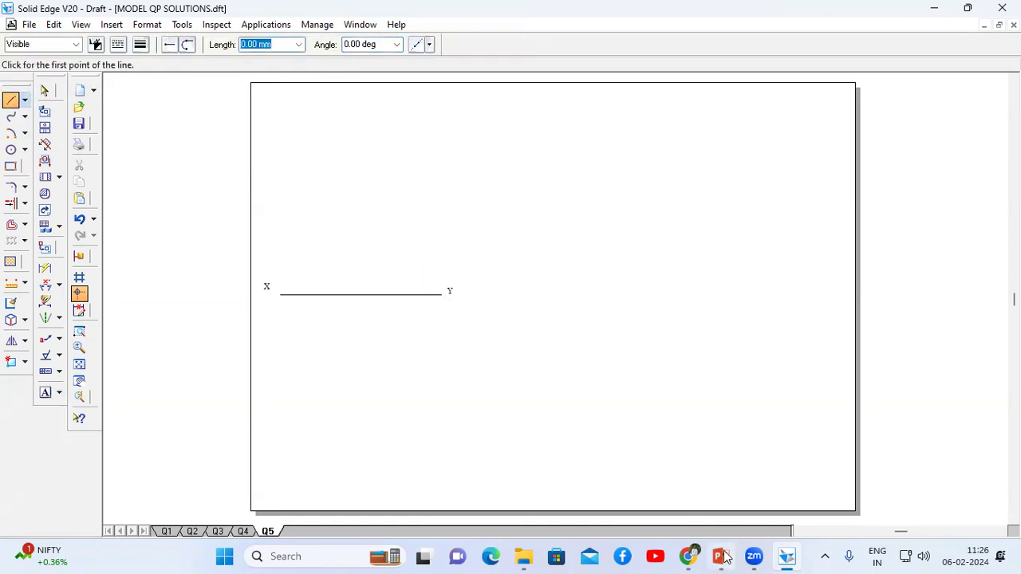
click(722, 556)
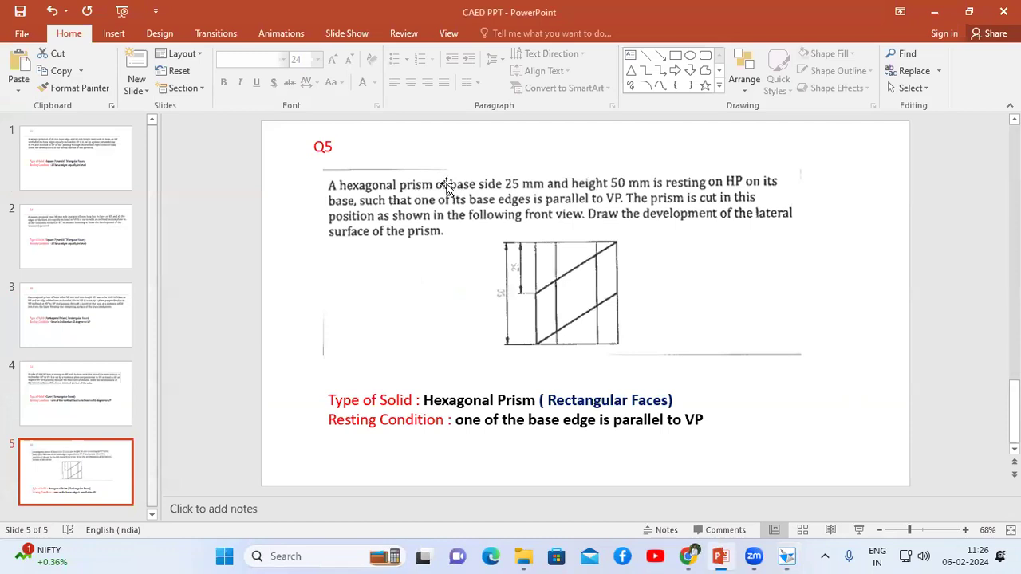
click(786, 556)
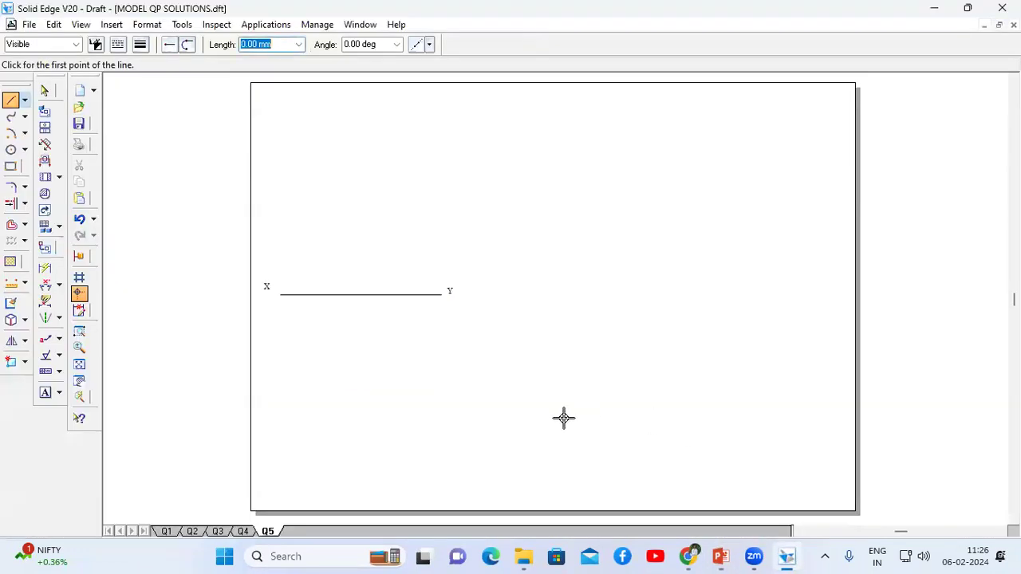
click(556, 423)
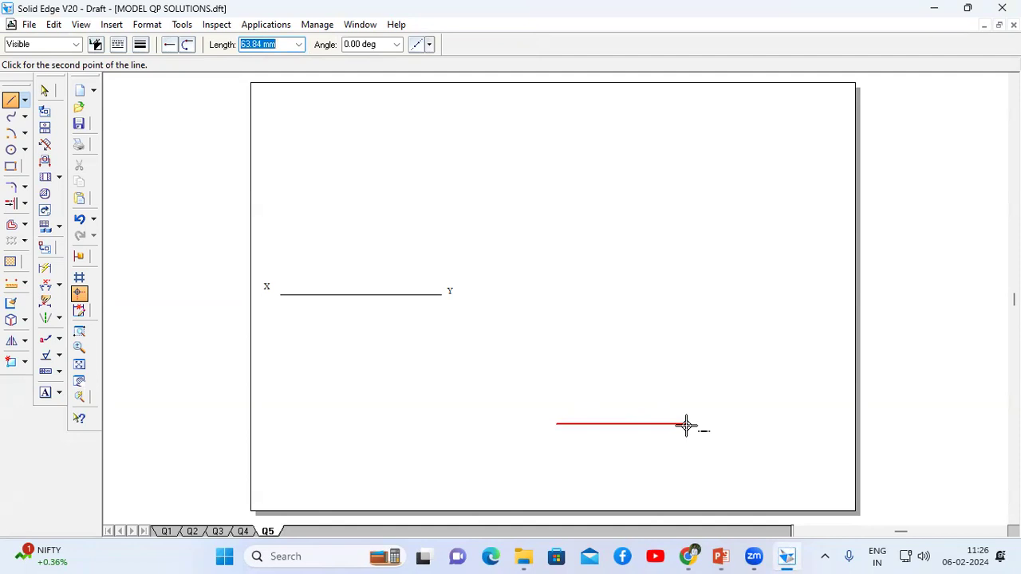
text(25)
key(Tab)
text(60)
key(Return)
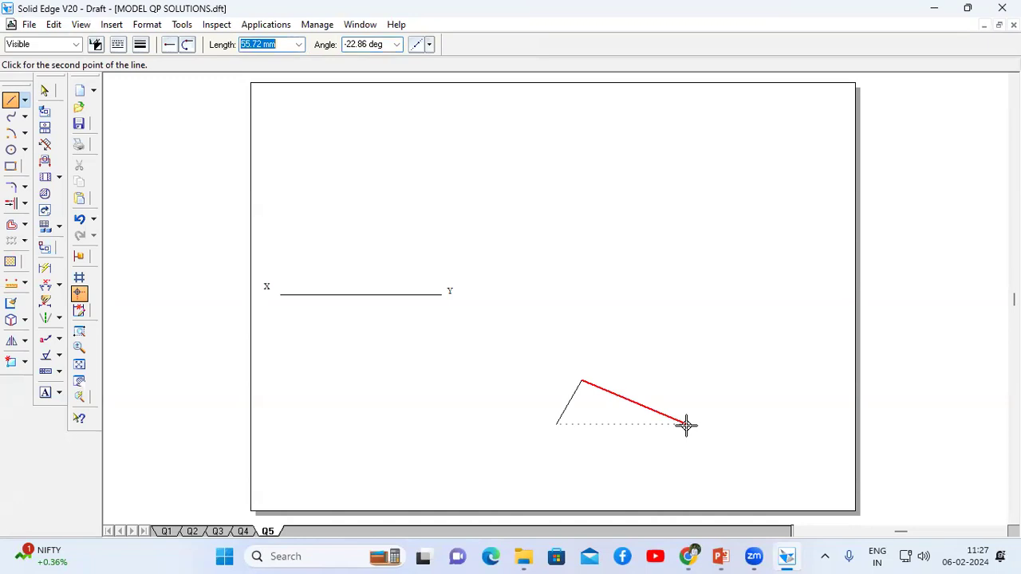
Step: Continue the hexagon with two more 25 mm sides at 120° and 180°
text(25)
key(Tab)
text(60)
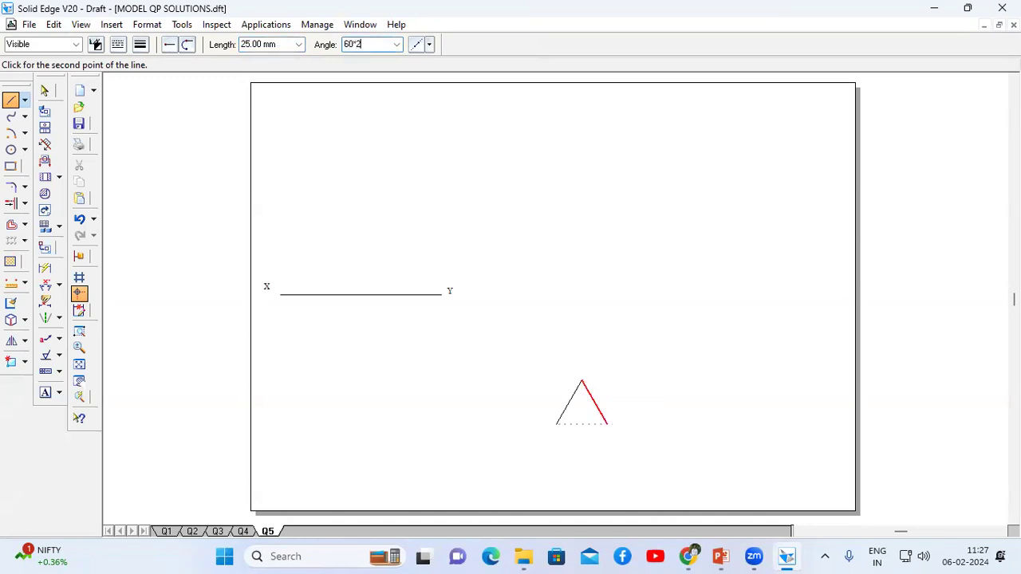
key(Return)
text(25)
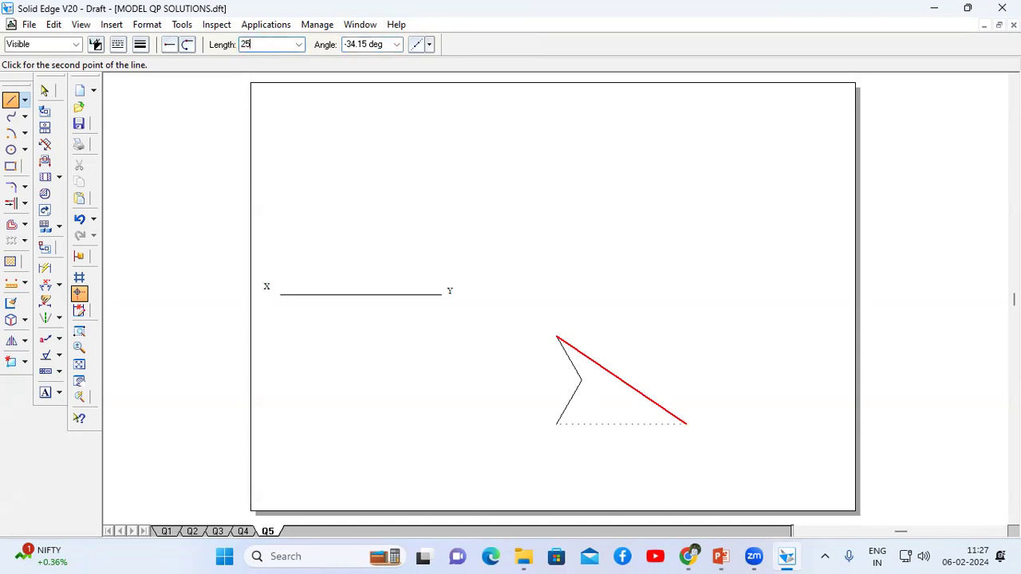
key(Tab)
text(6)
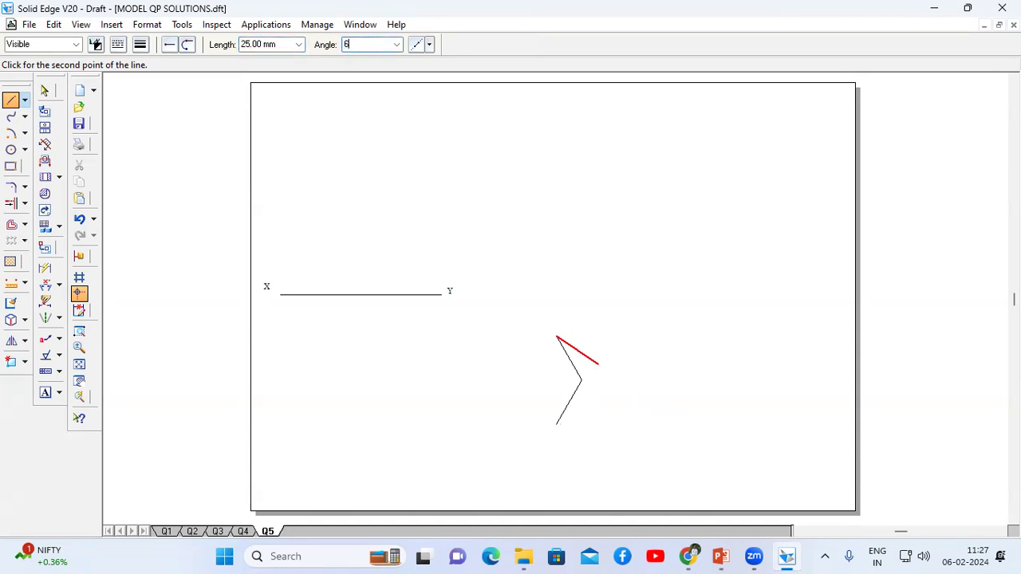
key(Return)
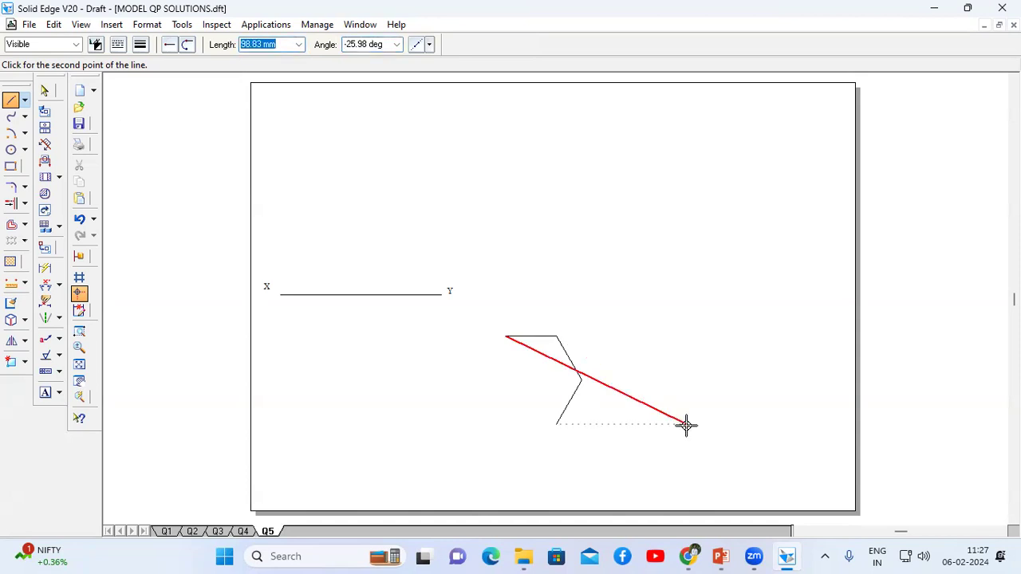
Step: Close the hexagon with its remaining three 25 mm sides at 240°, 300° and 360°
text(25)
key(Tab)
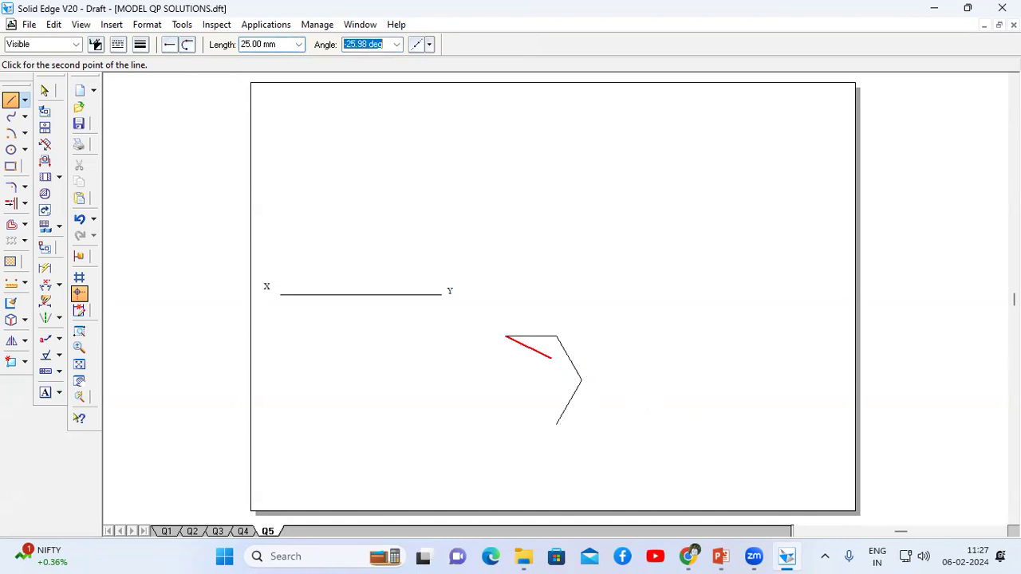
text(60°4)
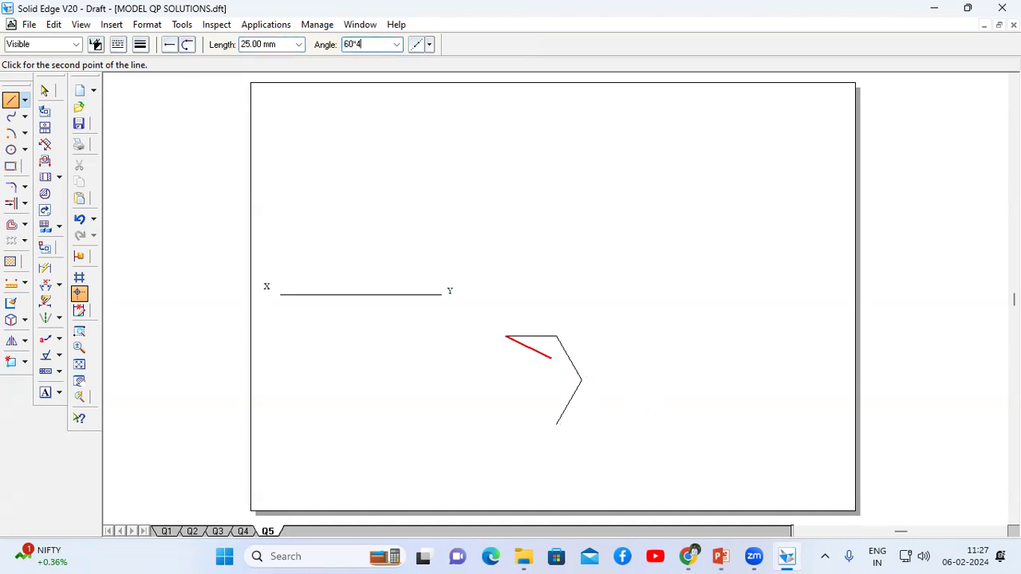
key(Return)
text(25)
key(Tab)
text(60)
key(Return)
text(25)
key(Tab)
text(60)
key(Return)
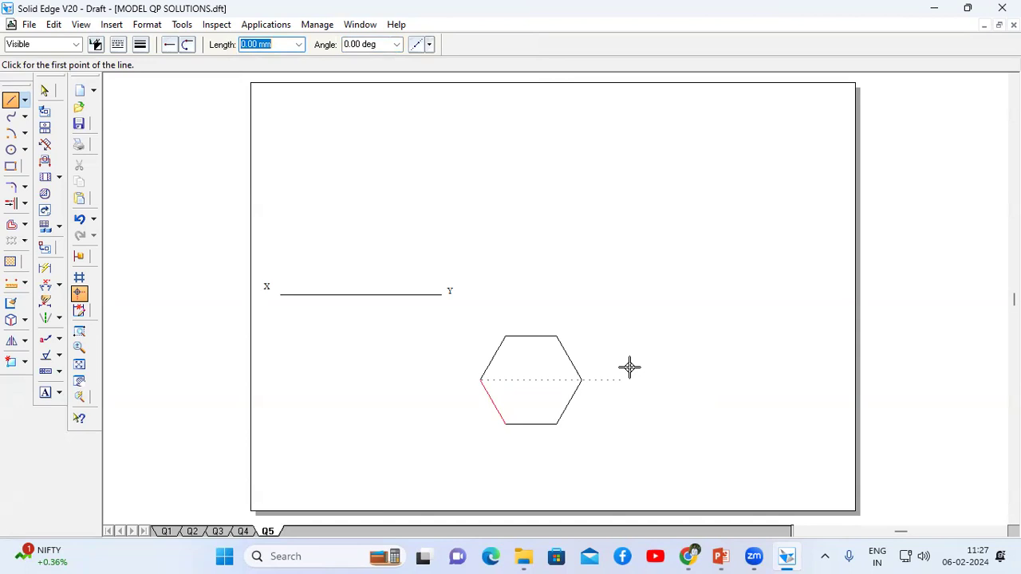
Step: Recheck the Q5 slide in PowerPoint and move the whole hexagon about 81 mm horizontally so it sits beneath the middle of the XY line
click(720, 555)
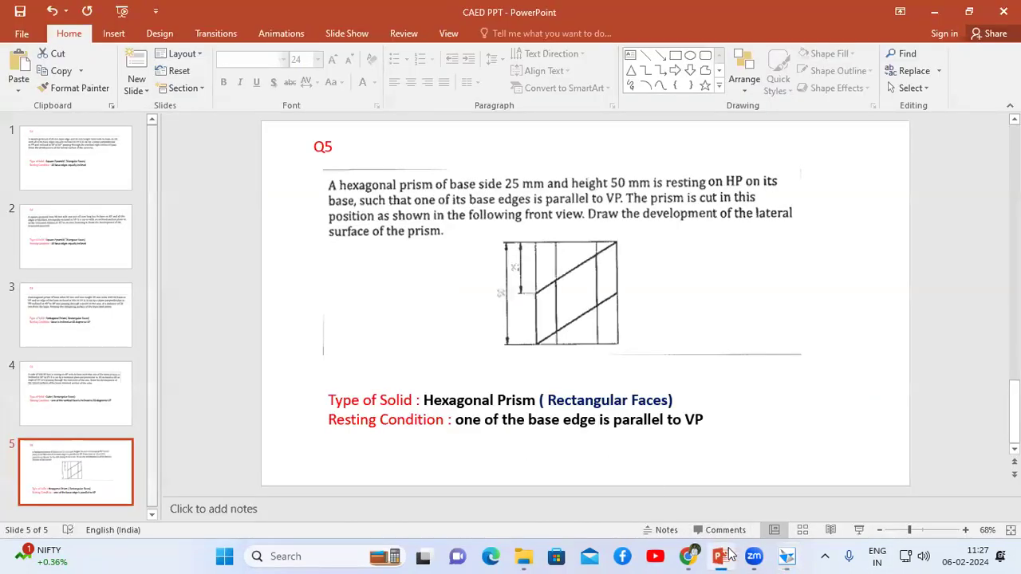
click(786, 556)
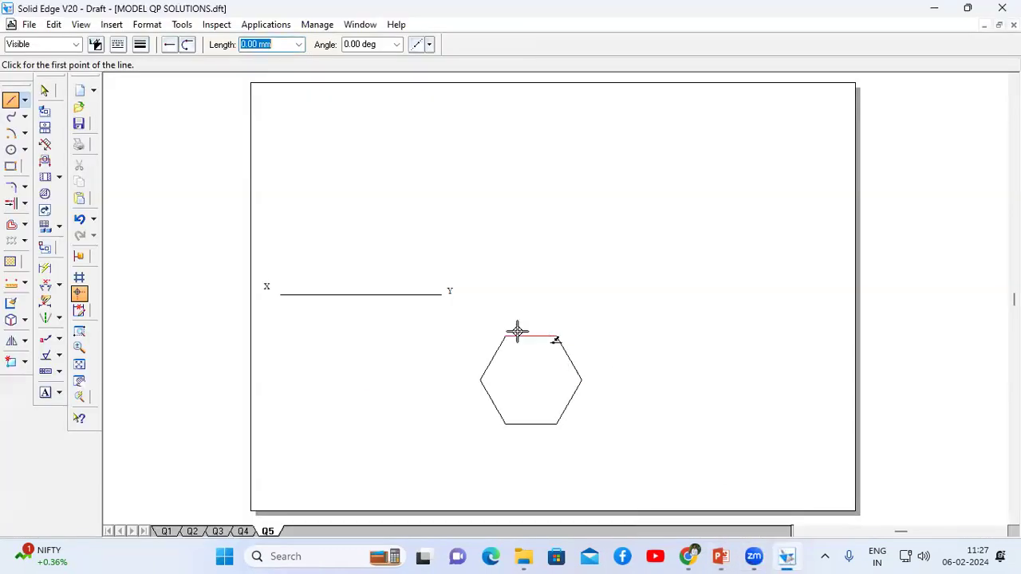
click(44, 90)
drag(461, 321, 638, 461)
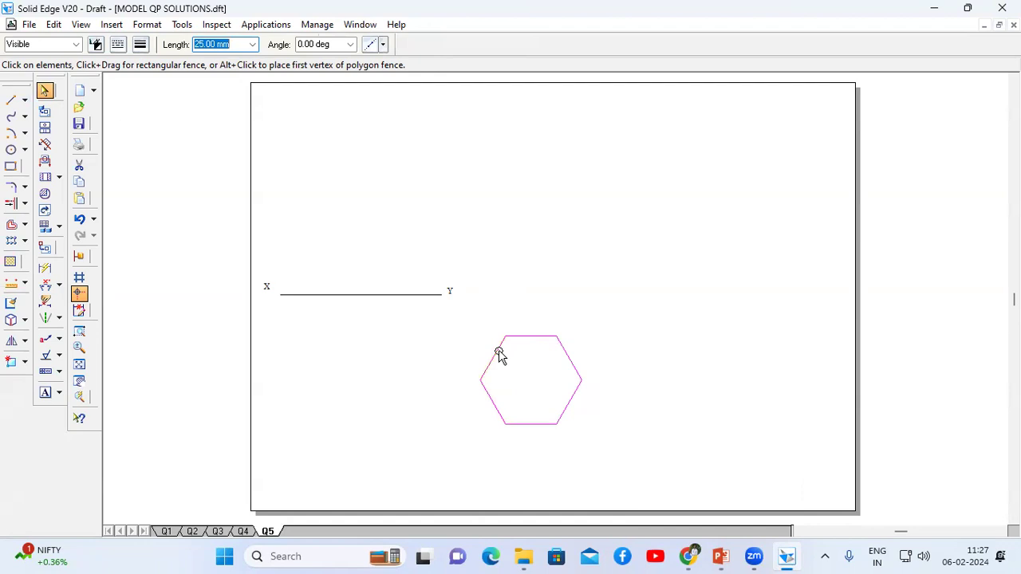
click(26, 341)
click(49, 342)
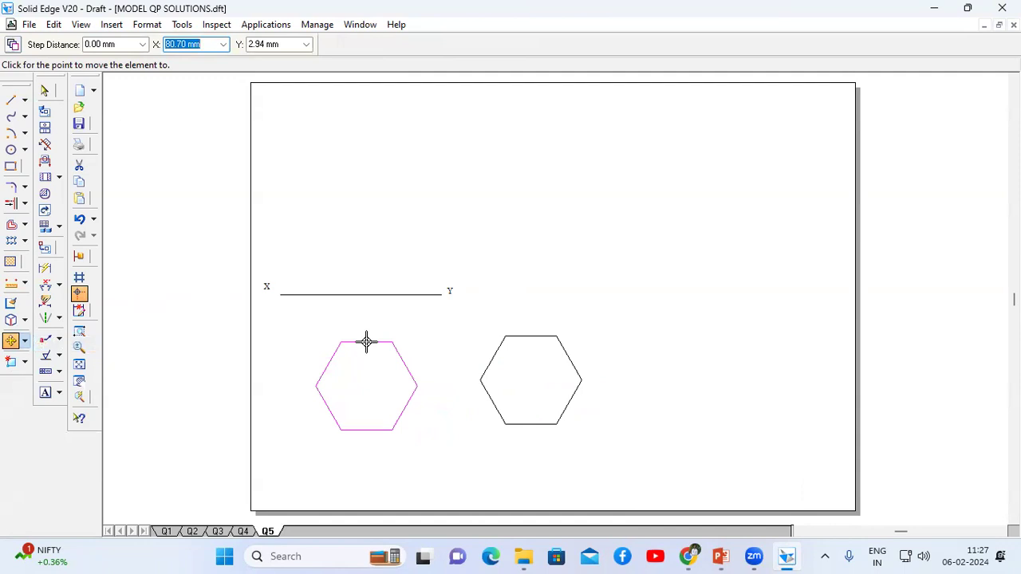
click(366, 343)
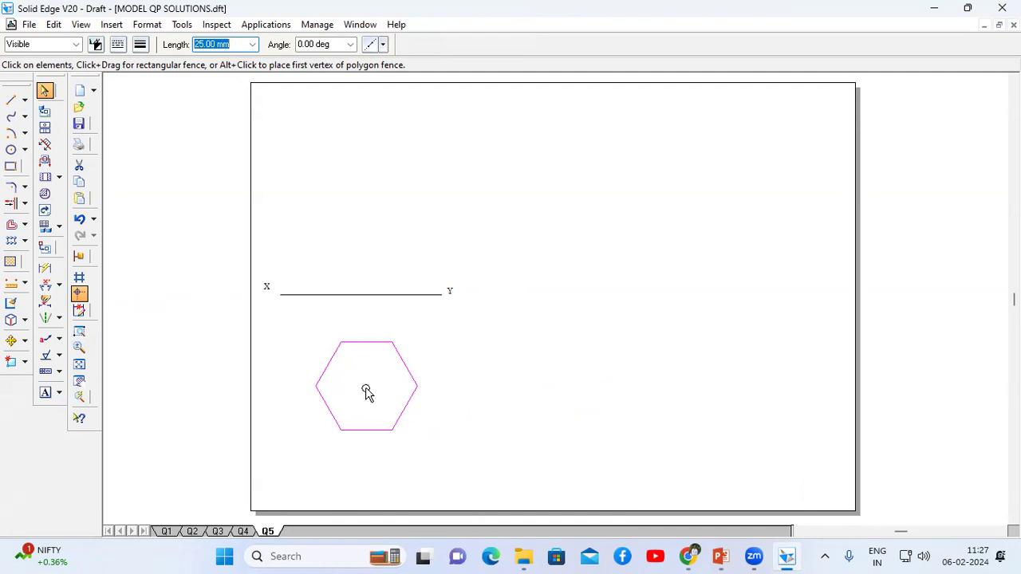
Step: Draw two diagonals joining the ends of the hexagon's upper and lower horizontal edges so they cross at its centre
click(10, 100)
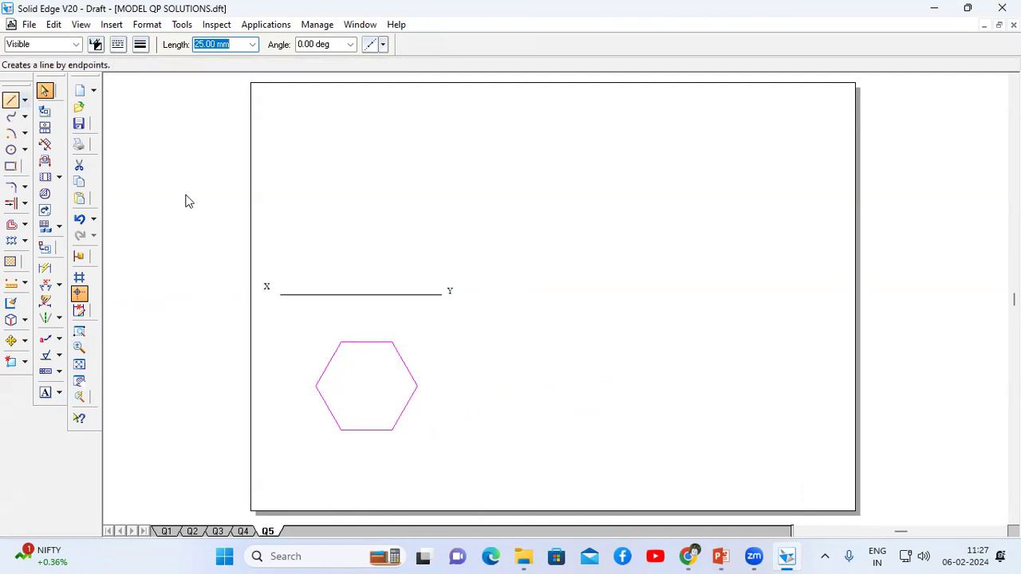
click(394, 430)
click(341, 342)
right_click(368, 323)
click(341, 430)
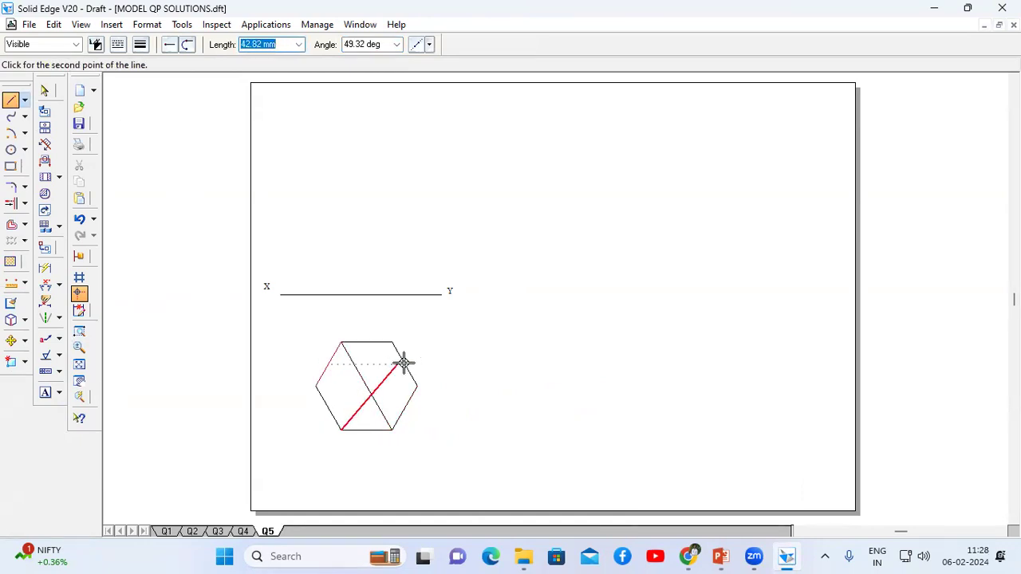
click(394, 343)
right_click(426, 335)
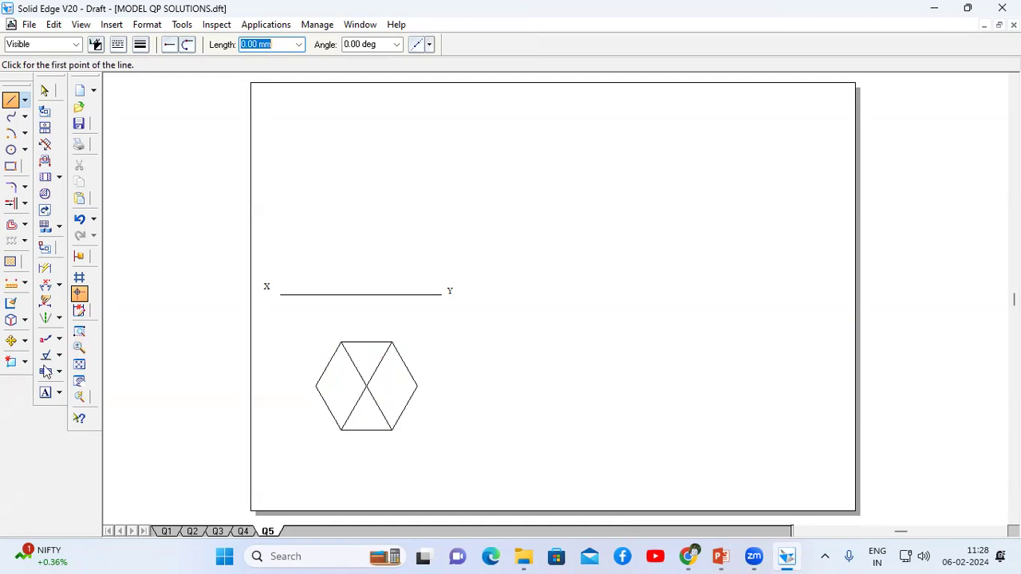
Step: Label the hexagon's corners a(a1), b(b1), c(c1) and d(d1) counterclockwise, starting at the leftmost corner
click(45, 393)
drag(284, 383, 315, 401)
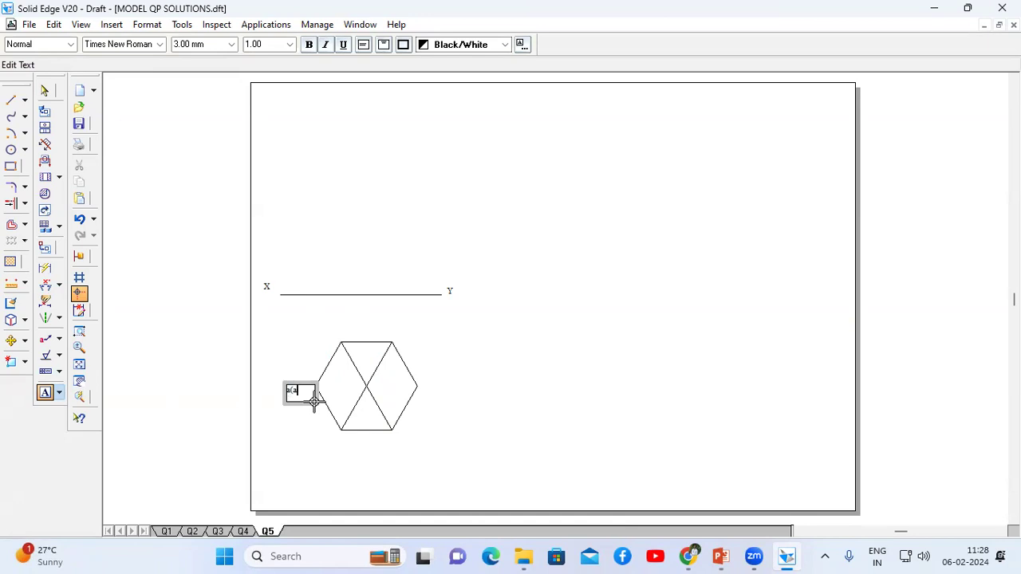
text(a(a1))
drag(333, 433, 374, 455)
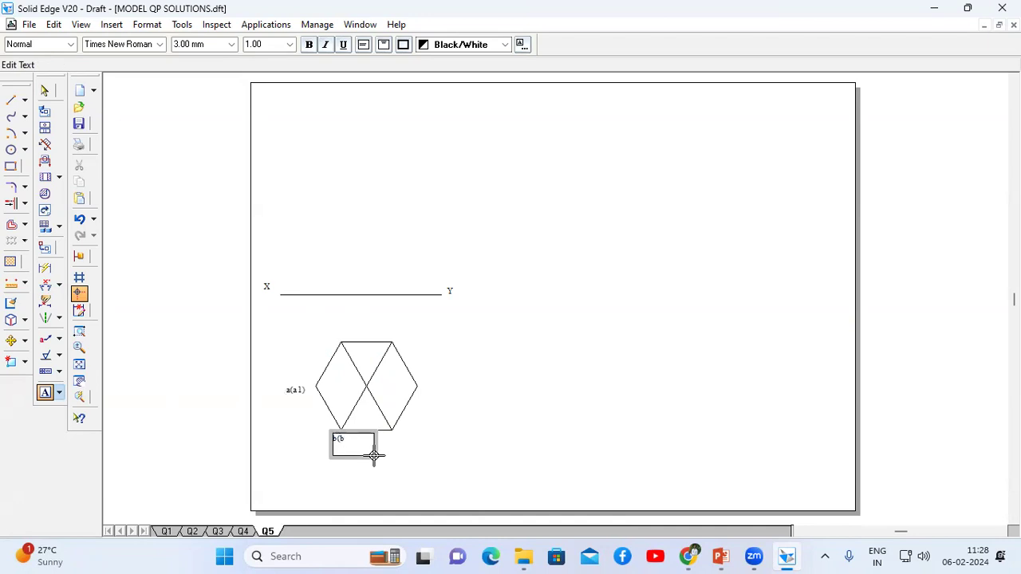
drag(385, 436, 420, 449)
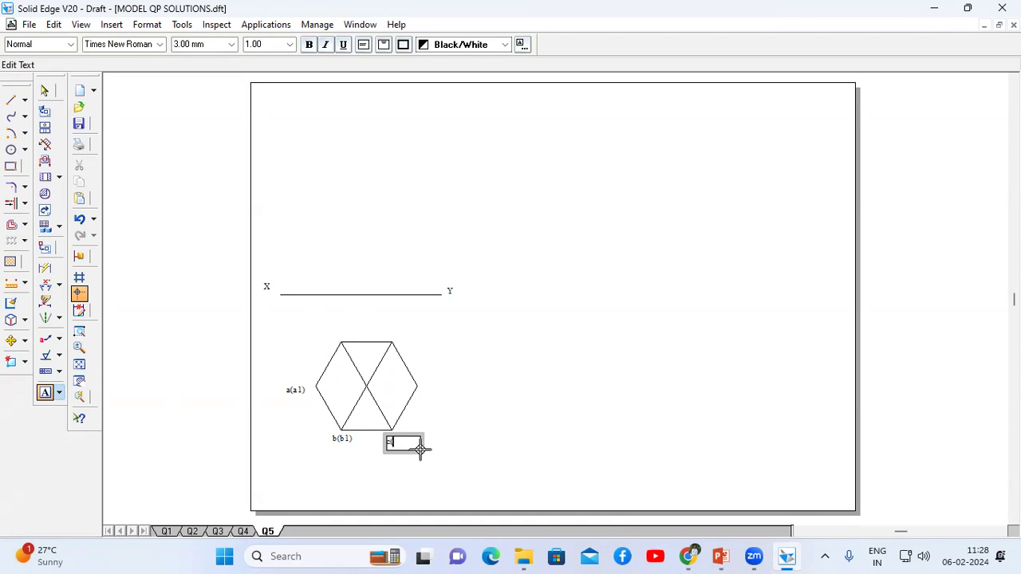
text(c(c1))
click(422, 378)
drag(417, 380, 466, 397)
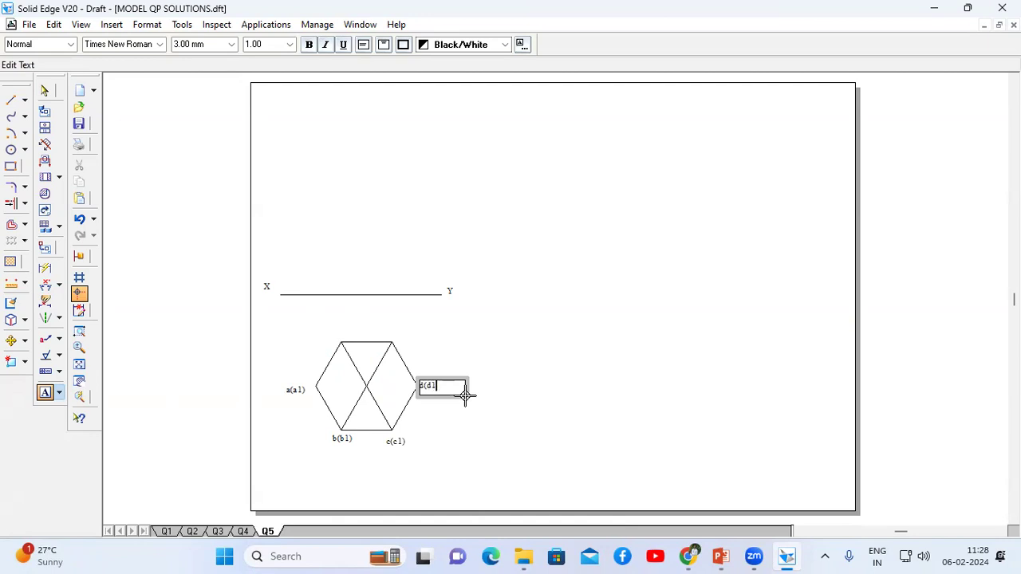
Step: Label the two upper hexagon corners e(e1) and f(f1), and the centre o(o1)
click(399, 335)
drag(390, 330, 421, 341)
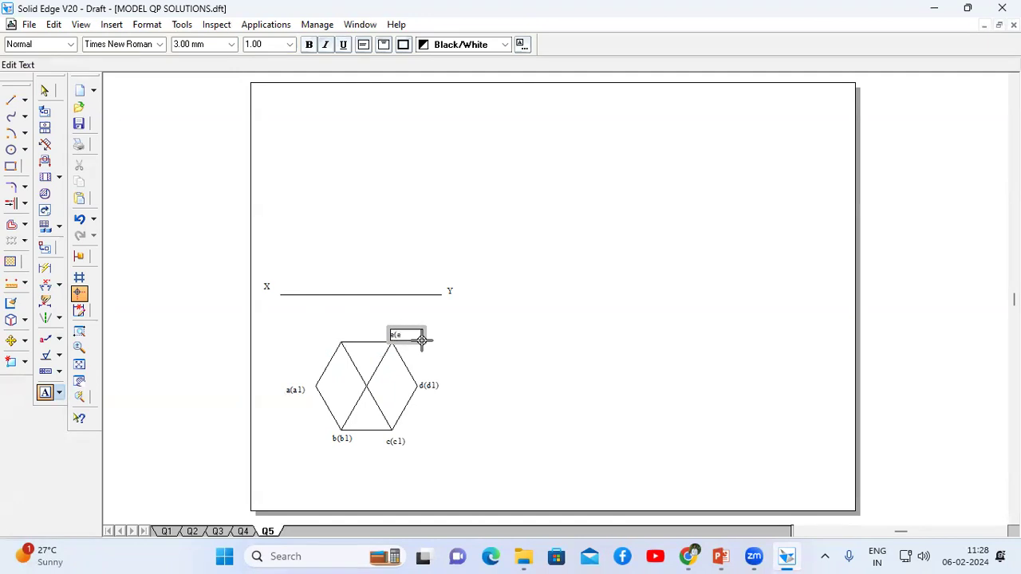
click(331, 327)
drag(331, 328, 365, 339)
click(364, 339)
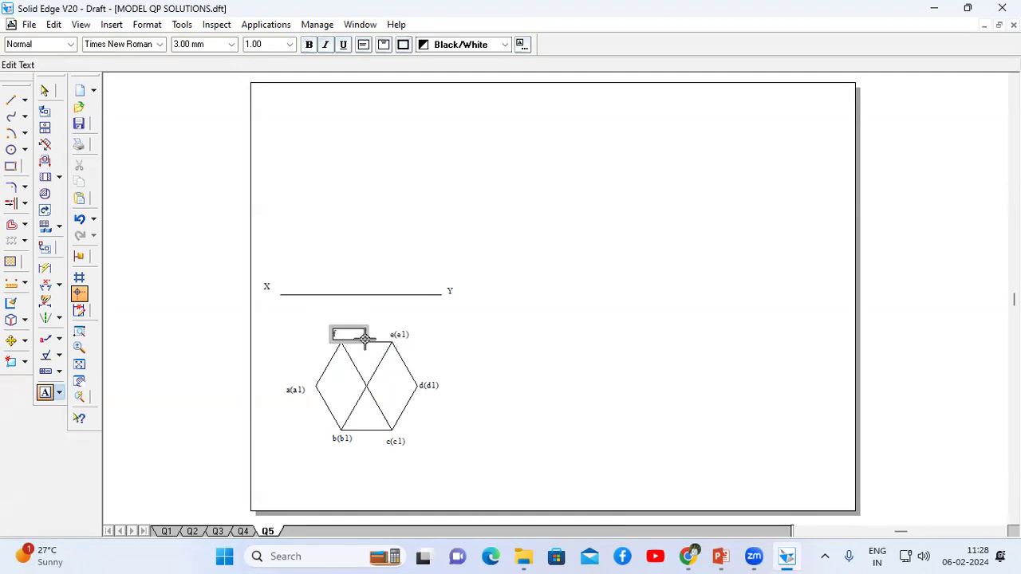
text(f(f1))
click(353, 389)
drag(353, 389, 393, 401)
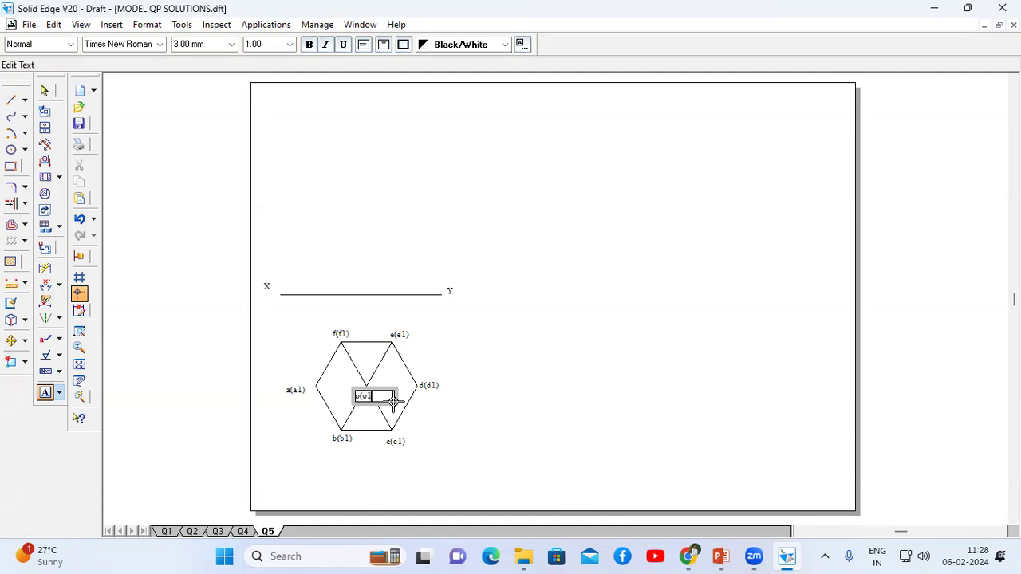
click(521, 438)
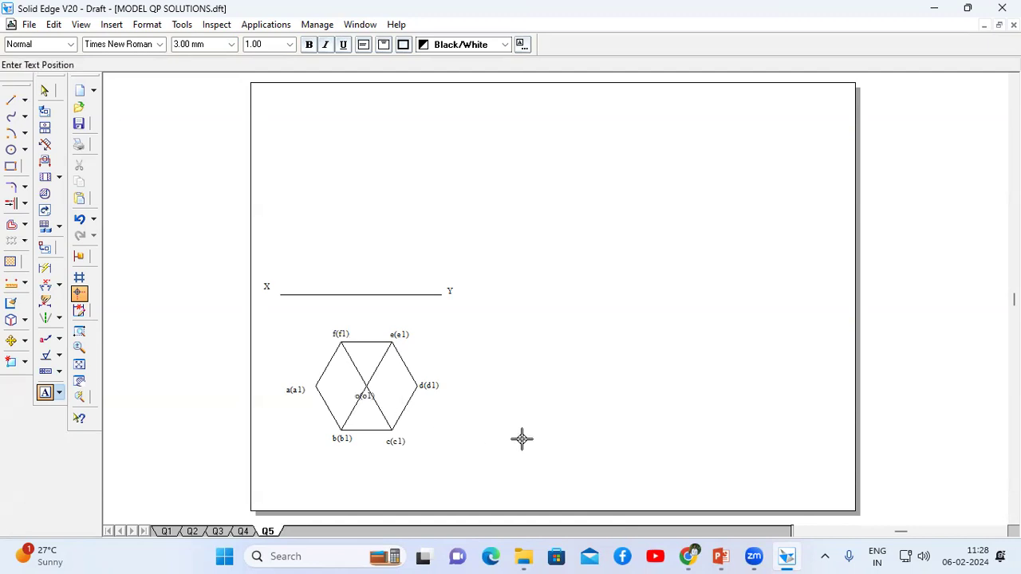
Step: Draw vertical projectors from hexagon corners a, b and c up to the XY line
click(10, 100)
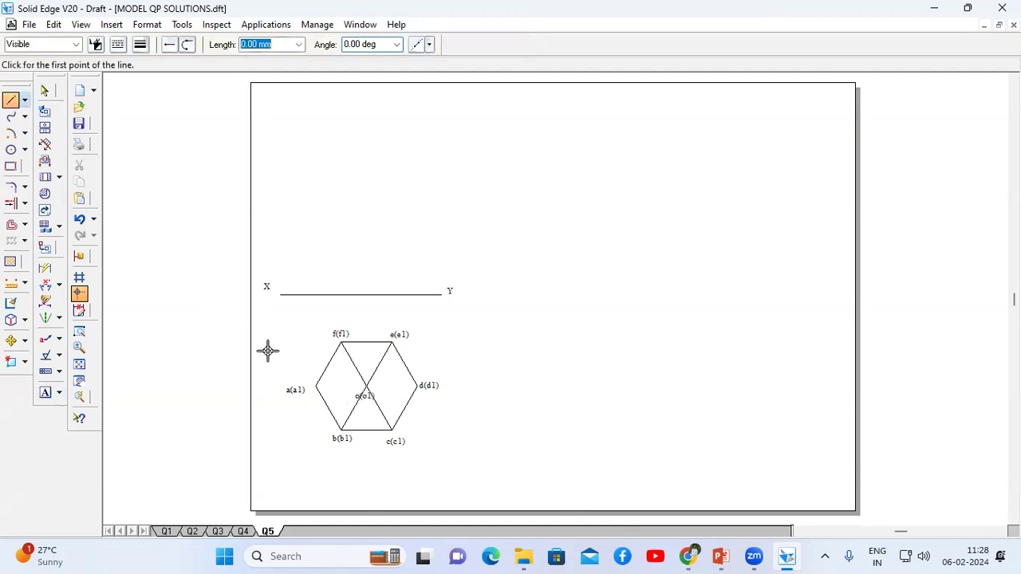
click(317, 388)
click(315, 294)
click(342, 429)
click(341, 294)
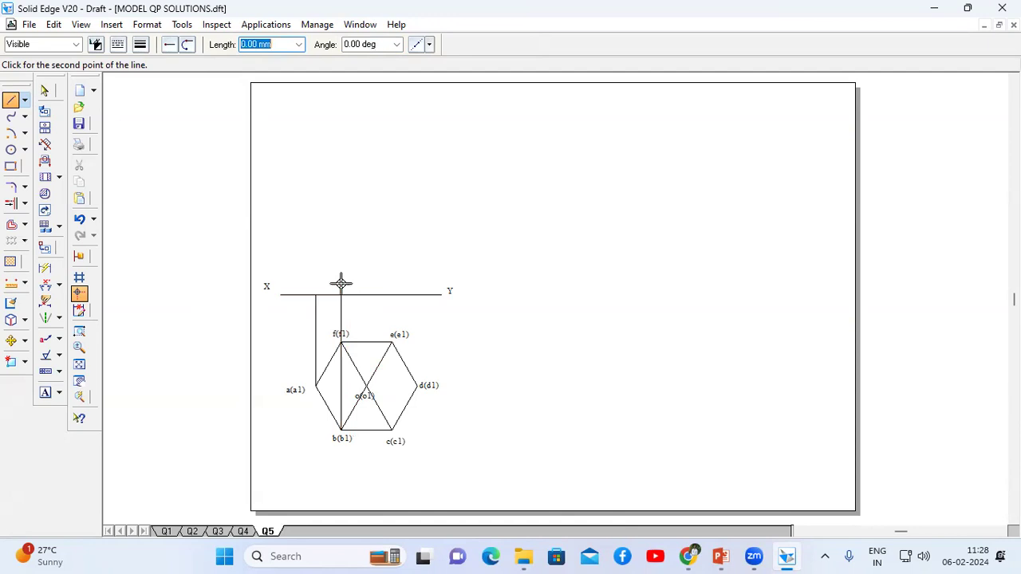
click(392, 429)
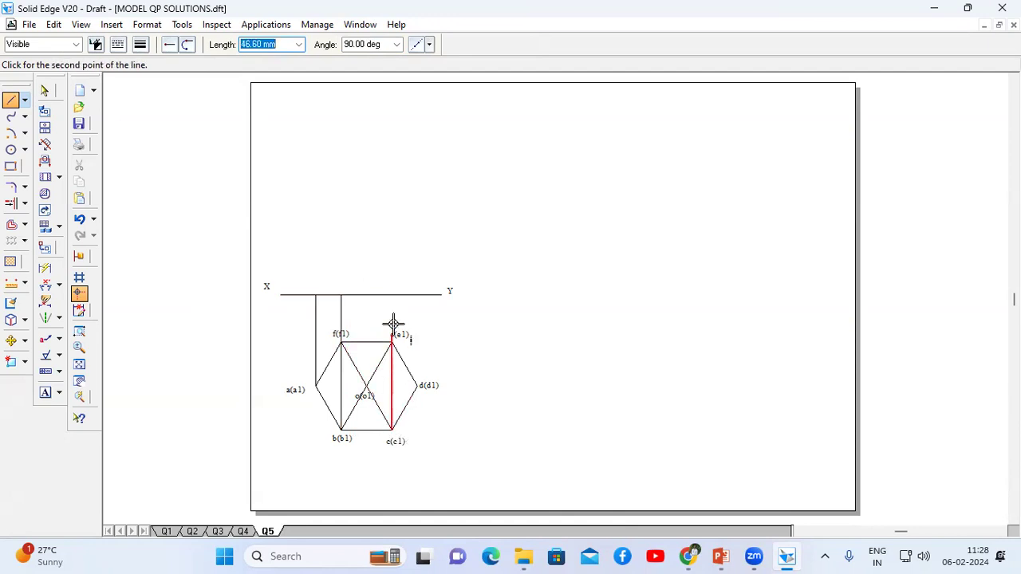
click(392, 294)
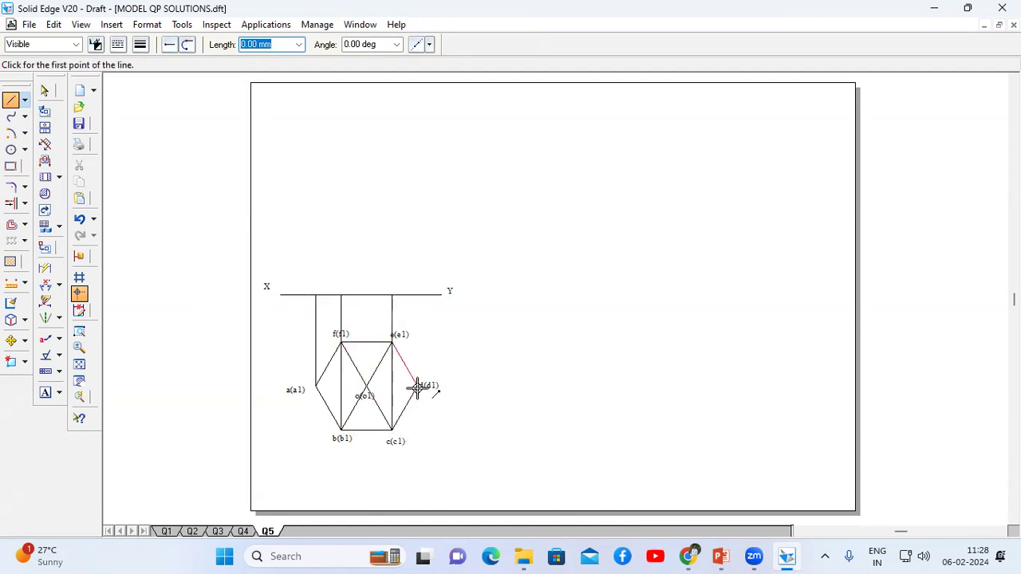
Step: Draw a vertical projector up from corner d and trim the part extending above the XY line
click(416, 387)
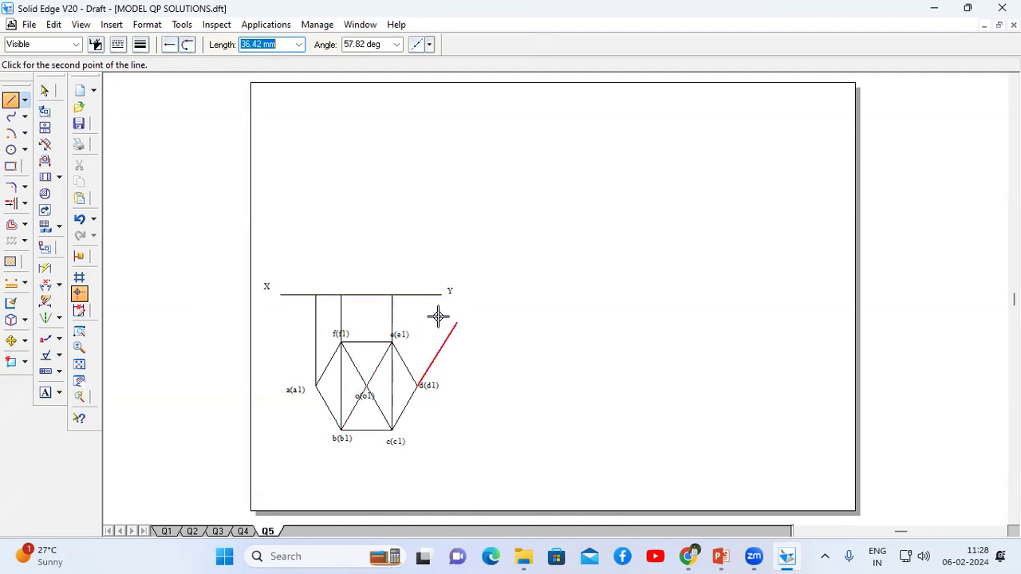
click(416, 232)
right_click(447, 218)
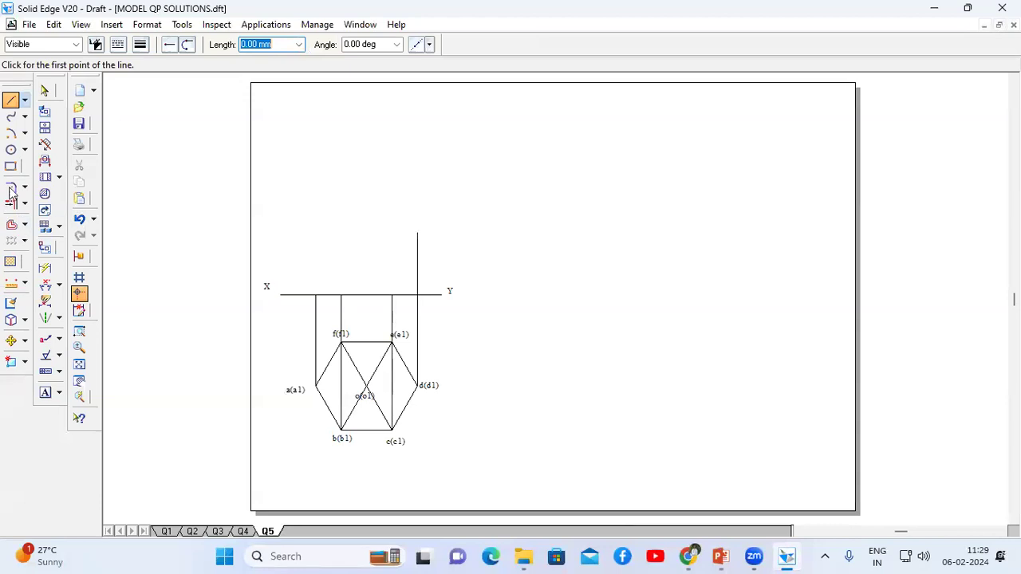
click(24, 203)
click(40, 204)
click(418, 276)
click(11, 100)
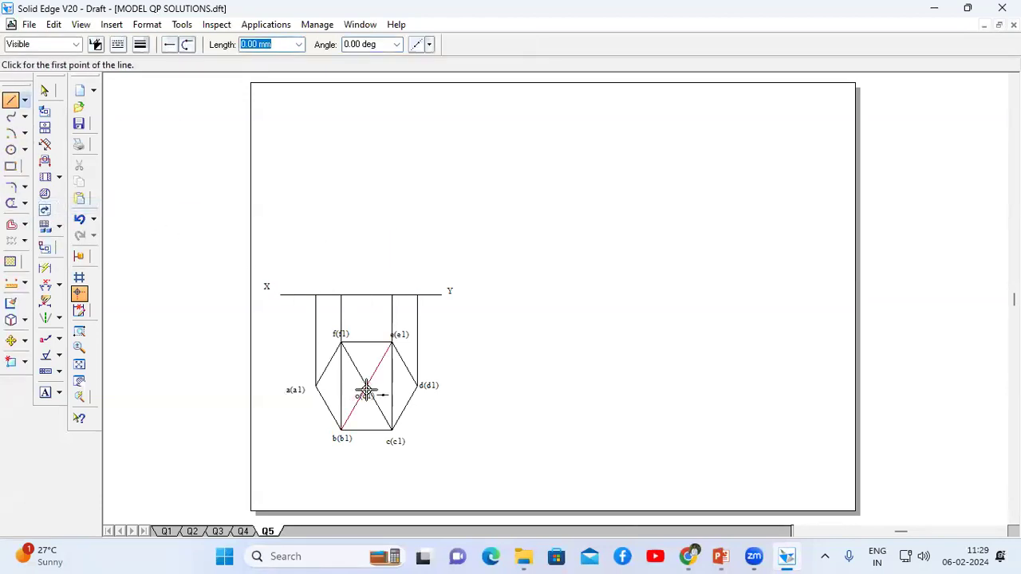
click(365, 390)
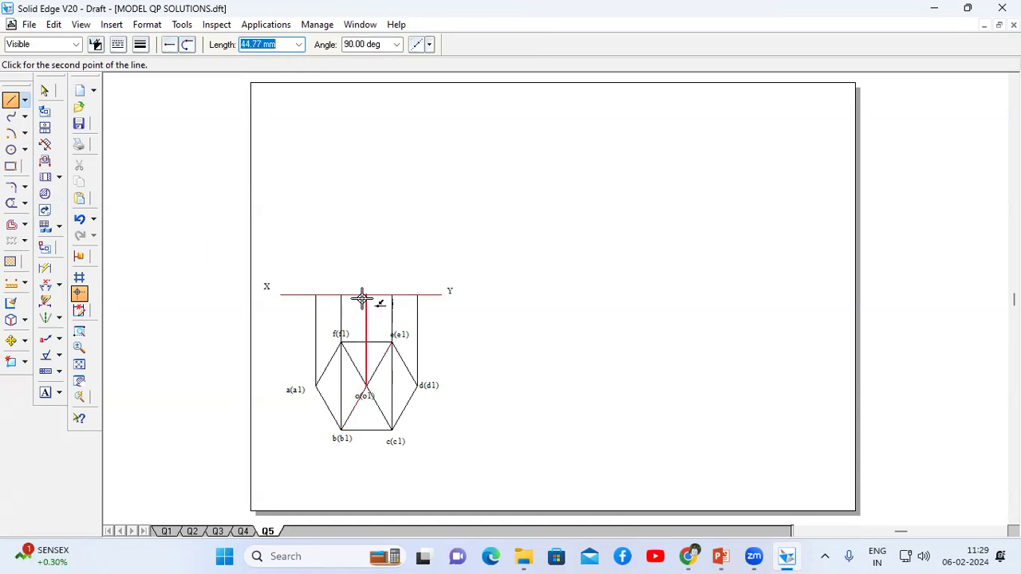
click(363, 296)
key(Escape)
key(Escape)
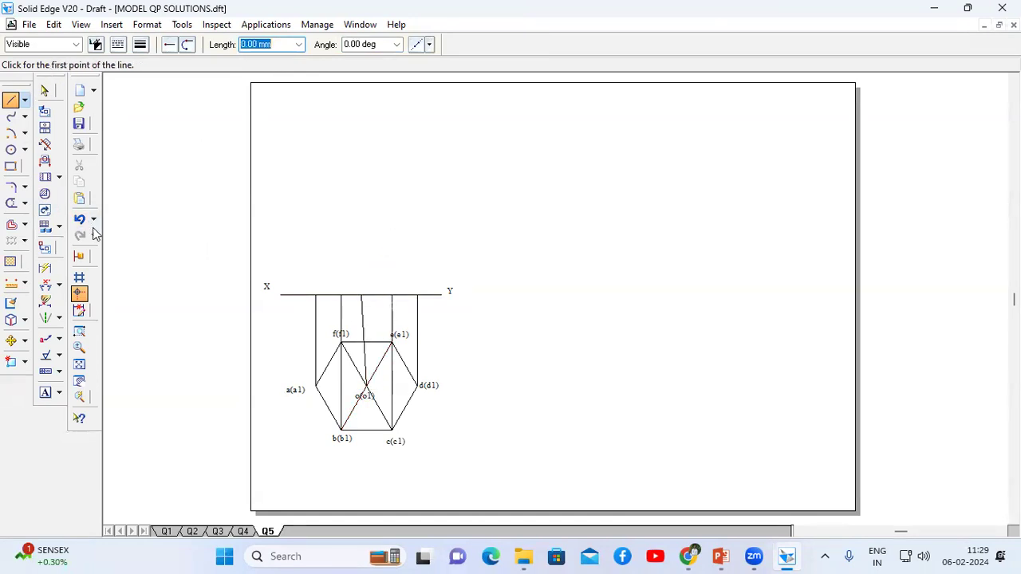
Step: Draw a vertical projector up from centre o and trim the part extending above the XY line
click(10, 102)
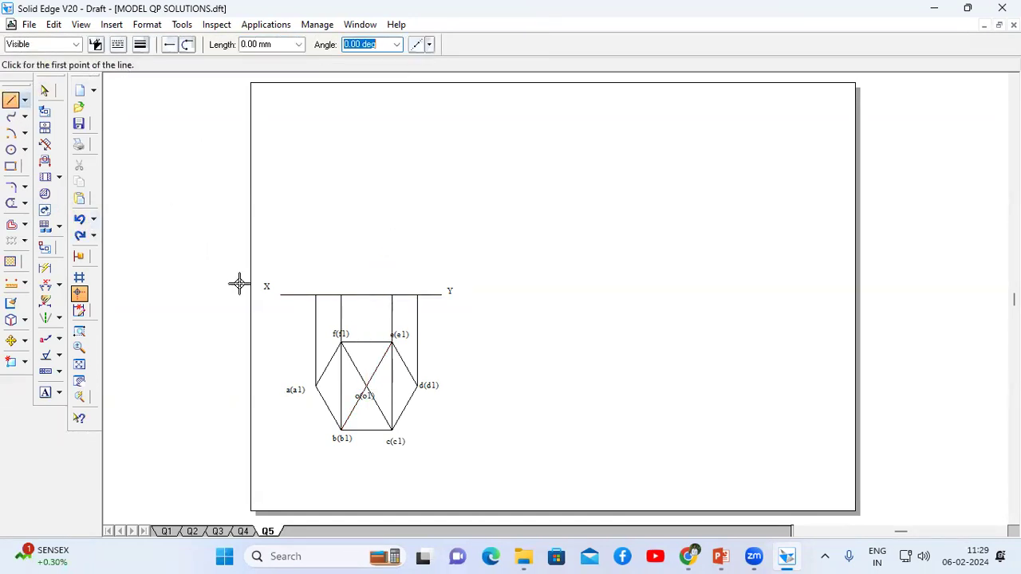
click(365, 388)
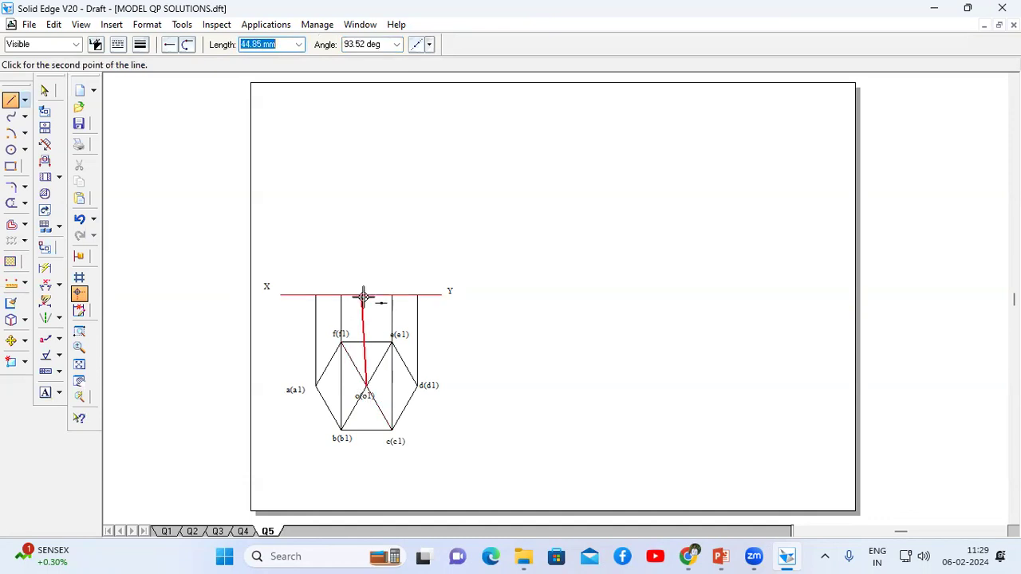
click(366, 250)
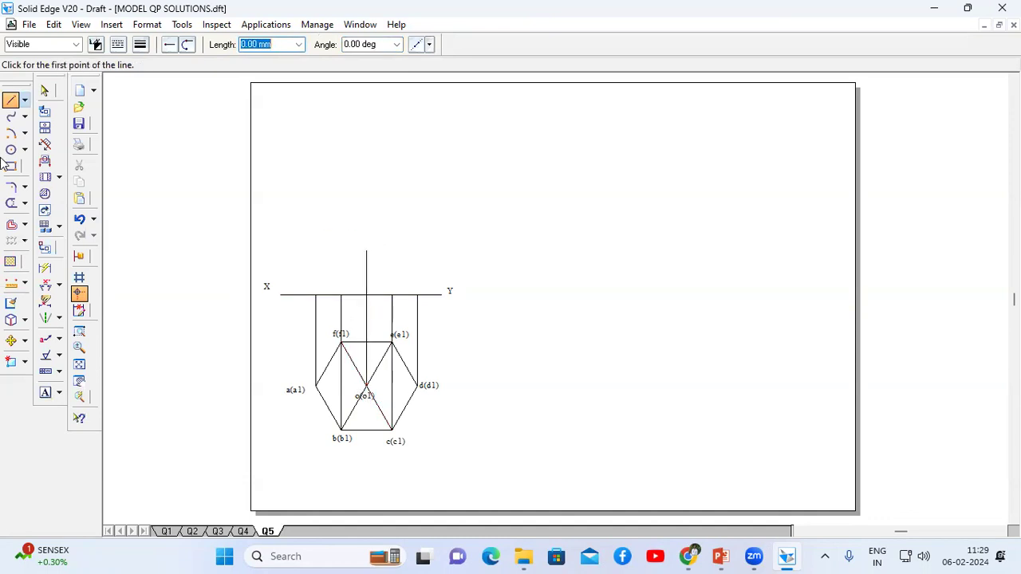
click(11, 203)
click(366, 274)
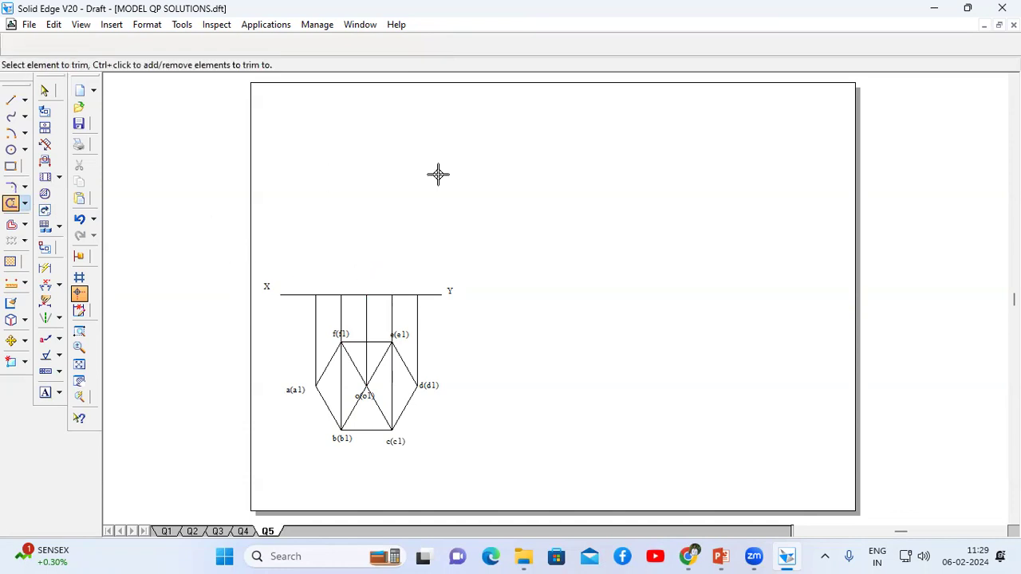
Step: Dimension the hexagon's side between corners a and b, placing the dimension outside the hexagon
click(44, 268)
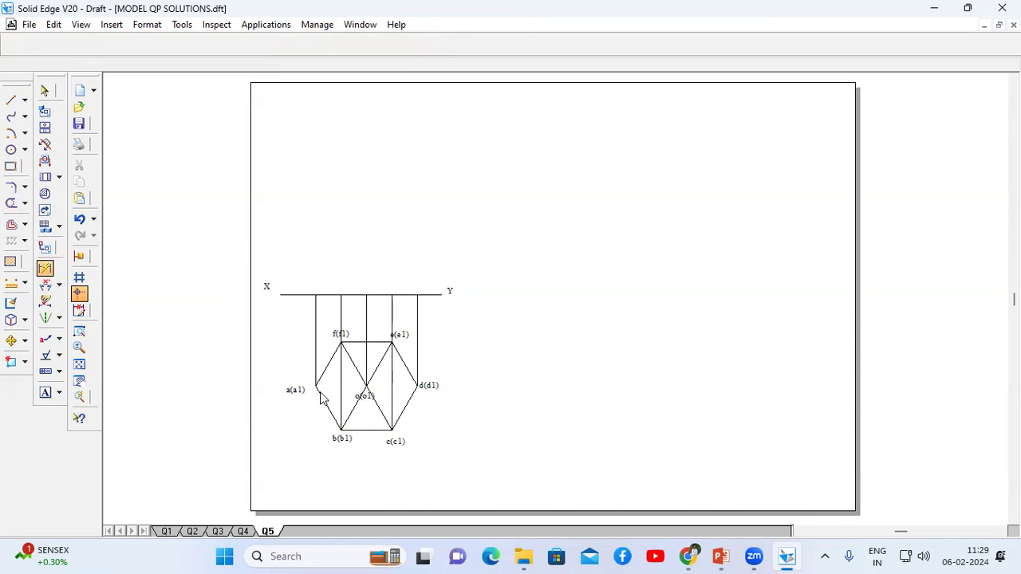
click(329, 407)
click(308, 436)
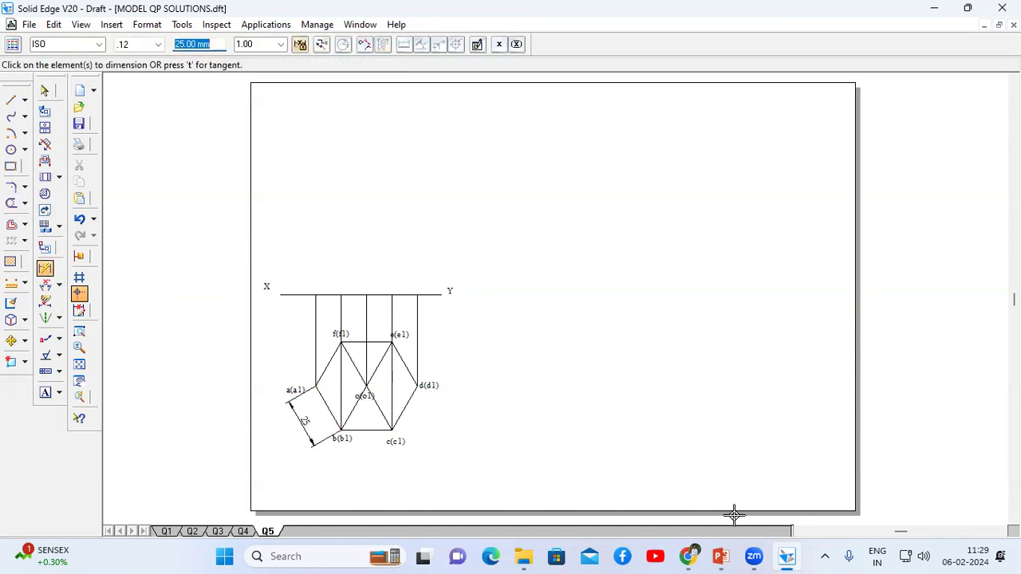
Step: Check the Q5 problem slide in PowerPoint, and draw a 50 mm vertical edge up from projector a at the XY line
click(720, 556)
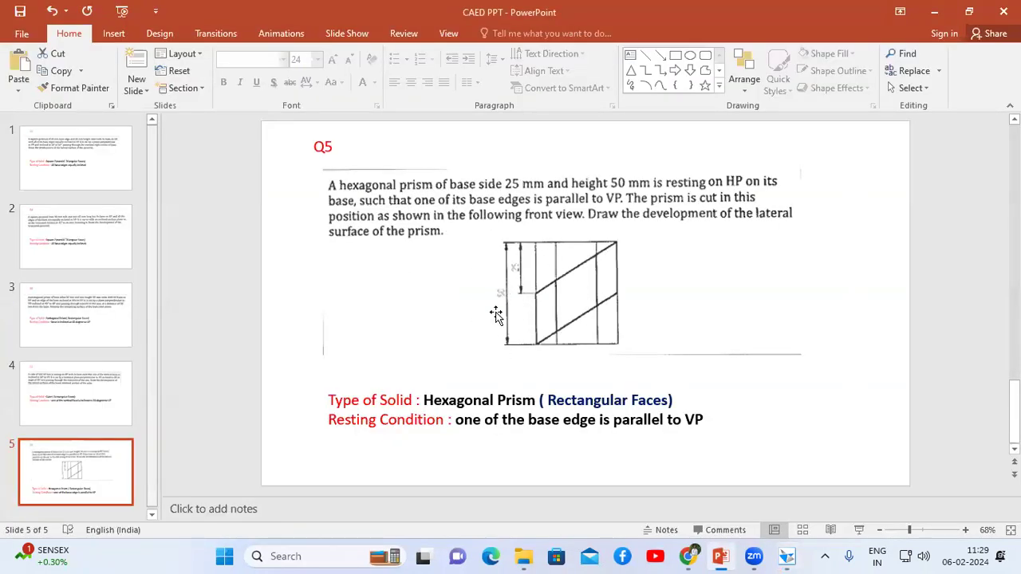
click(788, 556)
click(11, 100)
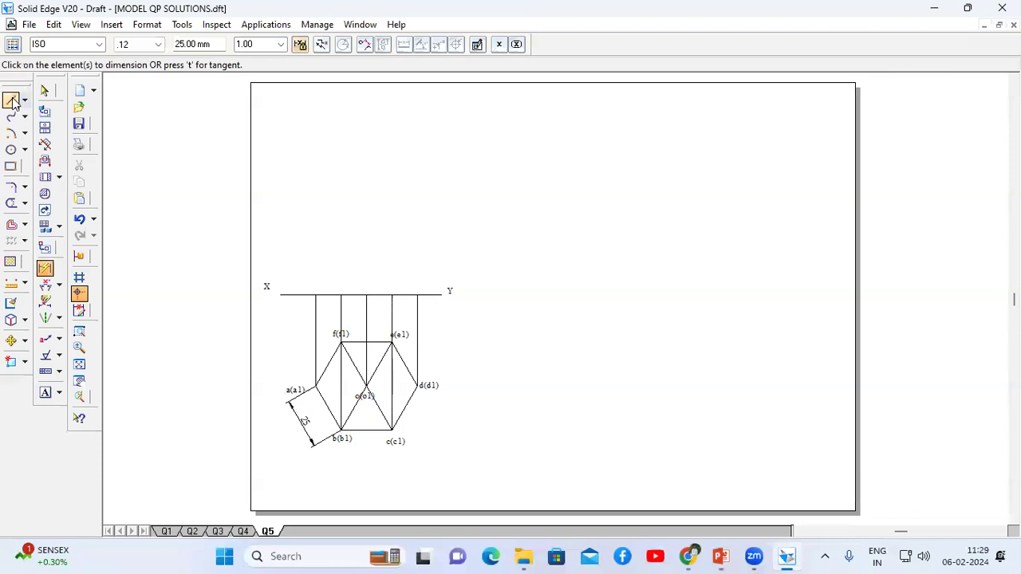
click(315, 294)
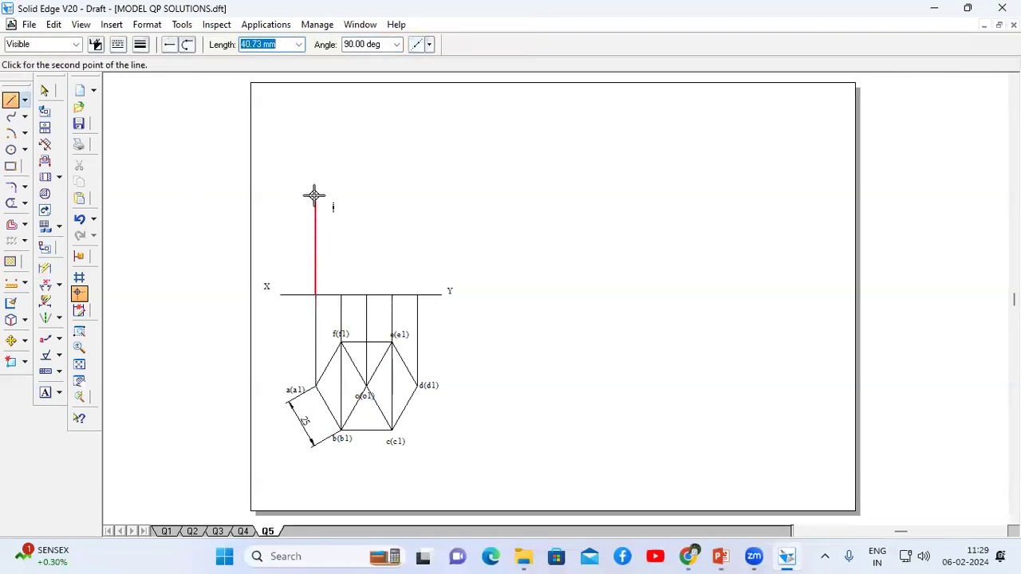
text(50)
key(Tab)
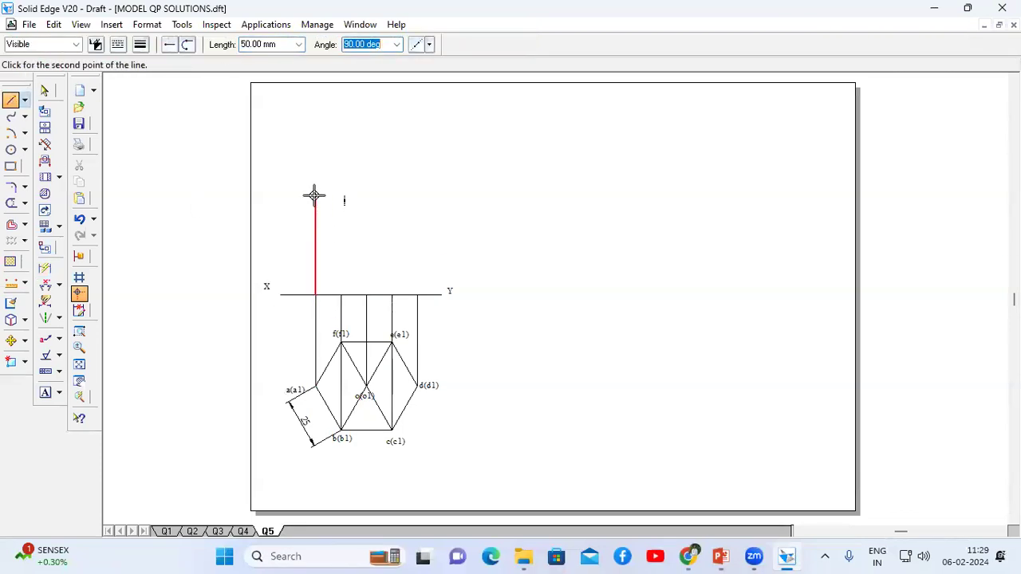
click(313, 194)
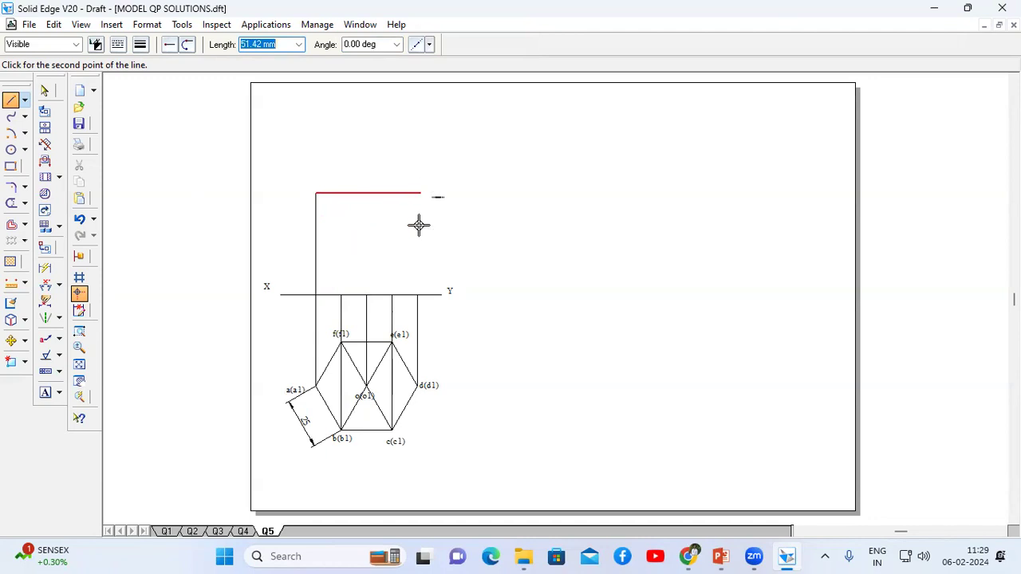
Step: Complete the front view's rectangular outline with a top edge to projector d, a vertical edge down to XY and a base edge back to a
click(418, 194)
click(417, 295)
click(392, 295)
click(366, 295)
click(340, 296)
click(316, 295)
right_click(316, 297)
Step: Draw the front view's inner vertical edges from projectors b and c at the XY line up to the top edge
click(341, 295)
click(341, 193)
right_click(379, 289)
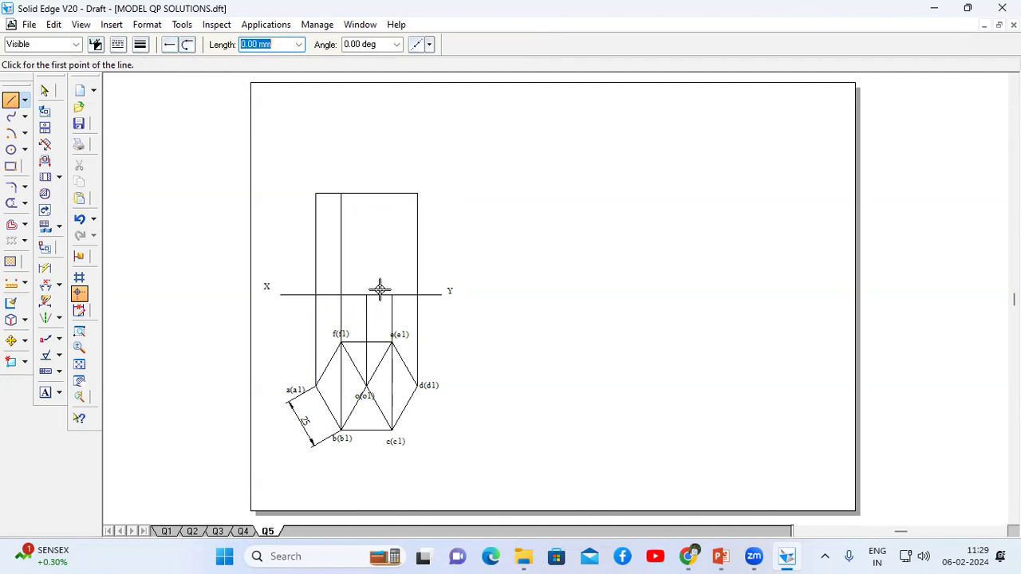
click(392, 295)
click(392, 193)
right_click(394, 167)
Step: Draw the prism's vertical axis as a dash-dot line from projector o at the XY line to the top edge
click(117, 46)
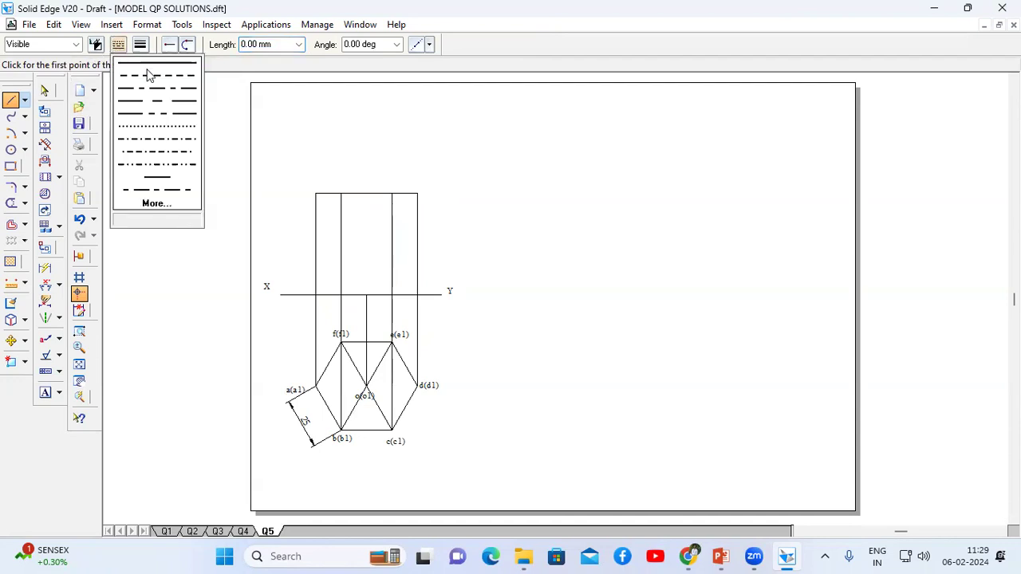
click(153, 86)
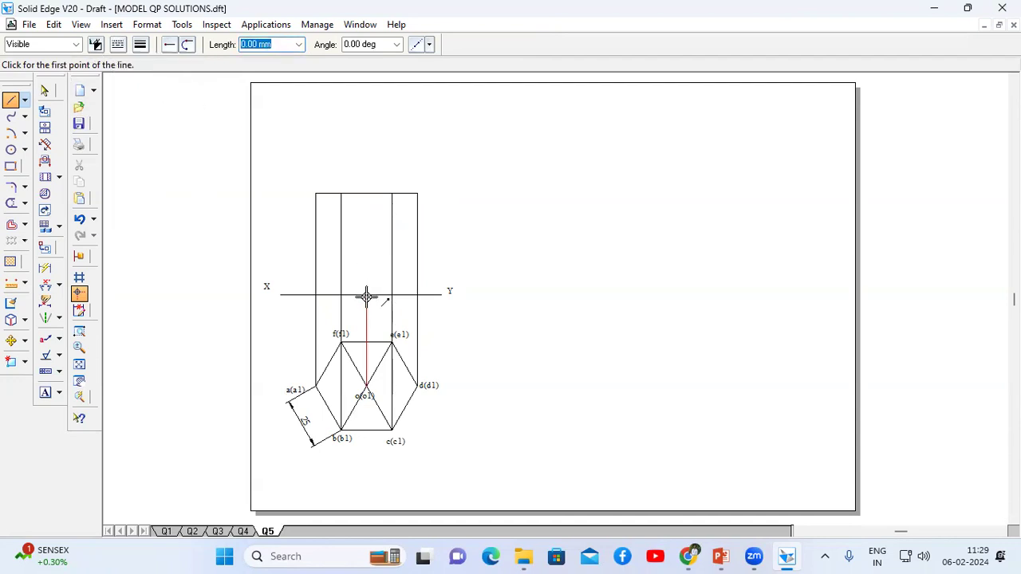
click(366, 295)
click(366, 193)
right_click(378, 157)
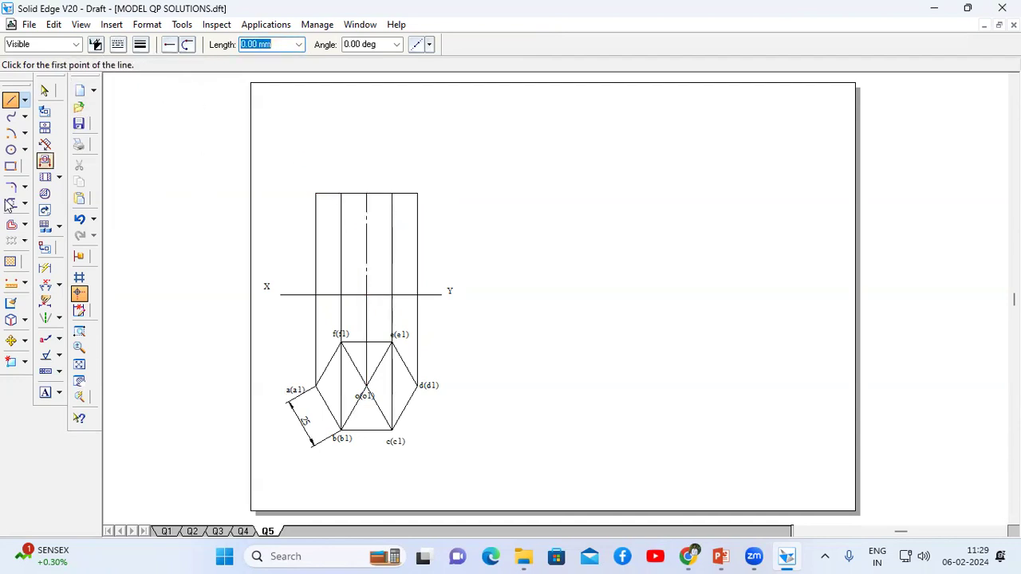
Step: Dimension the front view's overall height along the vertical edge above corner a
click(45, 268)
click(316, 237)
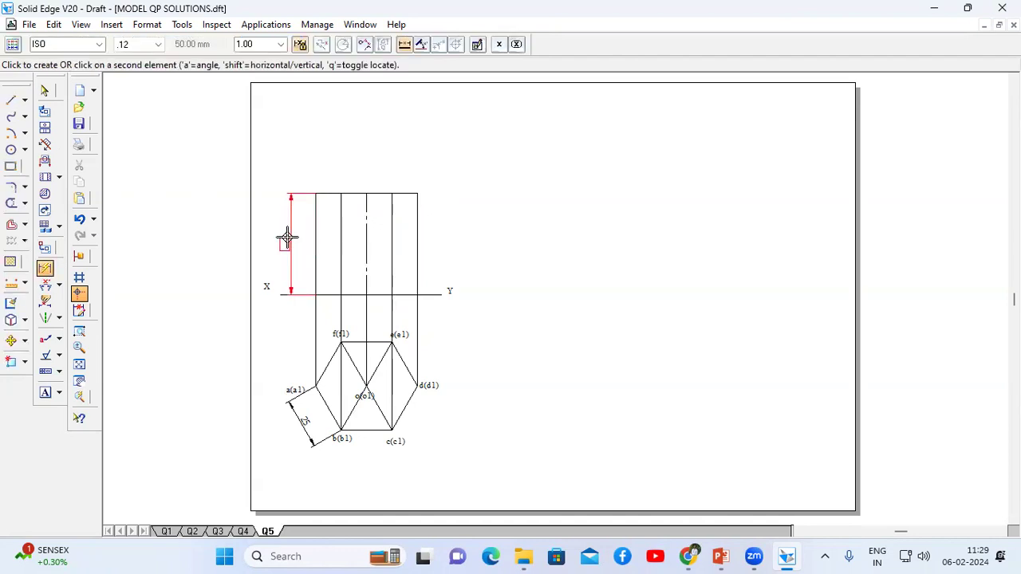
click(279, 240)
Step: Check the cut on the Q5 slide in PowerPoint, and draw a horizontal line across the front view at mid-height with continuous line type
mouse_move(731, 556)
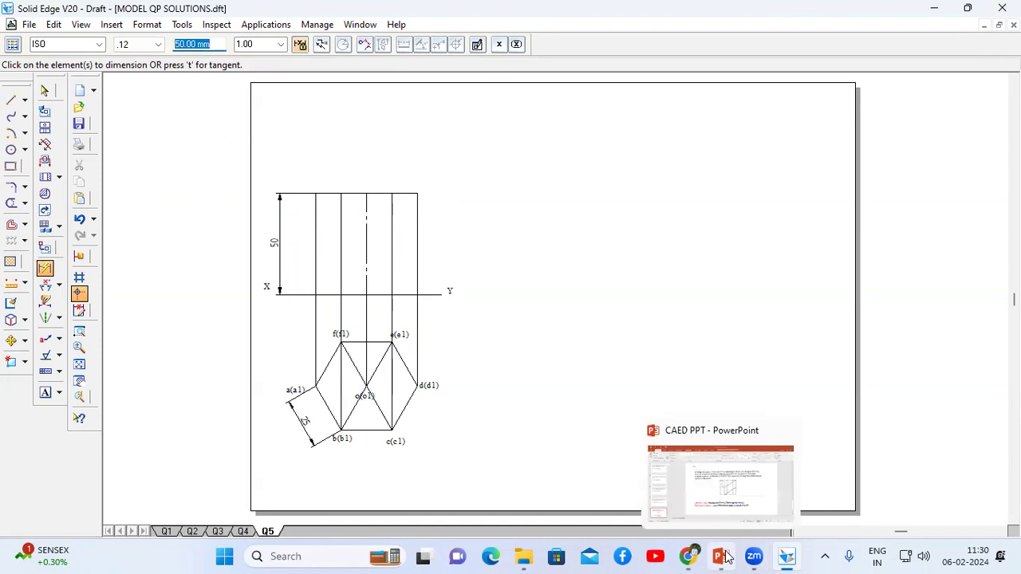
click(724, 555)
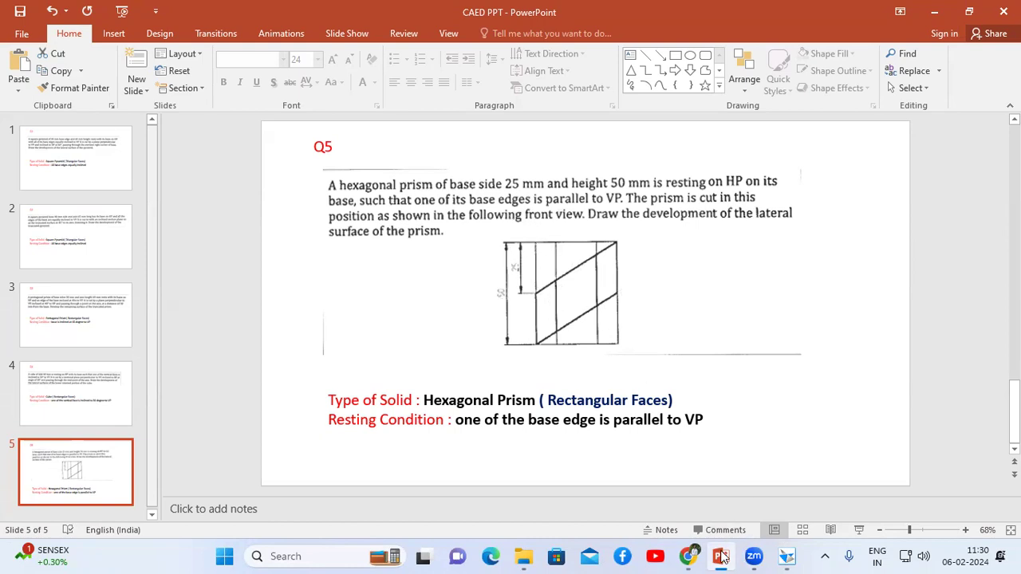
click(786, 555)
click(10, 100)
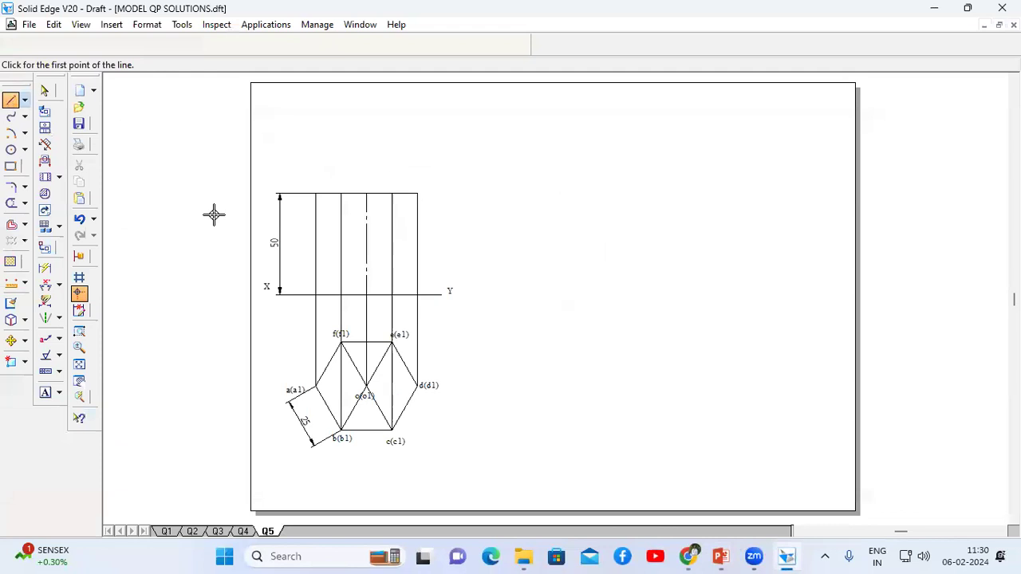
click(287, 243)
click(440, 244)
click(43, 90)
click(290, 246)
click(119, 46)
click(123, 69)
Step: Dimension the horizontal line's distance from the front view's top edge and set it to 25 mm
click(58, 284)
click(100, 289)
click(296, 229)
click(312, 193)
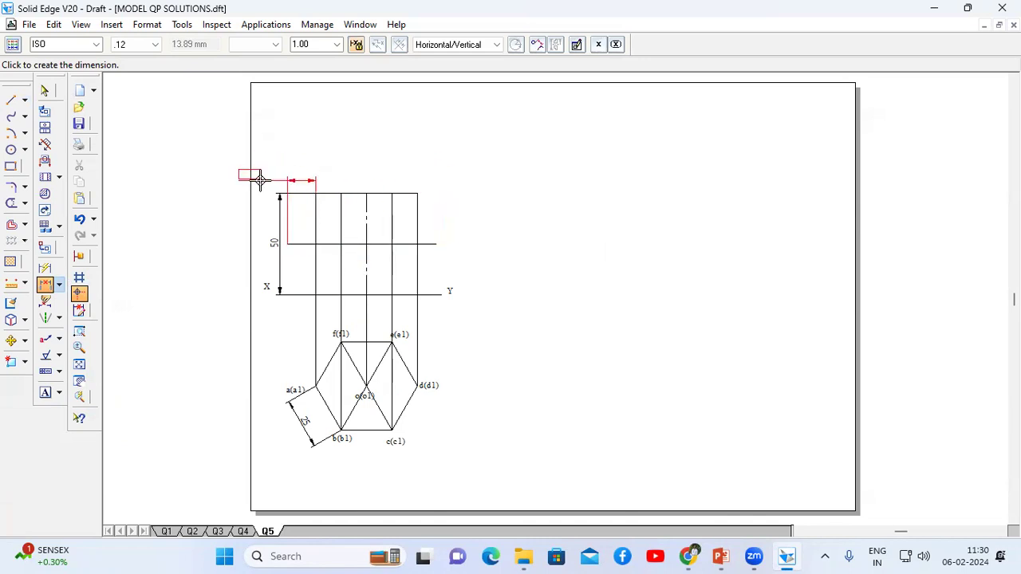
click(270, 225)
text(25)
key(Return)
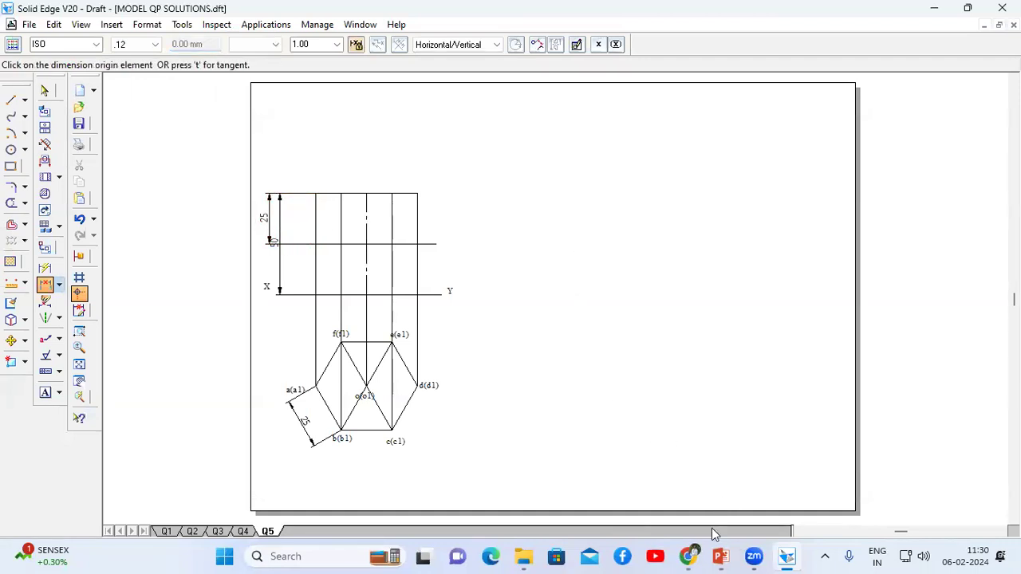
Step: Recheck the Q5 slide in PowerPoint, and trim both ends of the mid-height line extending beyond the front view's outline
click(720, 556)
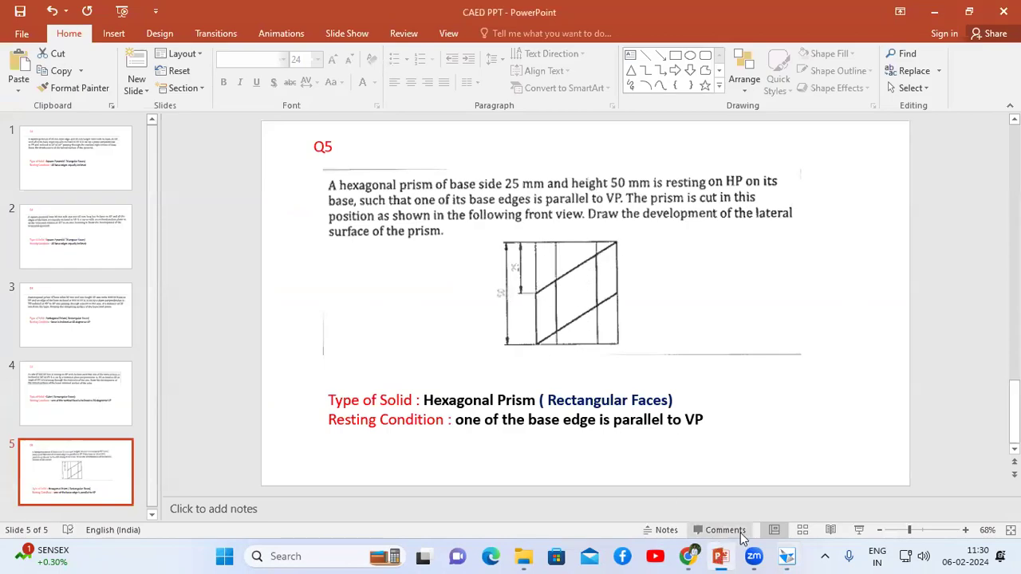
click(787, 556)
click(11, 99)
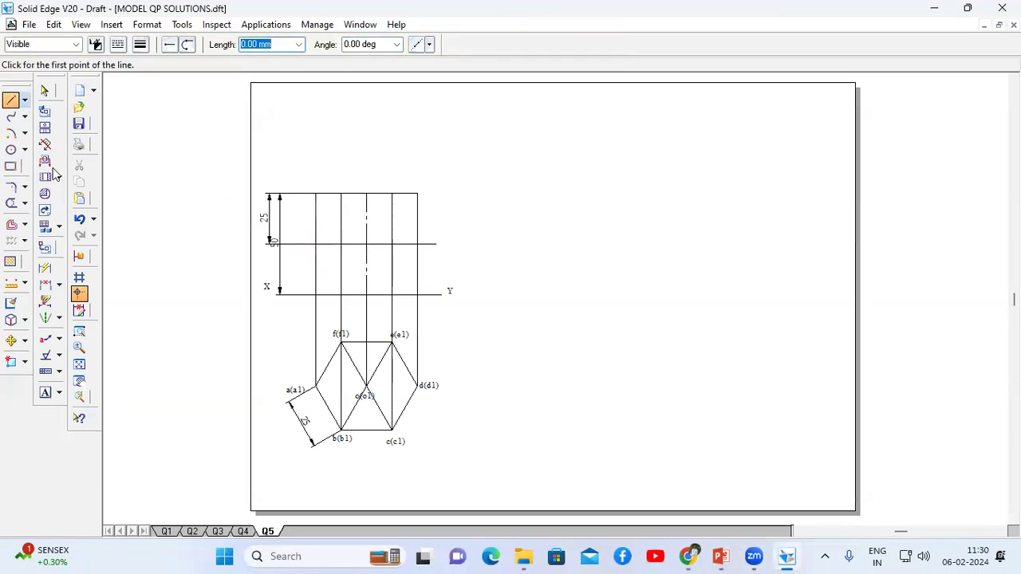
click(12, 202)
click(287, 243)
click(429, 243)
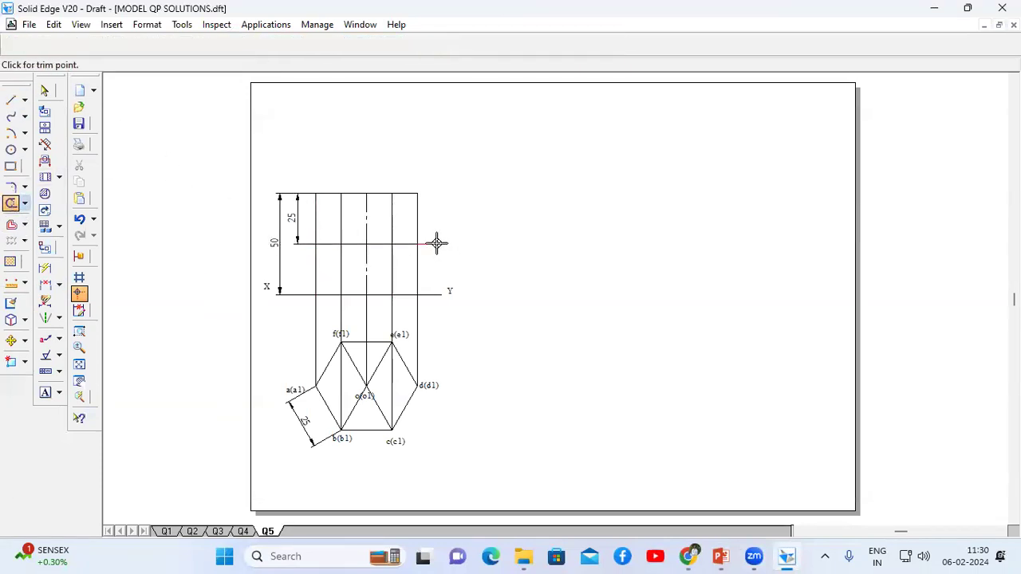
Step: Draw the upper cutting line from the mid-height point on edge a to the top of edge d, and make it continuous
click(10, 104)
click(79, 330)
drag(269, 165, 467, 444)
key(Escape)
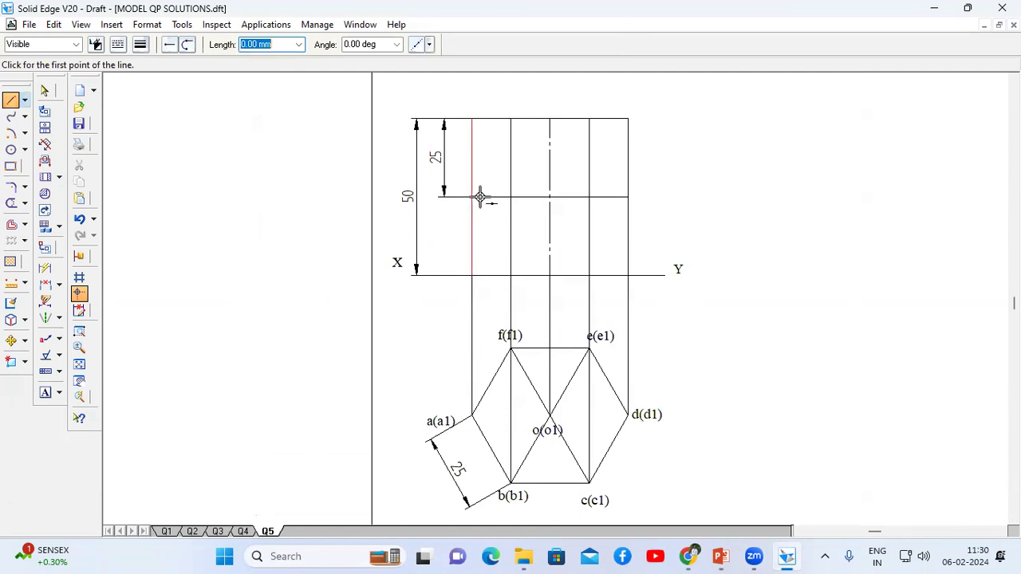
click(471, 196)
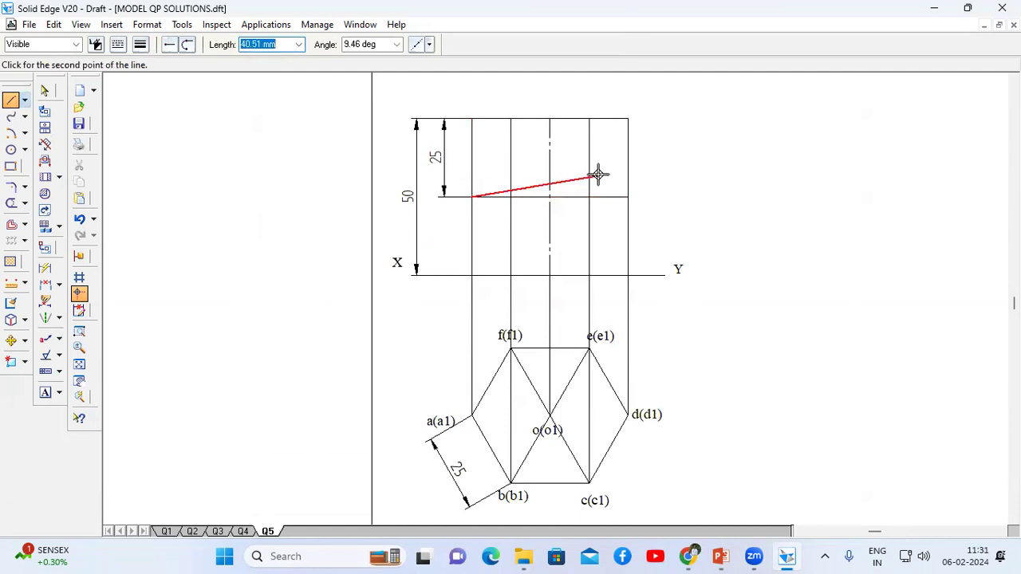
click(627, 120)
key(Escape)
key(Escape)
click(517, 177)
click(117, 45)
click(124, 115)
Step: Draw the lower cutting line from the base of edge a to the mid-height point on edge d, and choose 0.50 mm line width
click(11, 100)
click(118, 45)
click(135, 76)
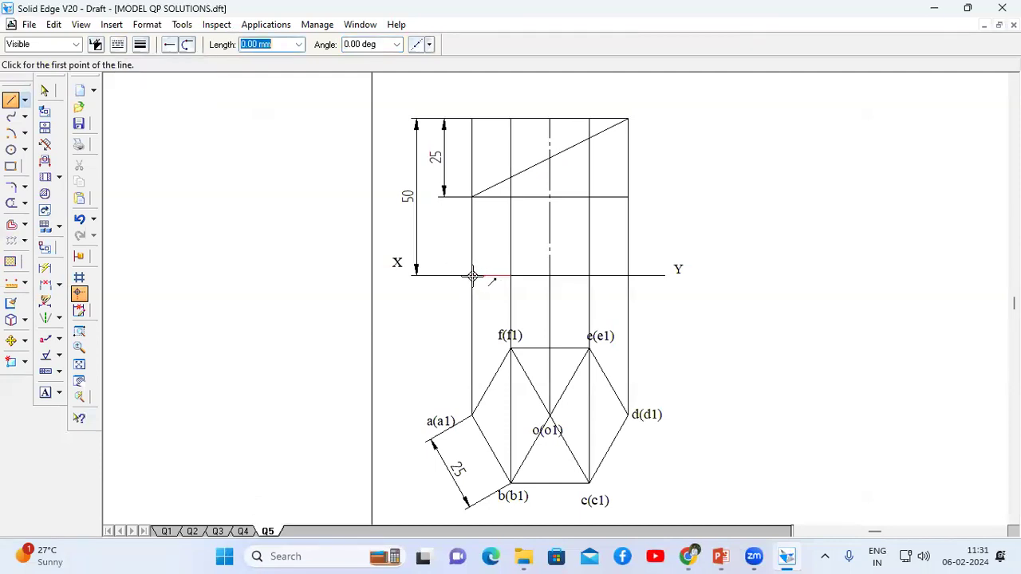
click(471, 276)
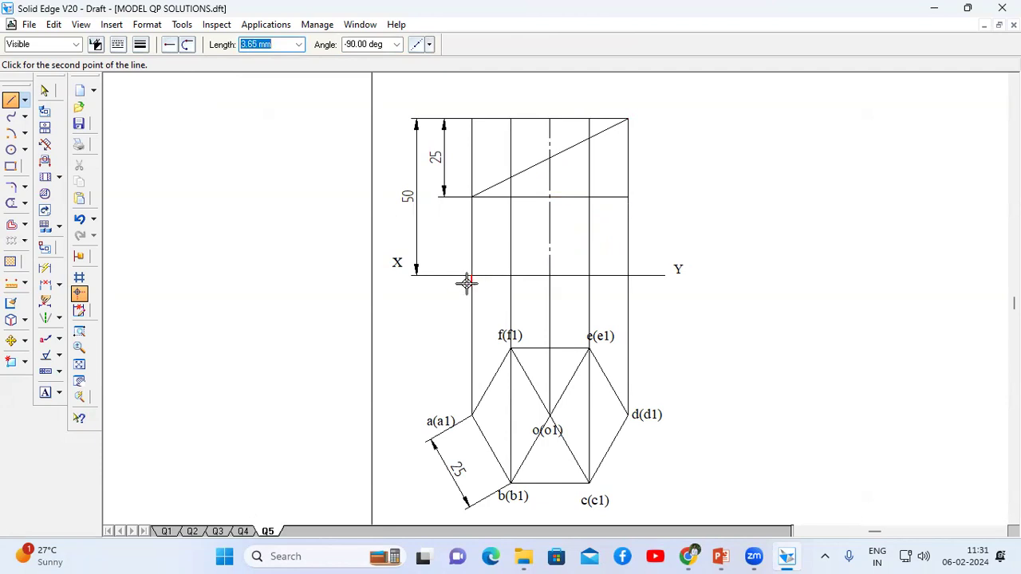
click(627, 197)
right_click(590, 237)
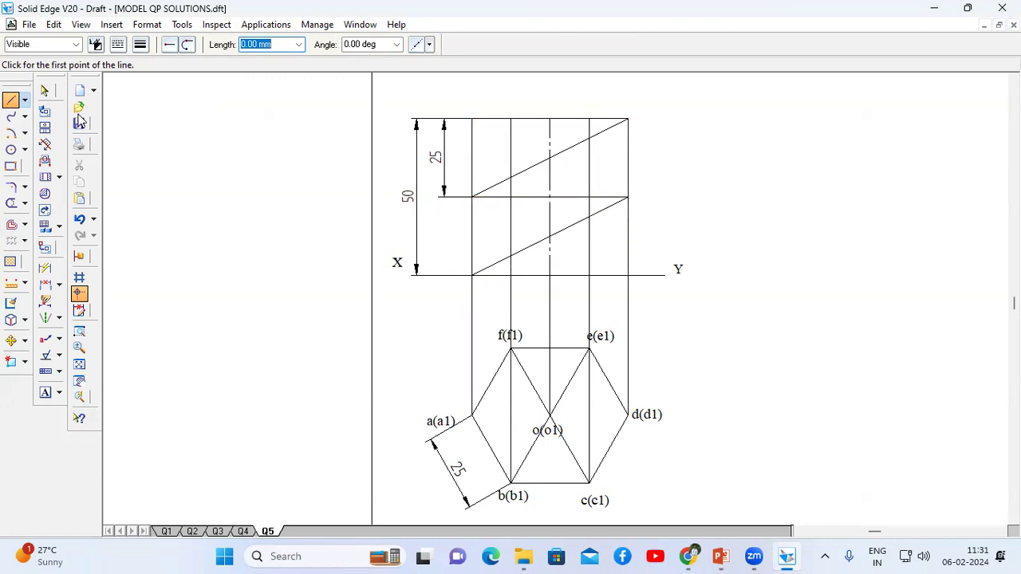
click(140, 50)
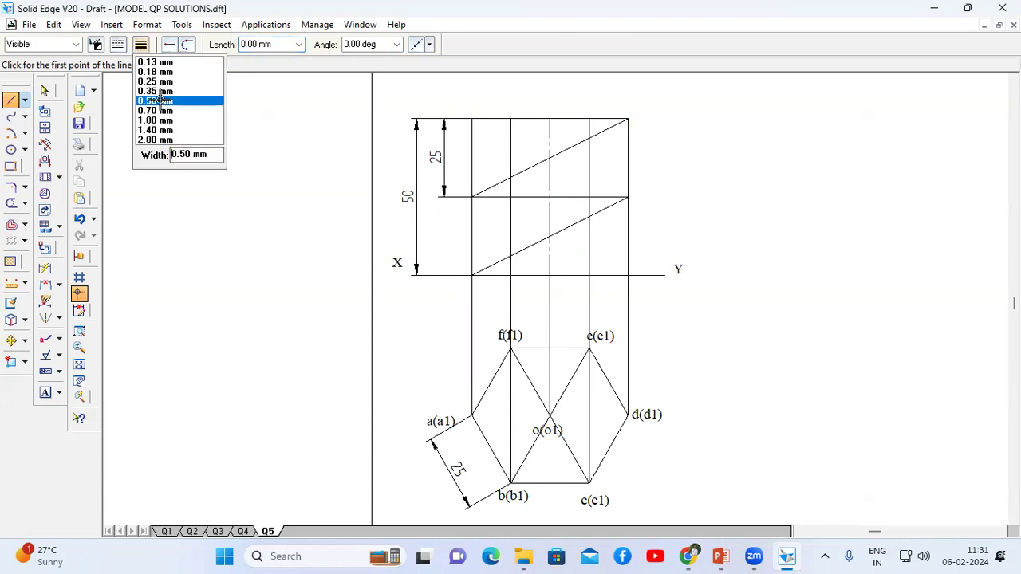
click(163, 101)
Step: Label edge a of the front view as a at its top and a1 at its base
click(45, 392)
click(461, 103)
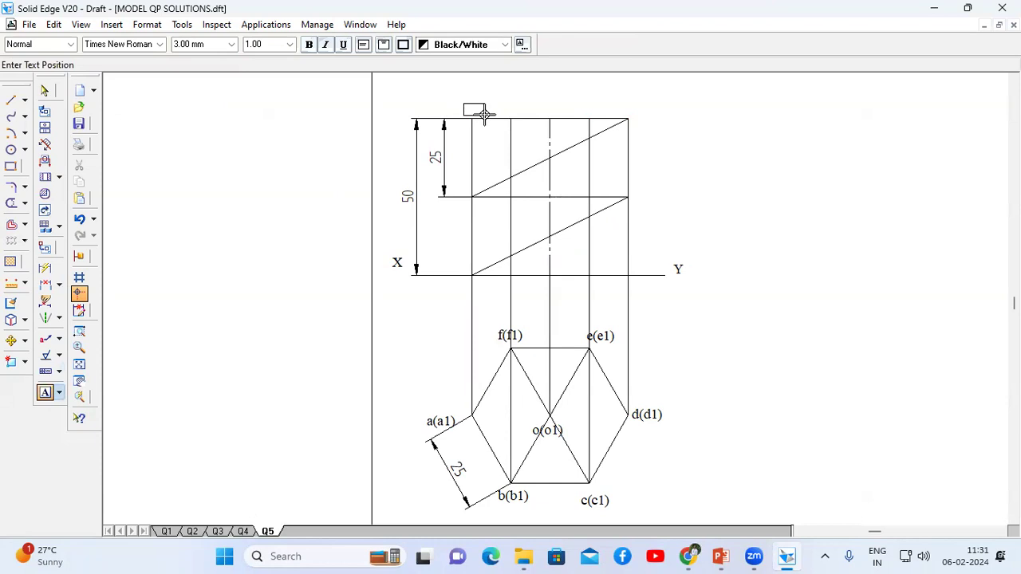
text(a)
click(472, 278)
click(467, 283)
text(a1)
Step: Label the front view's second edge as b(f) at the top and b1'(f1') at the base
click(516, 112)
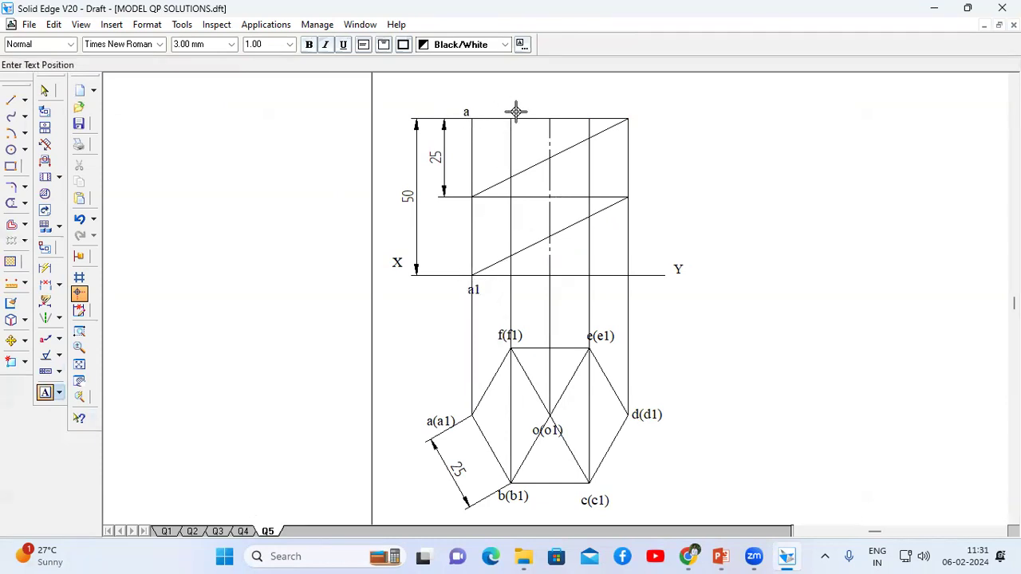
click(527, 117)
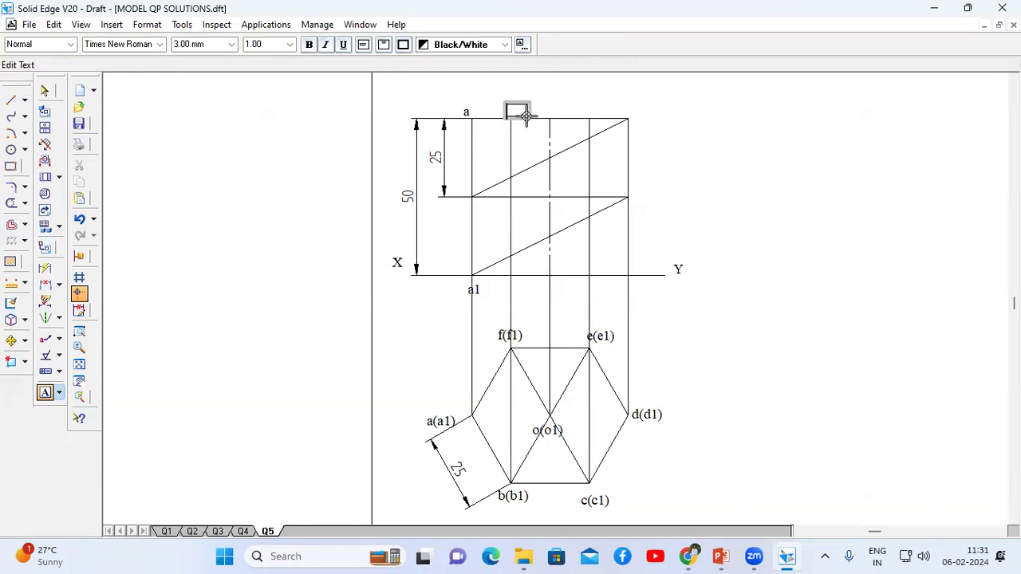
text(b(f))
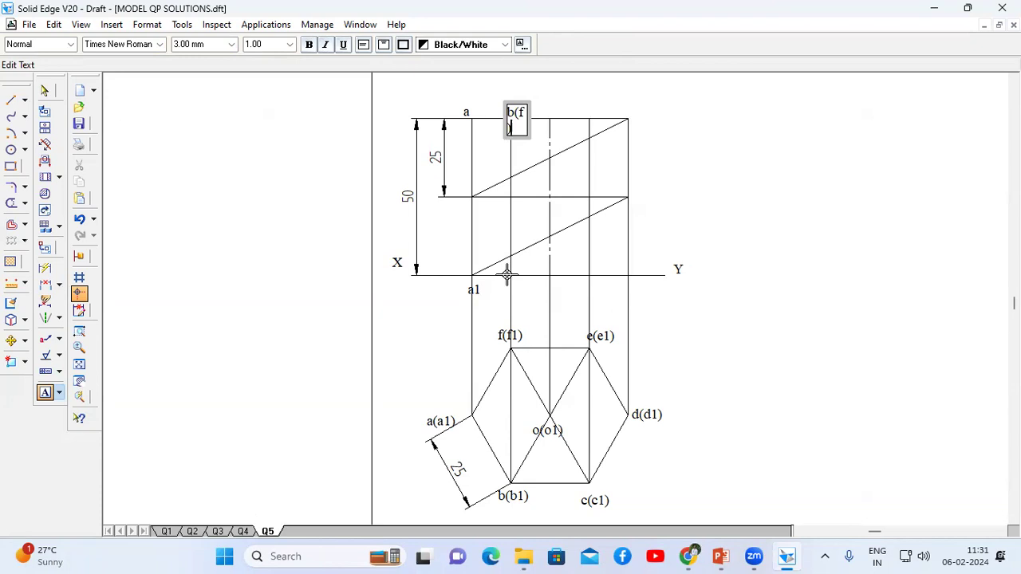
click(506, 279)
click(550, 294)
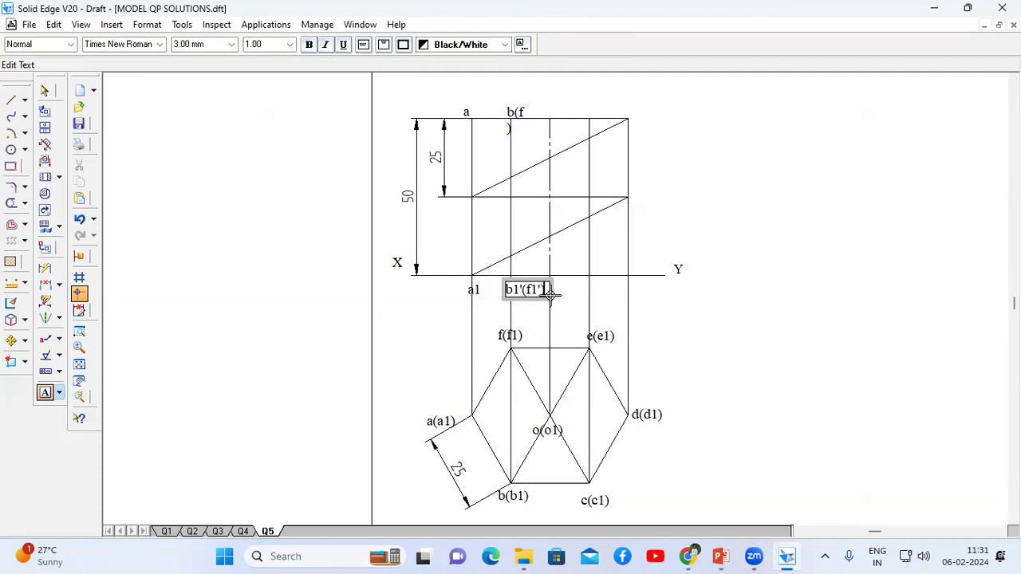
Step: Add prime marks to the front view's edge a labels so they read a' and a1'
click(481, 108)
click(481, 107)
click(45, 90)
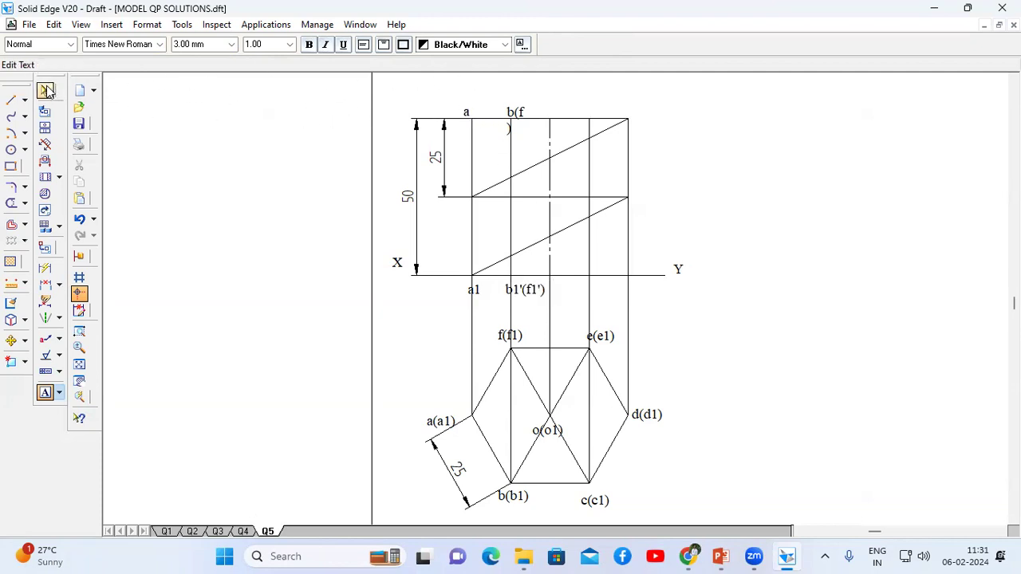
click(468, 111)
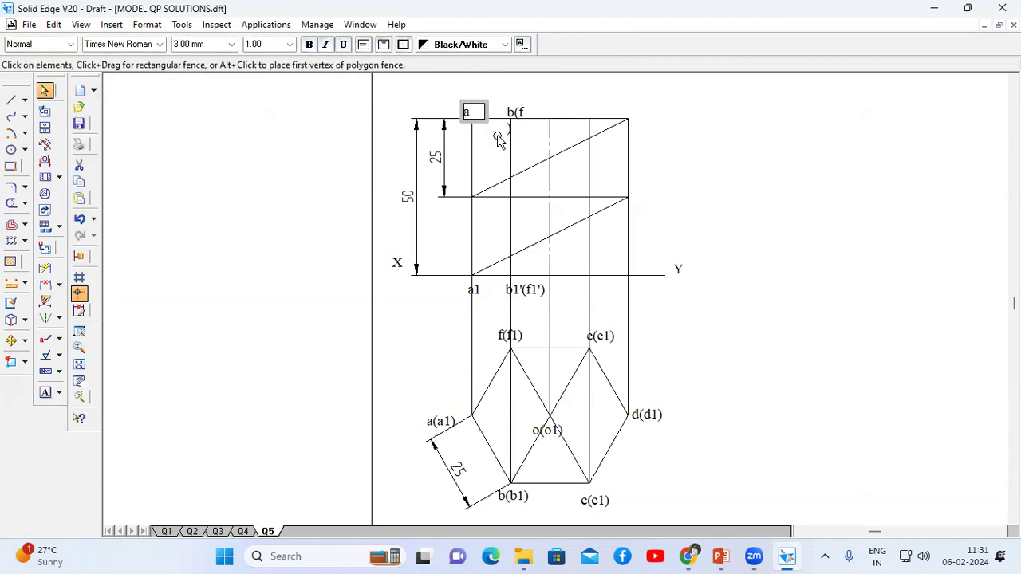
click(480, 291)
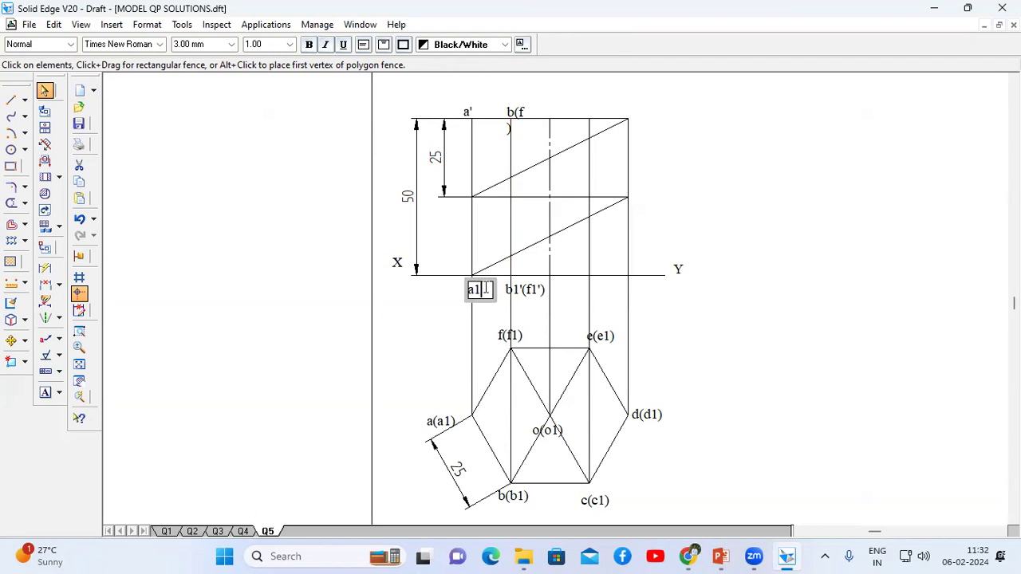
Step: Widen the text box of the second edge's top label and change its text to b'(f')
click(534, 117)
drag(536, 120, 566, 119)
click(516, 111)
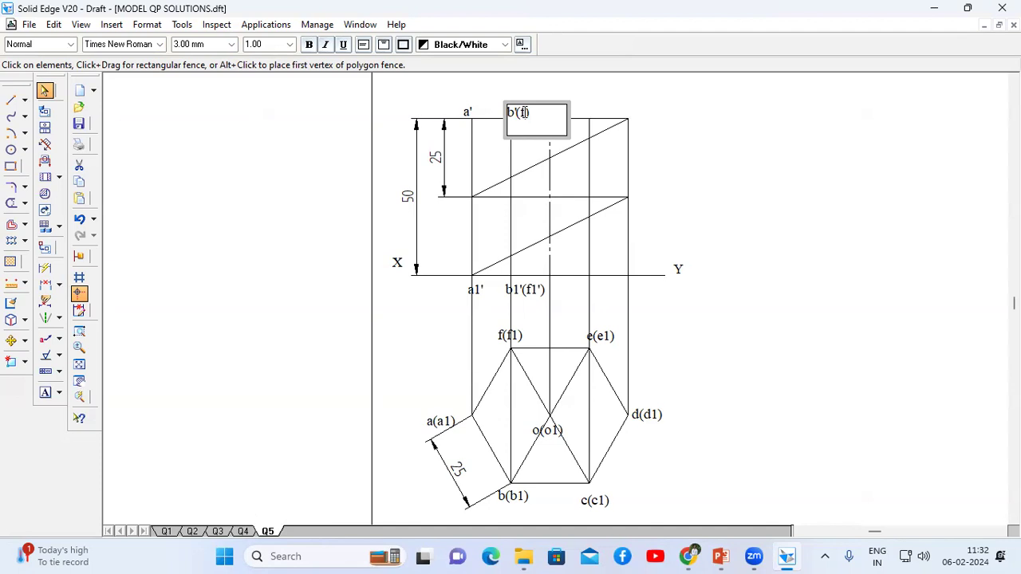
Step: Label the front view's third edge as c'(e') at the top and c1'(e1') at the base
click(45, 392)
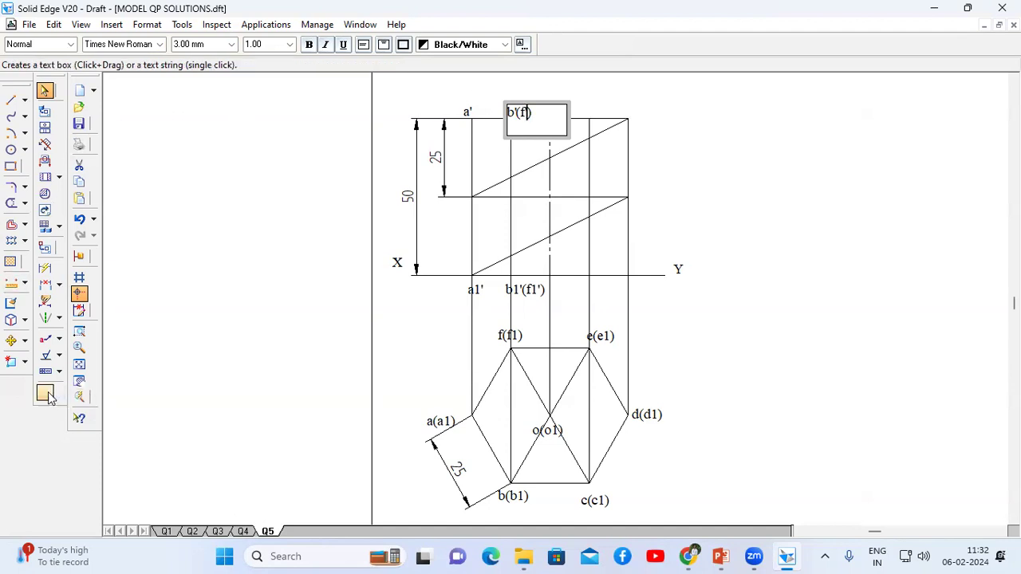
click(630, 115)
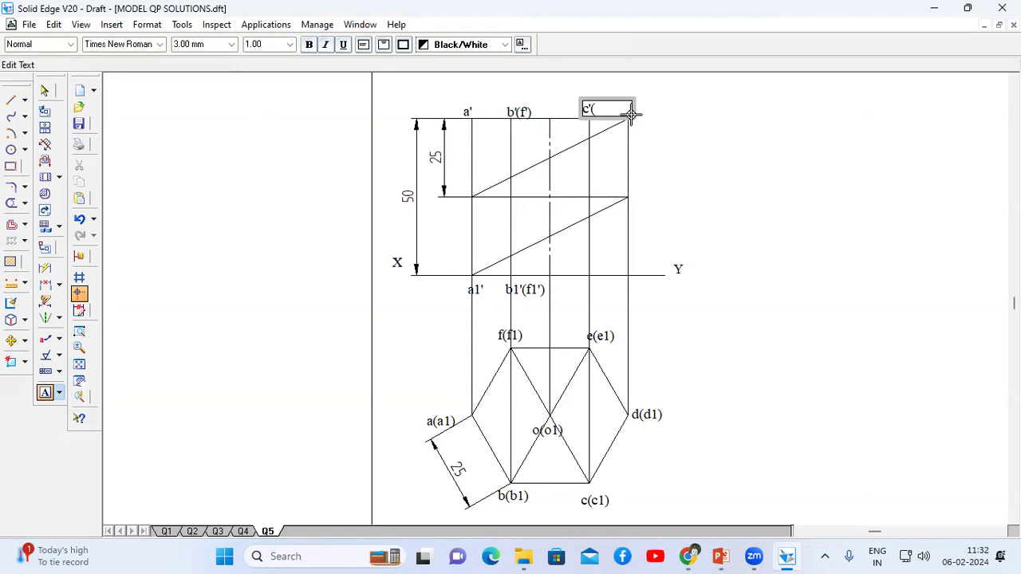
click(576, 279)
click(628, 291)
text(c1'(e1)
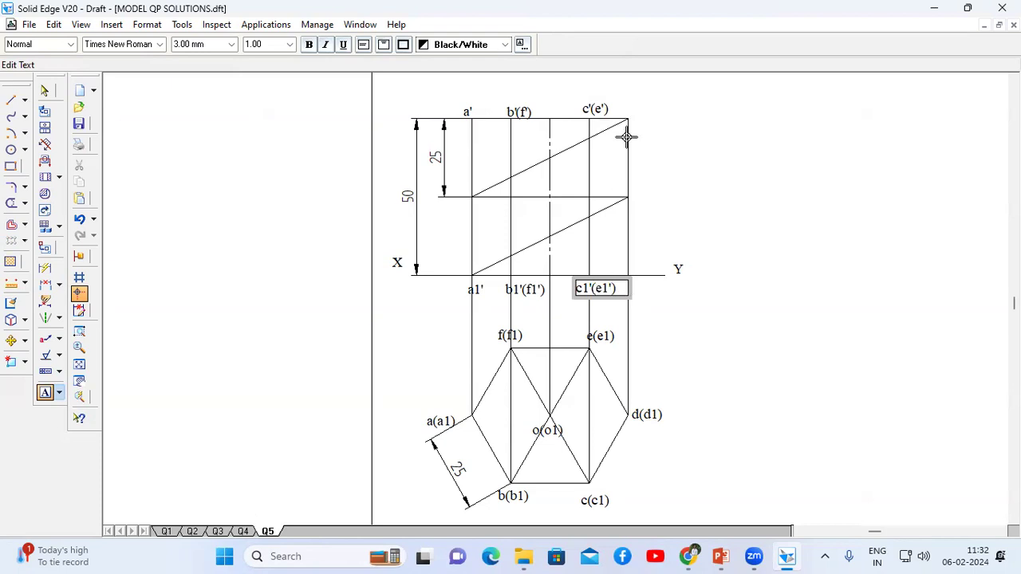
Step: Label the front view's last edge as d' at the top and d1' at the base
click(630, 103)
click(658, 114)
text(d')
click(629, 280)
click(659, 294)
text(d1')
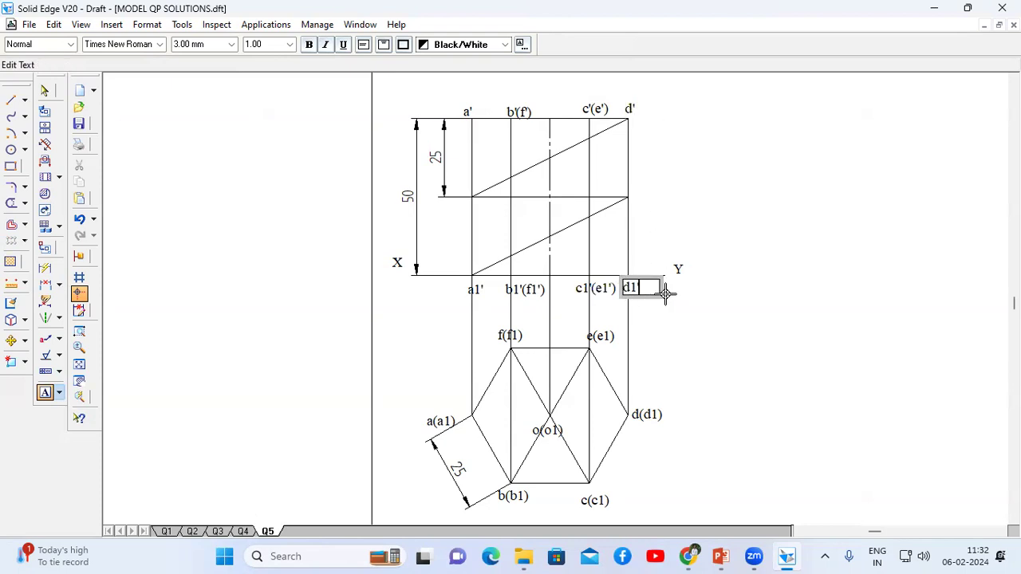
click(729, 220)
Step: Draw a 0.70 mm wide line over edge a, from a1' up to the mid-height point
click(11, 100)
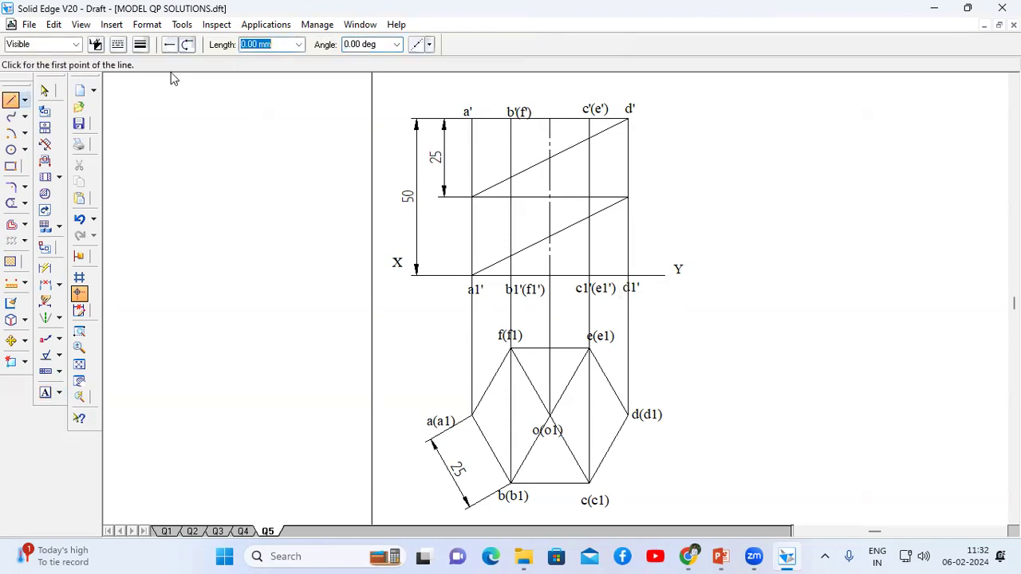
click(140, 44)
click(159, 110)
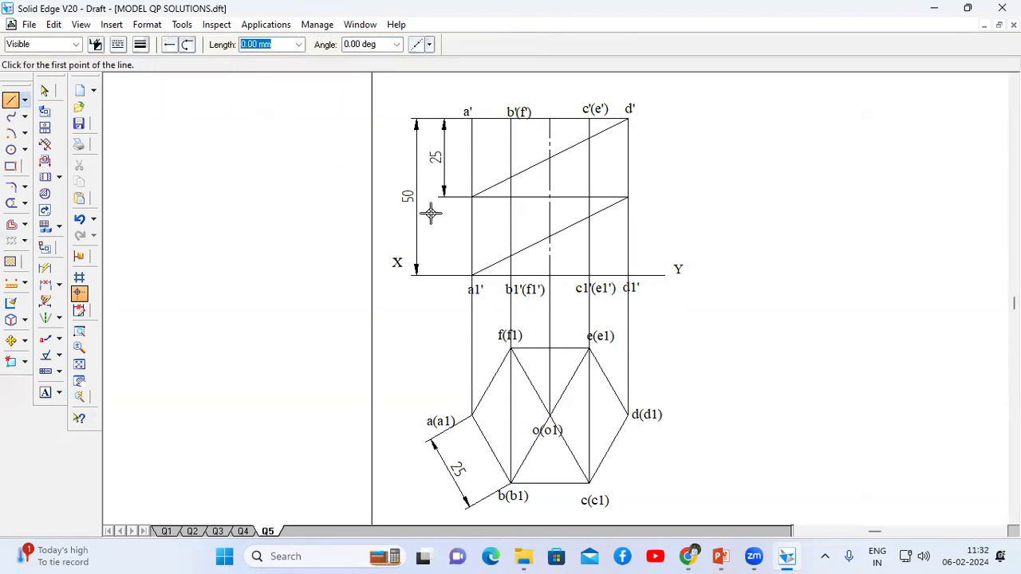
click(473, 274)
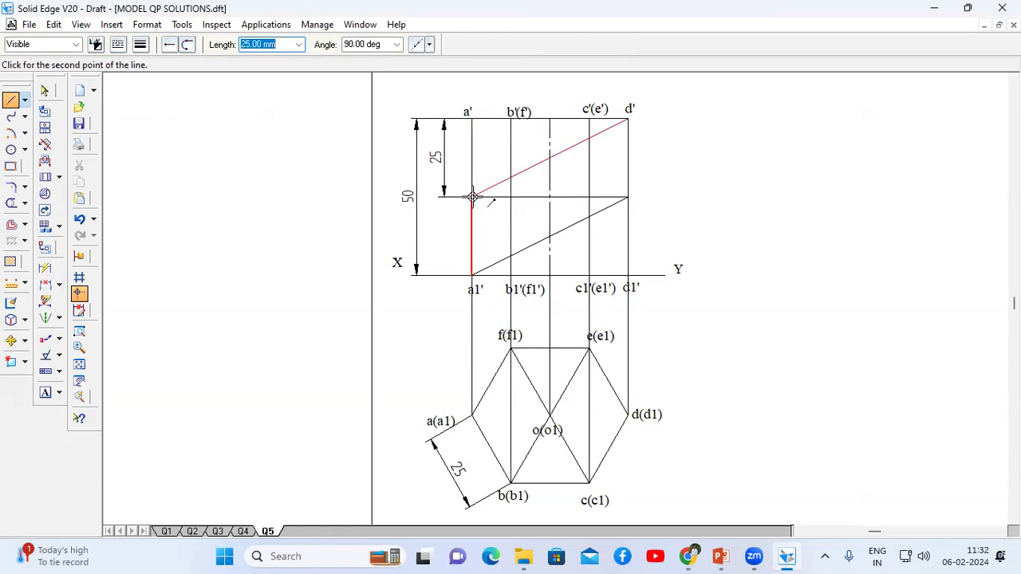
click(473, 196)
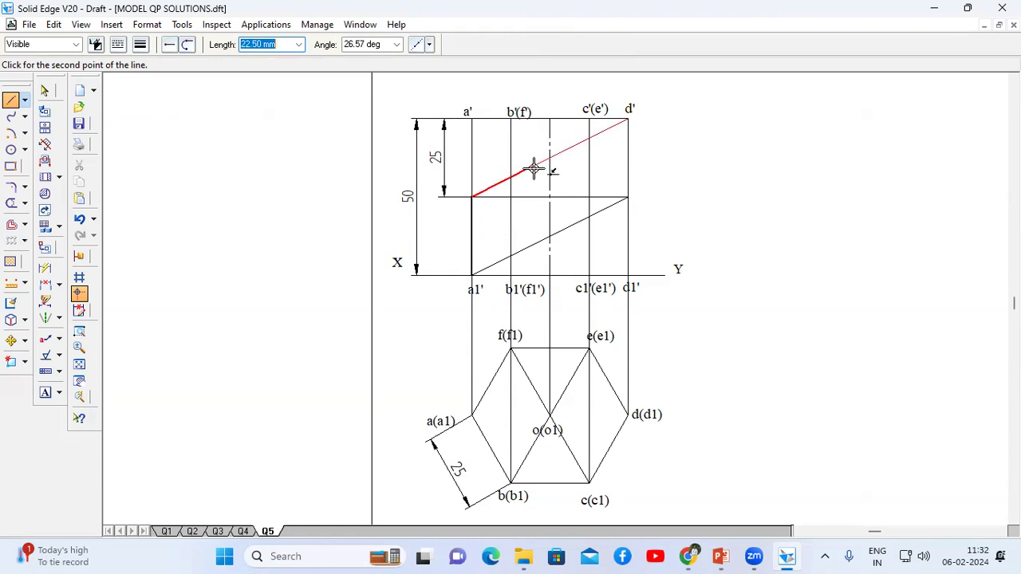
Step: Trace the upper cutting line with thick segments up to d', undoing and redrawing the segment between edges b and c
click(600, 137)
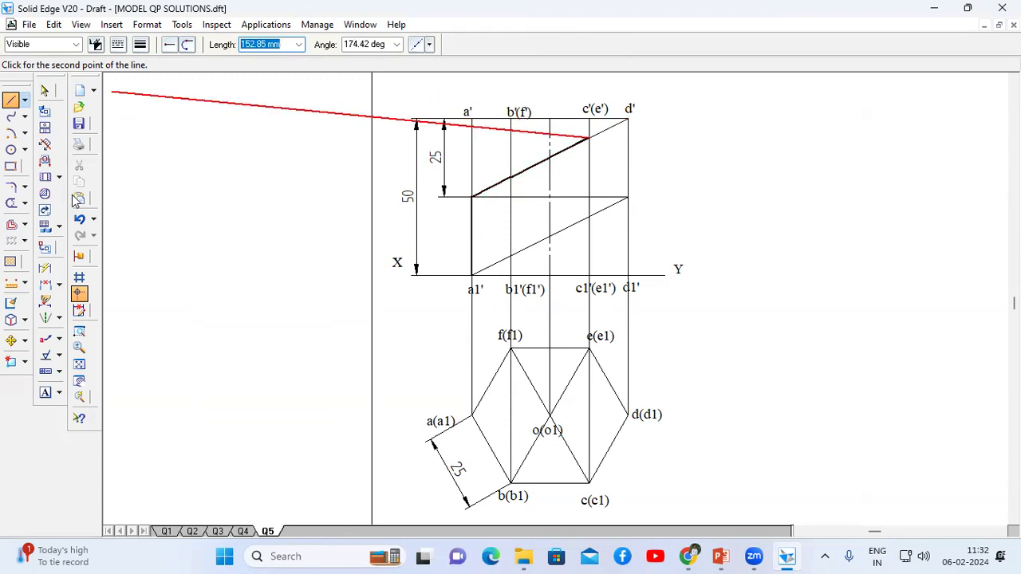
click(79, 218)
click(10, 99)
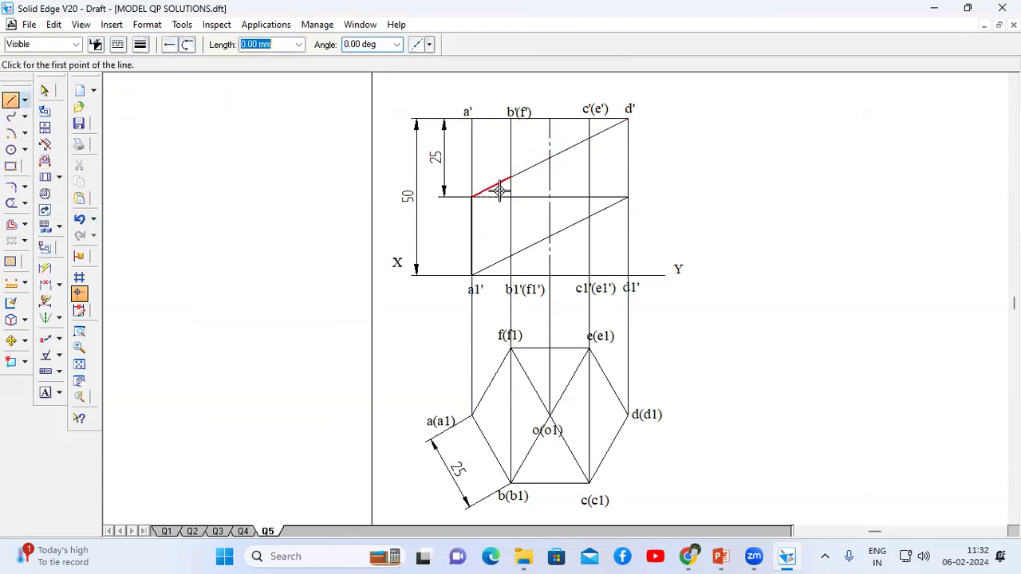
click(513, 176)
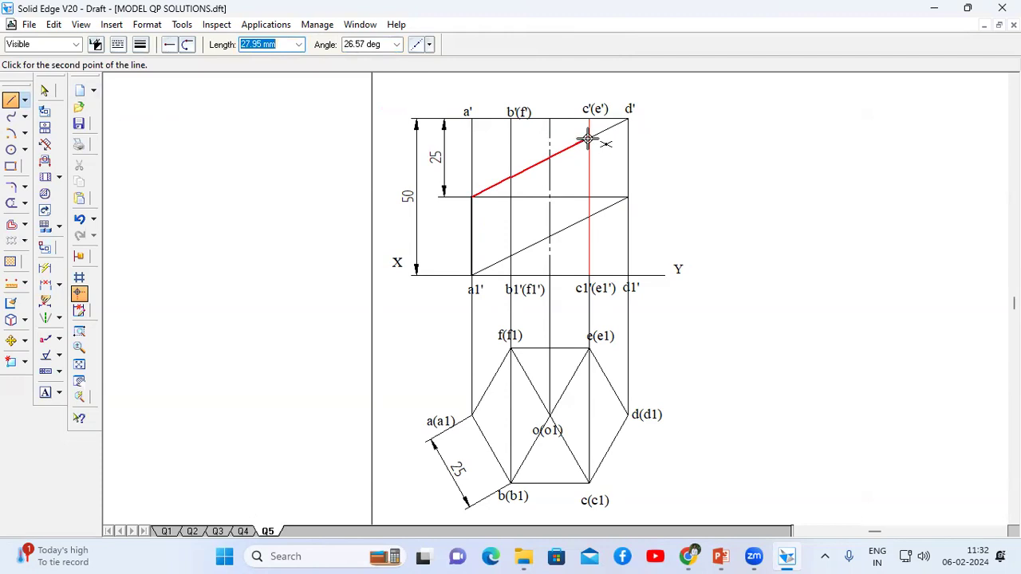
click(628, 118)
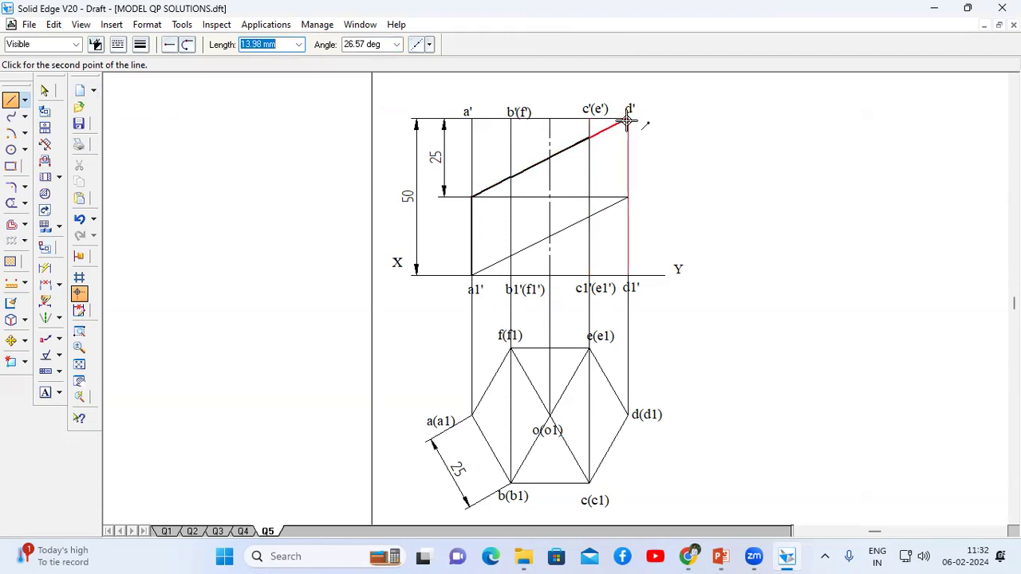
Step: Continue the thick outline down edge d to mid-height and back along the lower cutting line to a1'
click(628, 196)
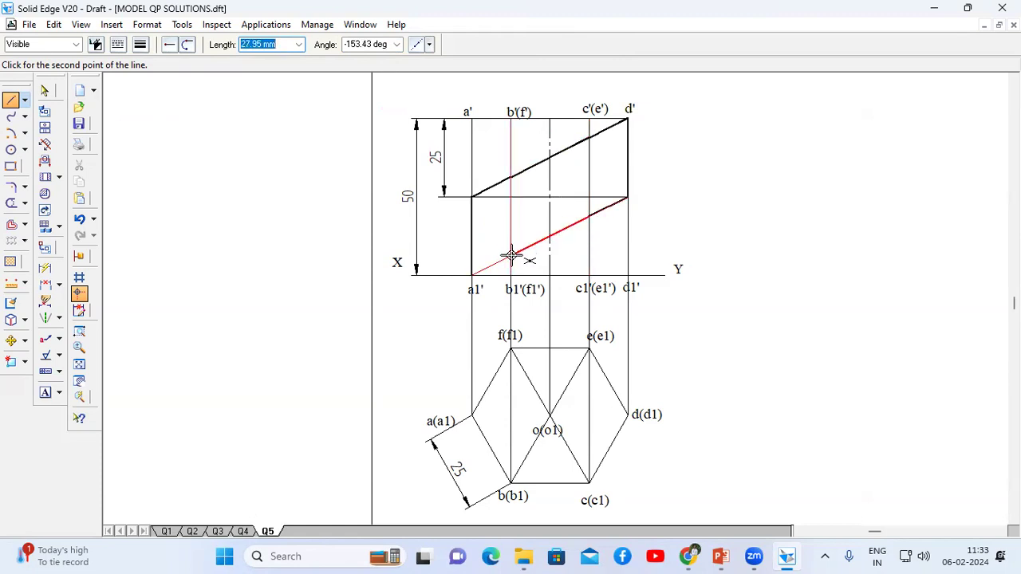
click(471, 275)
right_click(708, 185)
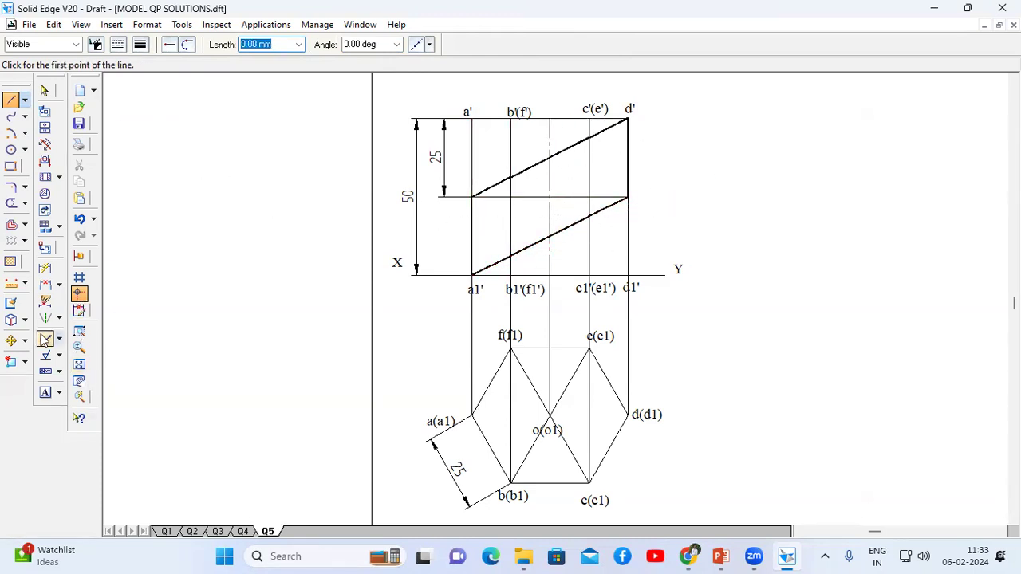
Step: Draw a 50 mm vertical line rising from the XY level just beyond Y to start the development
click(79, 364)
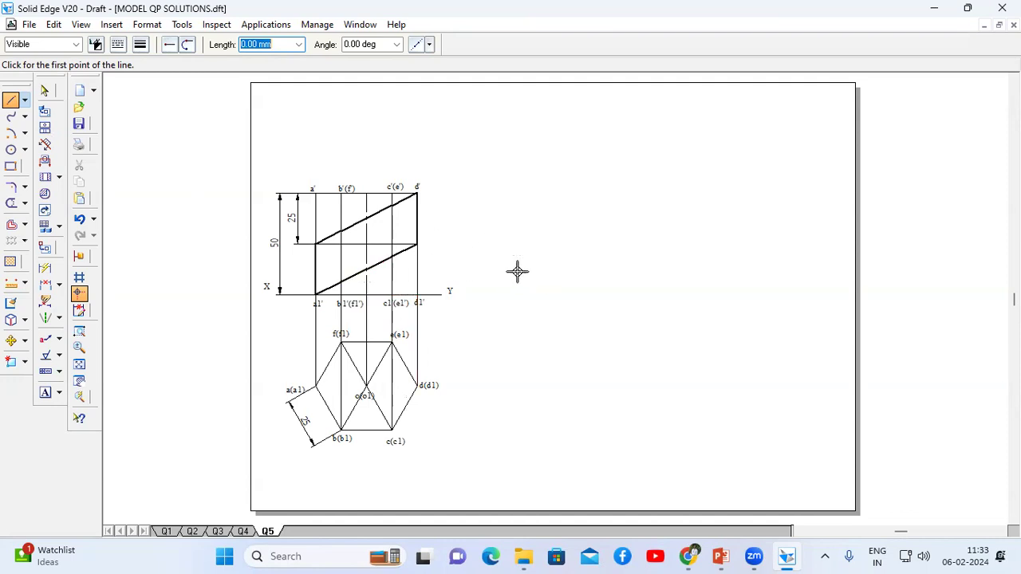
click(11, 100)
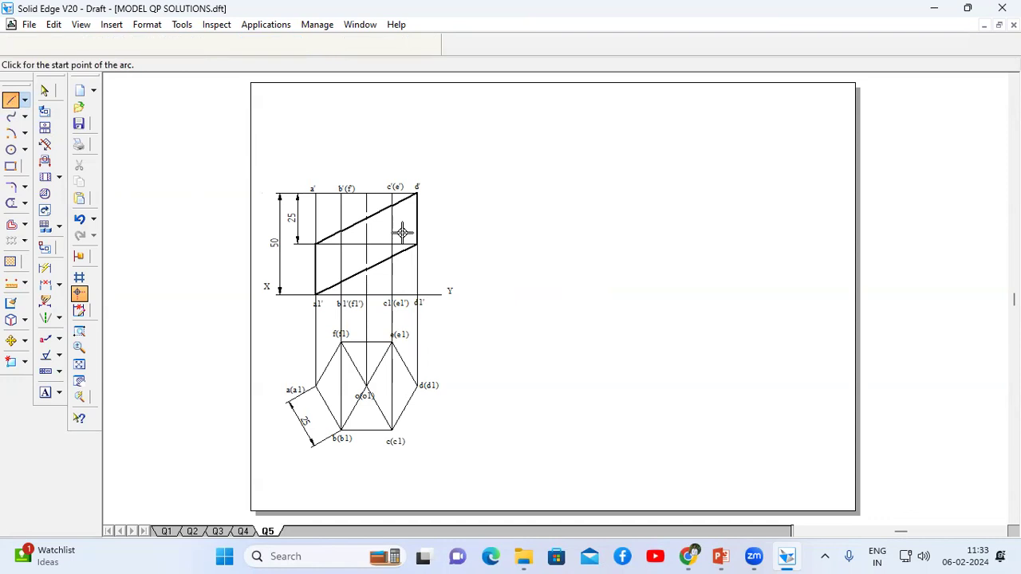
click(454, 295)
text(50)
key(Tab)
click(457, 191)
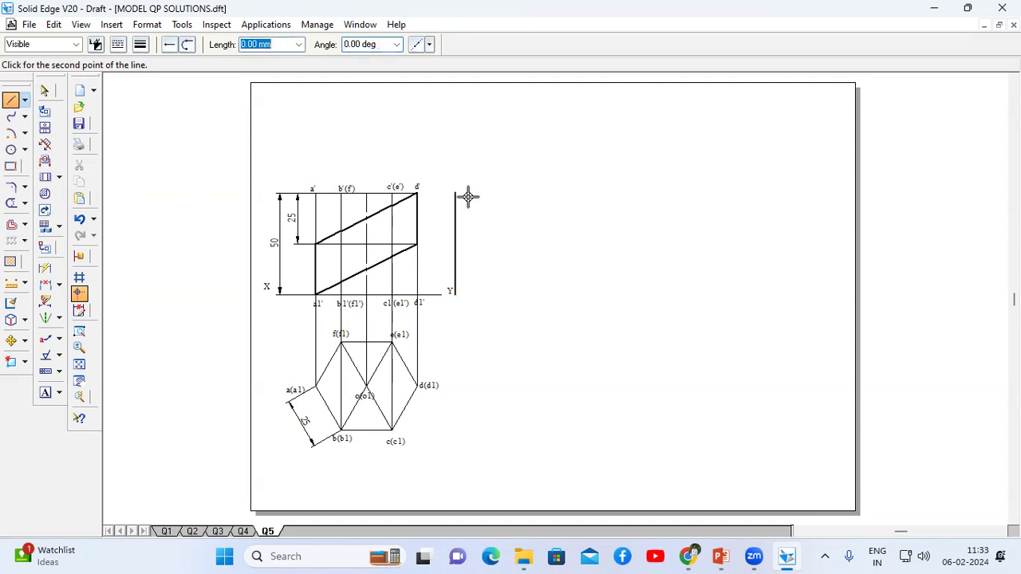
Step: Complete the development's first panel as a rectangle 25 mm wide, closing it at the XY level
text(25)
key(Tab)
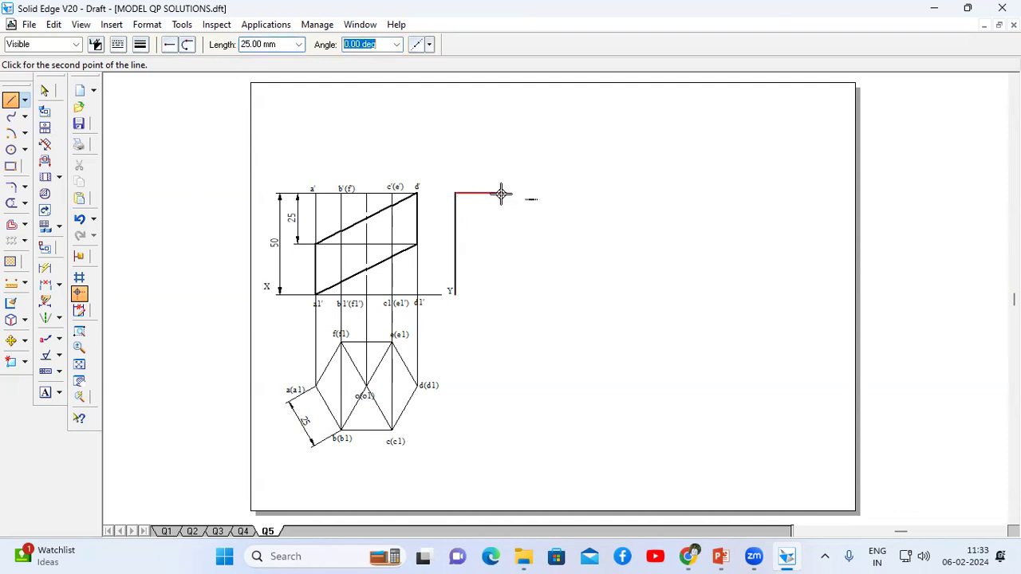
click(501, 193)
click(504, 293)
click(455, 294)
Step: Select the whole 25 mm by 50 mm panel and give its outline a thin line width
click(45, 90)
drag(522, 317, 445, 159)
drag(542, 330, 448, 175)
click(140, 44)
click(159, 55)
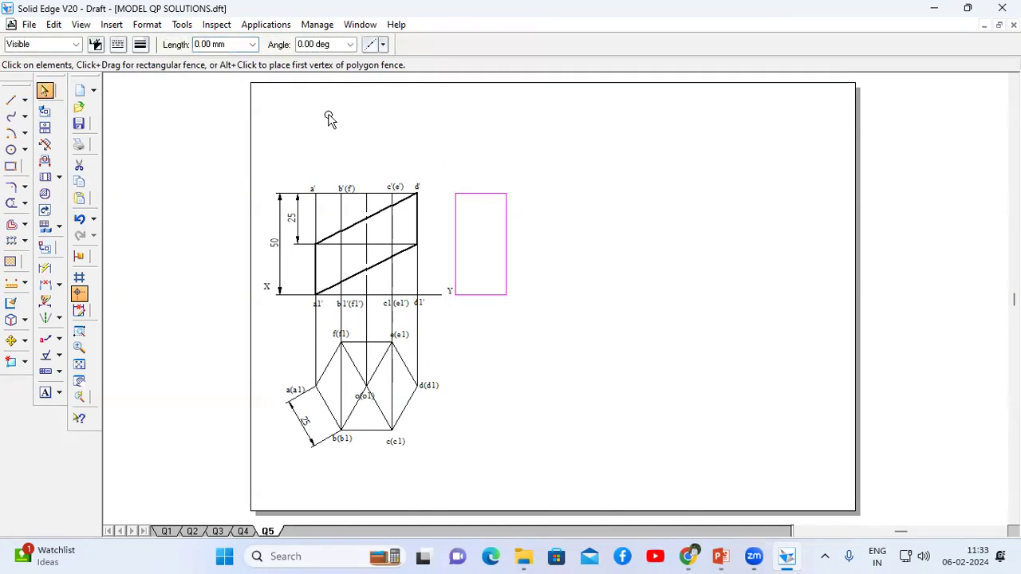
Step: Mirror the selected panel repeatedly about each newest outer vertical edge to make six adjoining panels
click(24, 341)
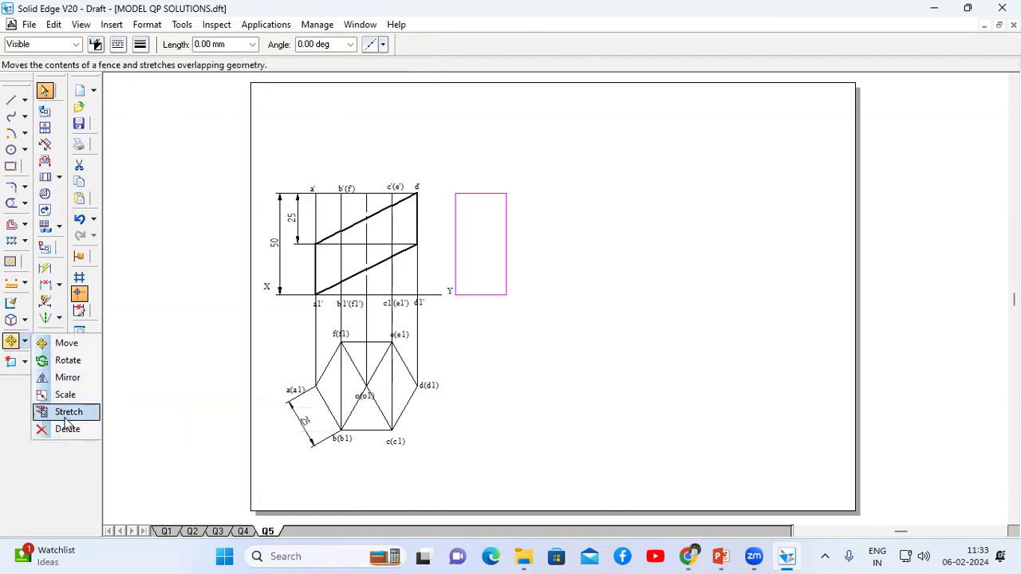
click(64, 377)
click(506, 247)
click(557, 250)
click(608, 253)
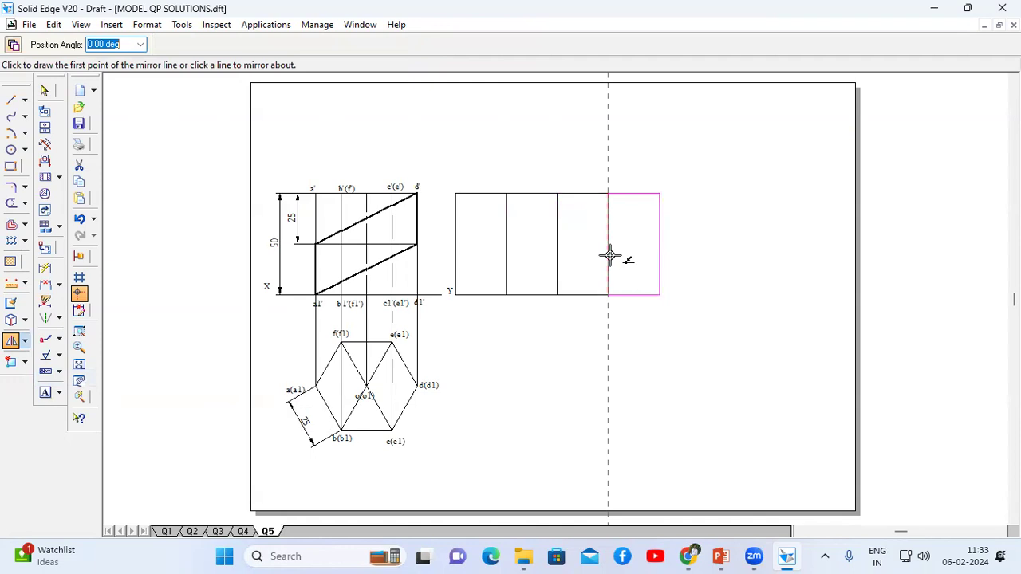
click(659, 254)
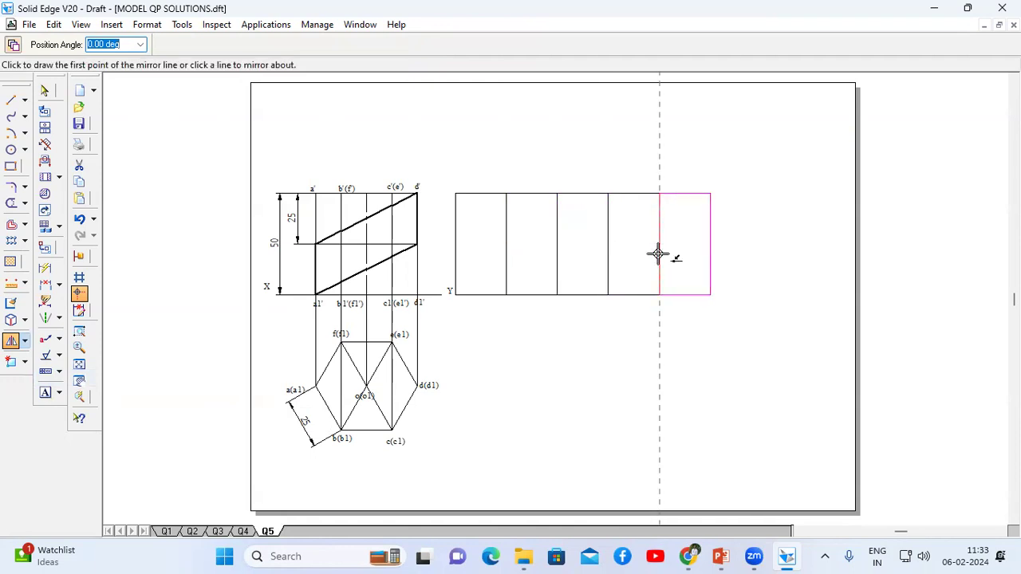
click(710, 257)
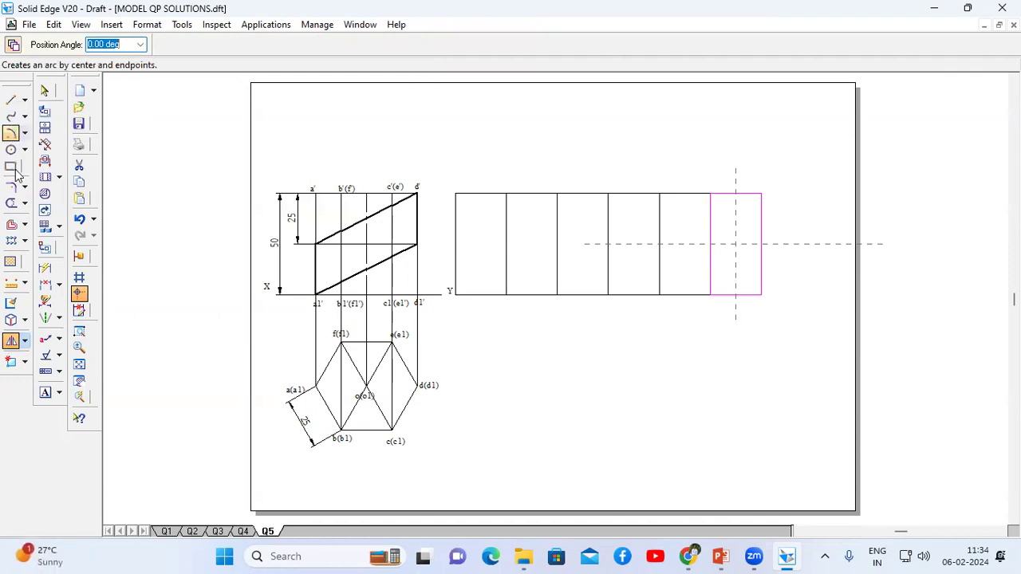
Step: Label the upper cut line's points in the front view 1, 2, 3 and 4, from the a' edge to the d' edge
click(45, 394)
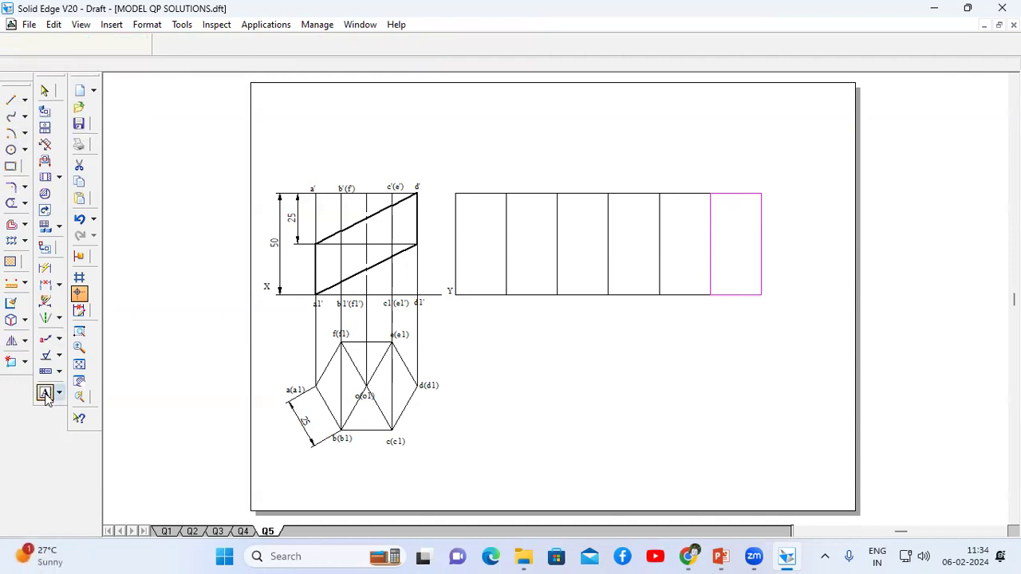
click(314, 248)
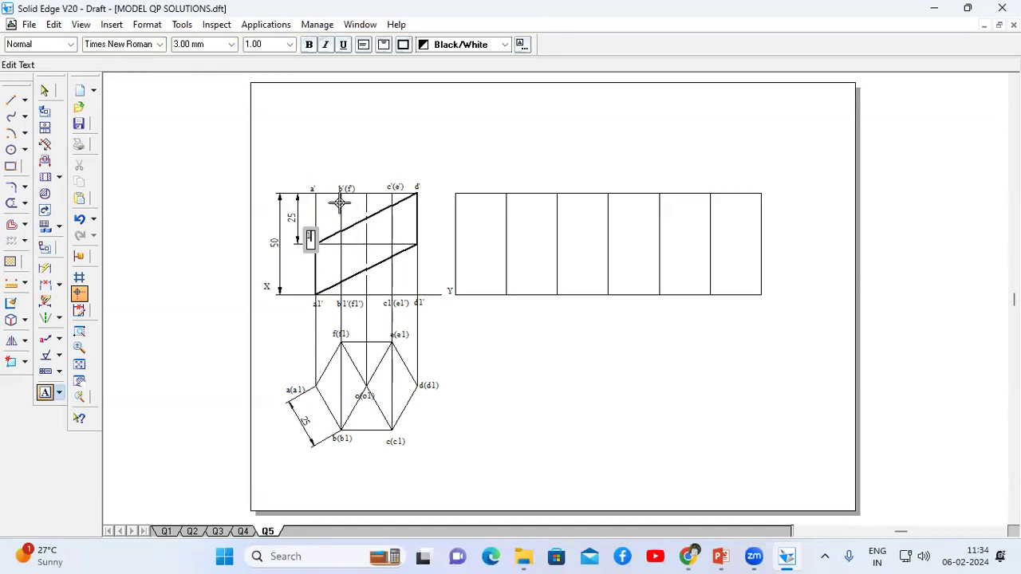
click(335, 224)
click(338, 226)
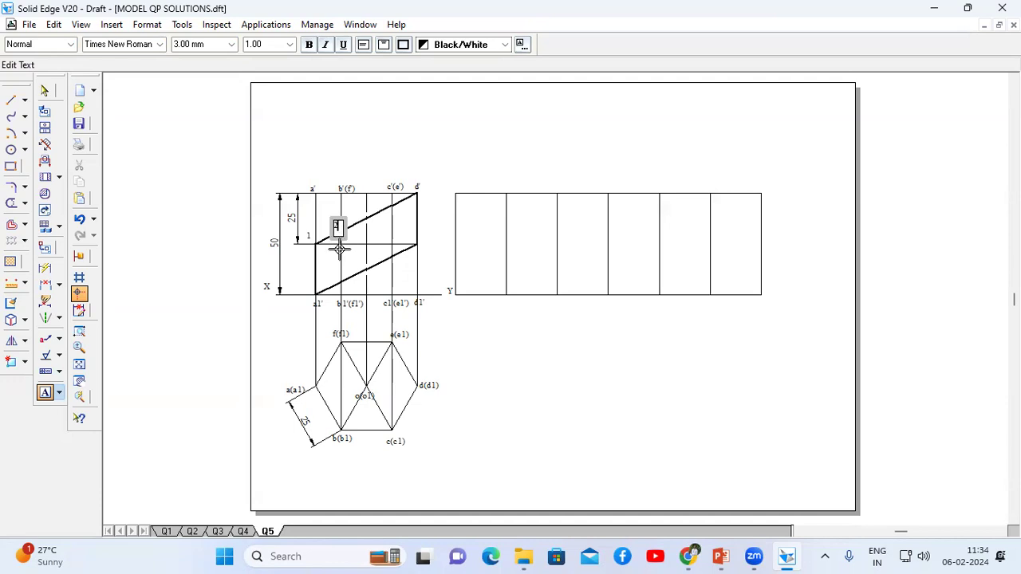
text(2)
click(393, 206)
click(393, 206)
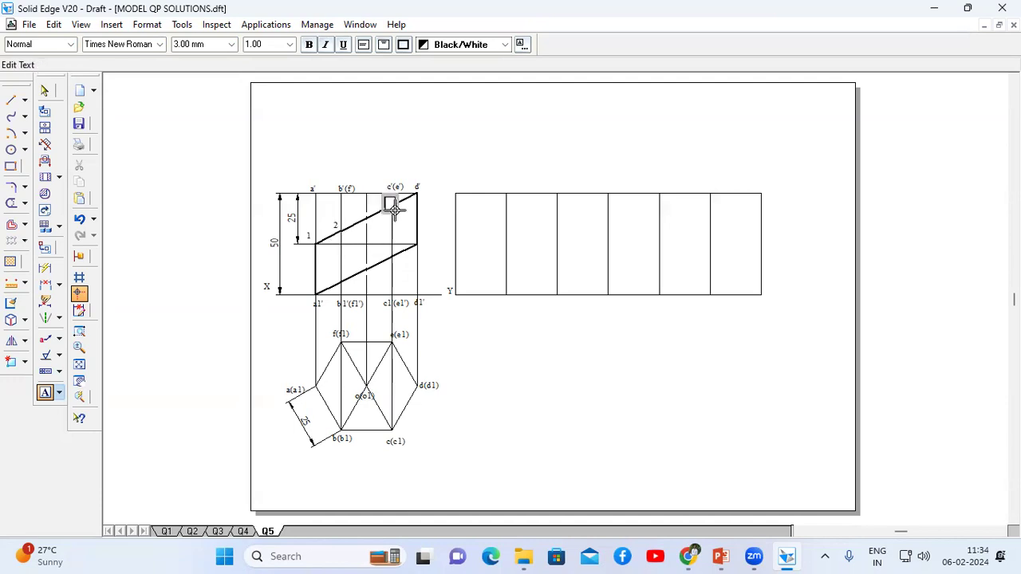
text(3)
click(420, 185)
click(429, 200)
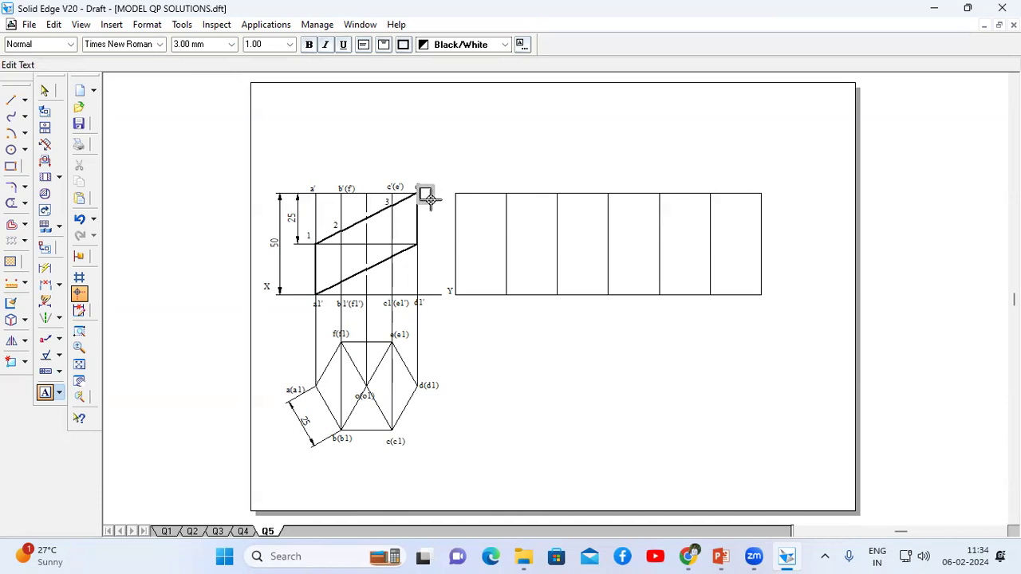
text(4)
Step: Label the rear cut points below the upper cut line as 5 on the e' edge and 6 on the f' edge
click(397, 208)
click(401, 212)
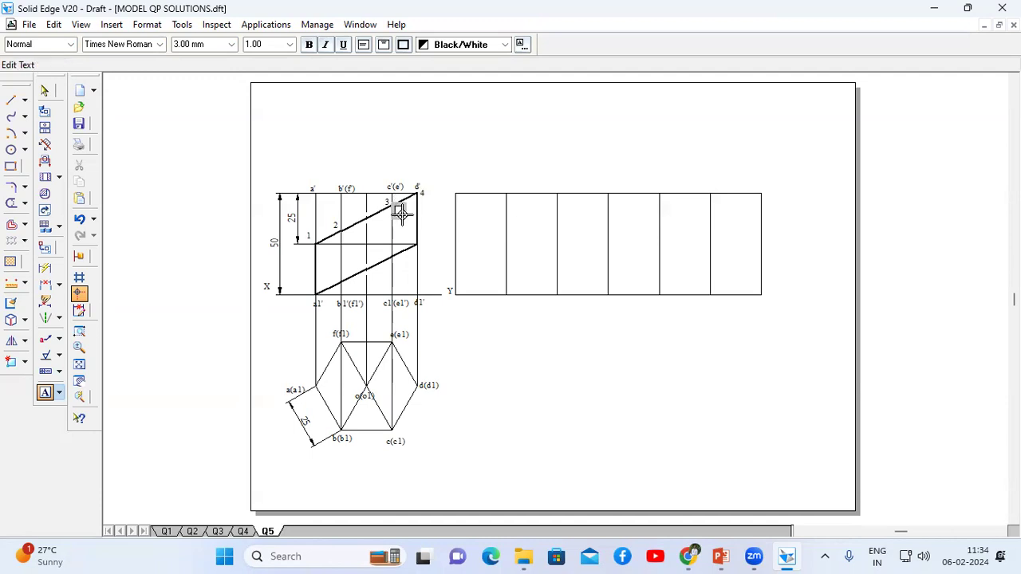
text(5)
click(346, 231)
click(350, 237)
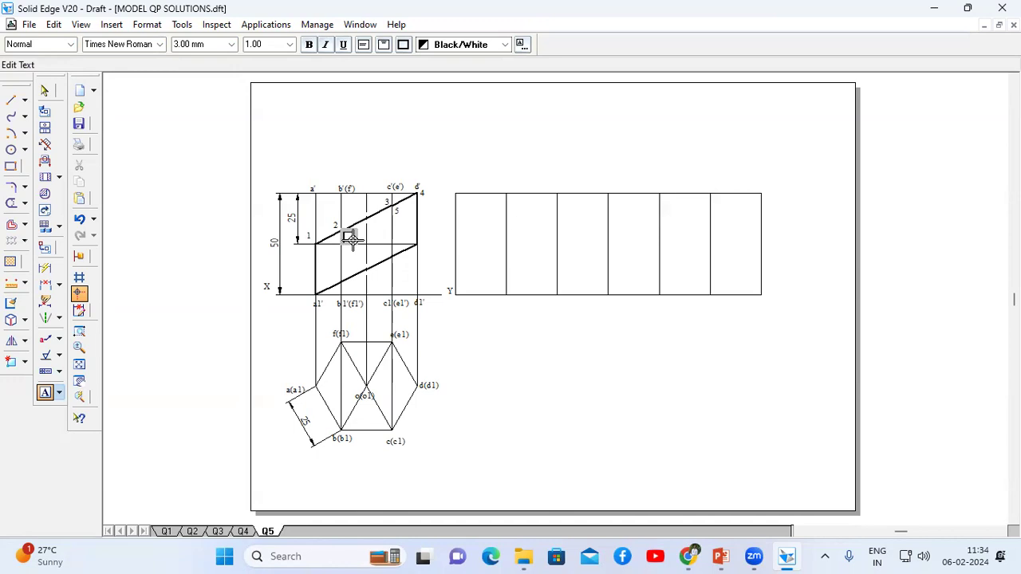
text(6)
click(436, 212)
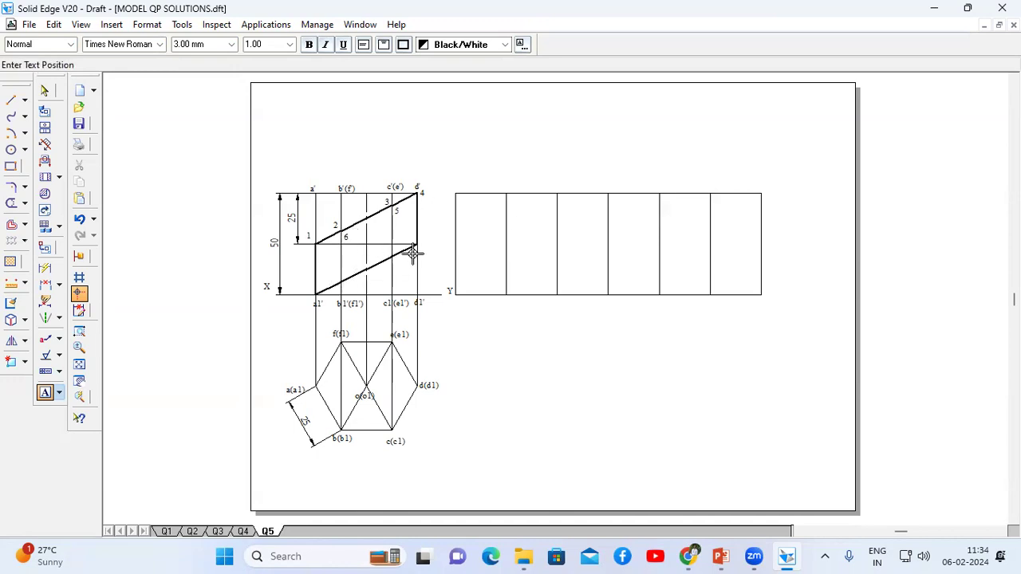
Step: Label the lower cut line's points in the front view 7, 8, 9 and 10, from the a' edge to the d' edge
click(309, 301)
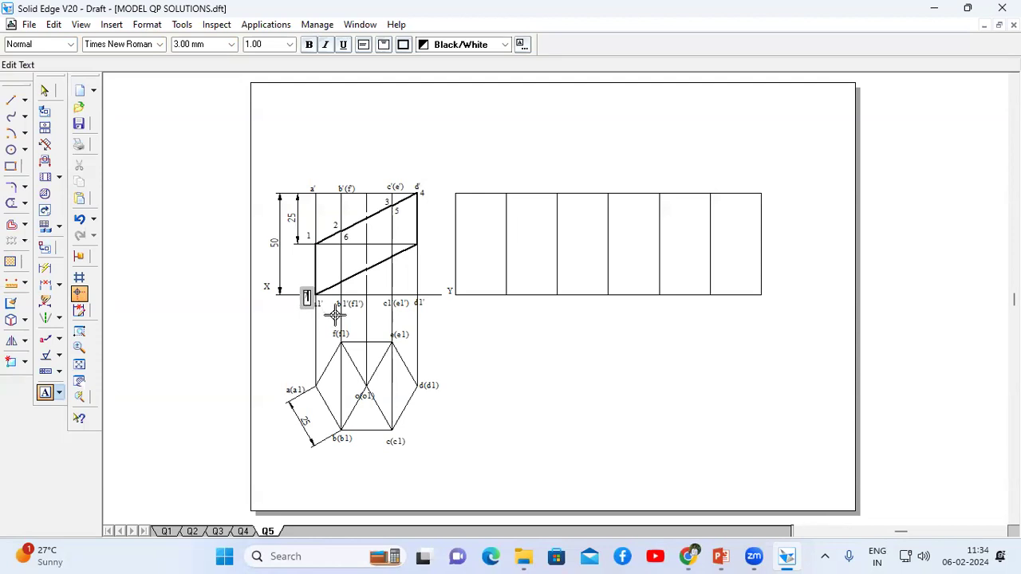
text(7)
click(335, 281)
click(336, 284)
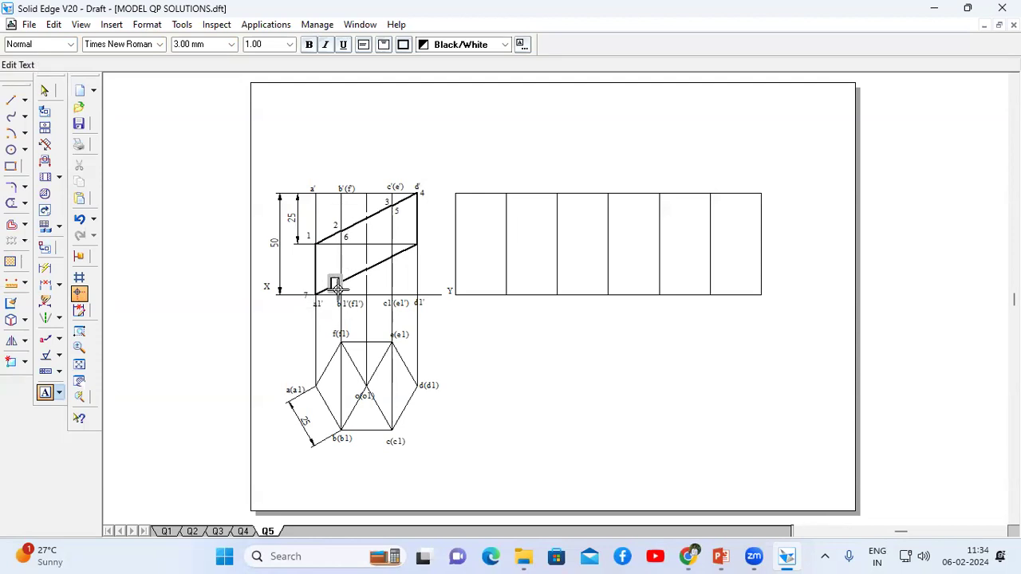
text(8)
click(383, 249)
click(389, 258)
text(9)
click(429, 252)
click(428, 252)
text(10)
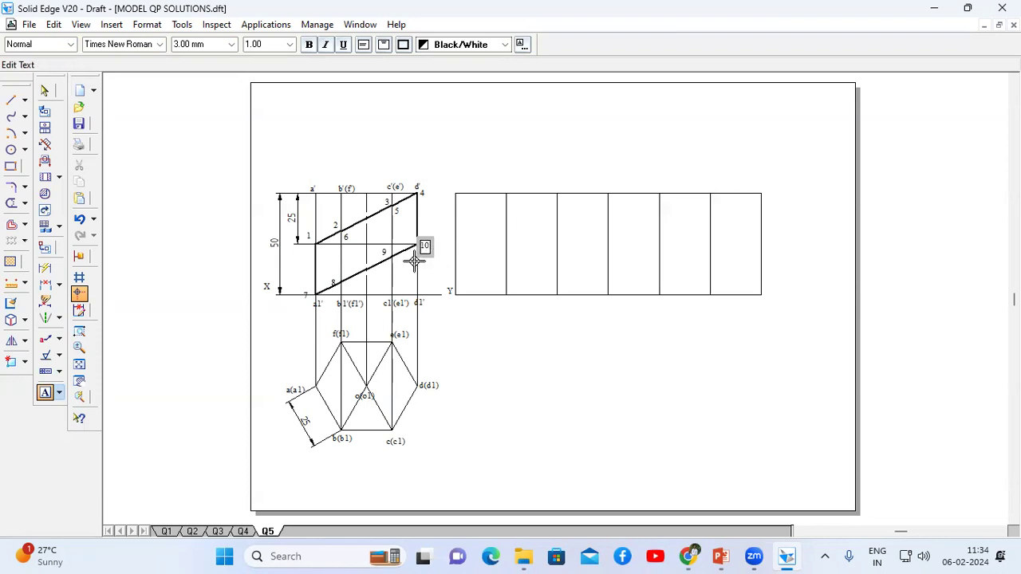
Step: Label the rear points below the lower cut line as 11 on the e' edge and 12 on the f' edge
click(396, 272)
click(398, 273)
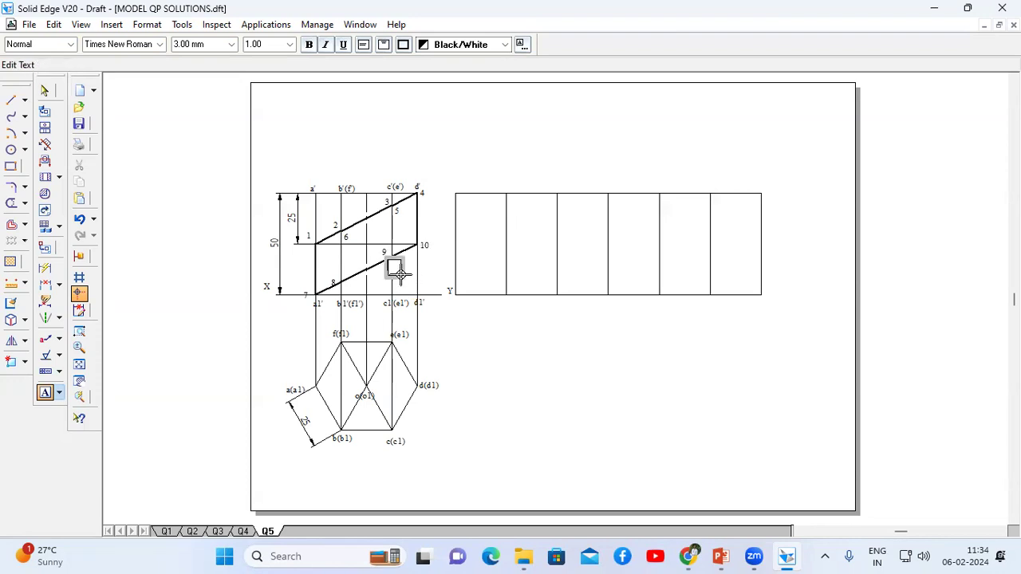
text(11)
click(338, 285)
click(350, 291)
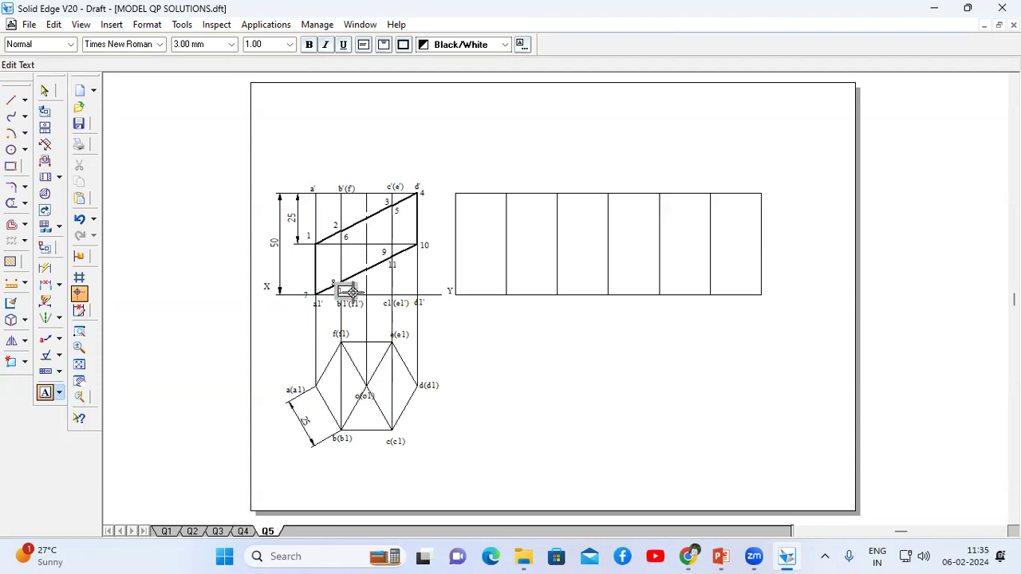
text(12)
click(496, 334)
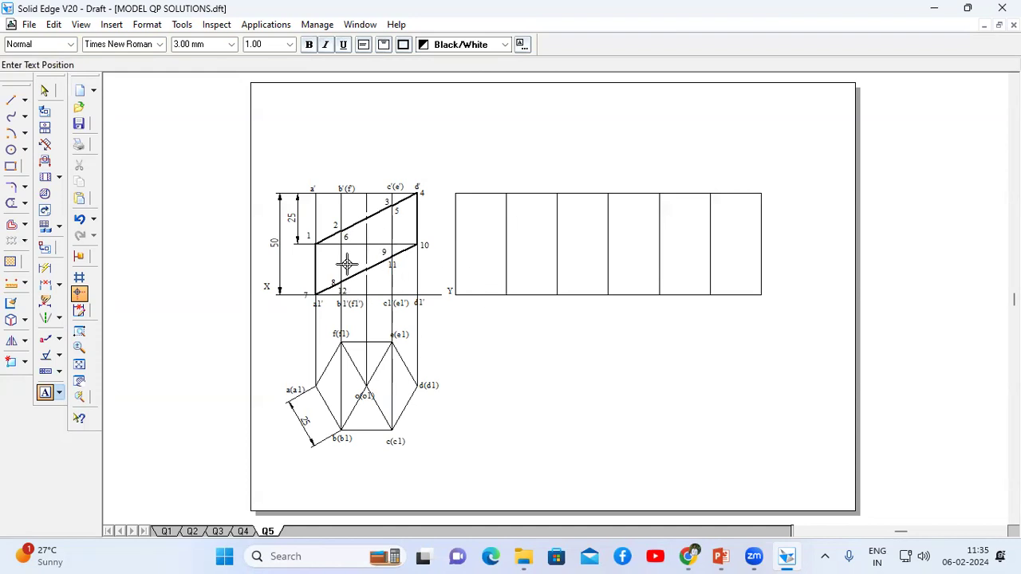
click(10, 100)
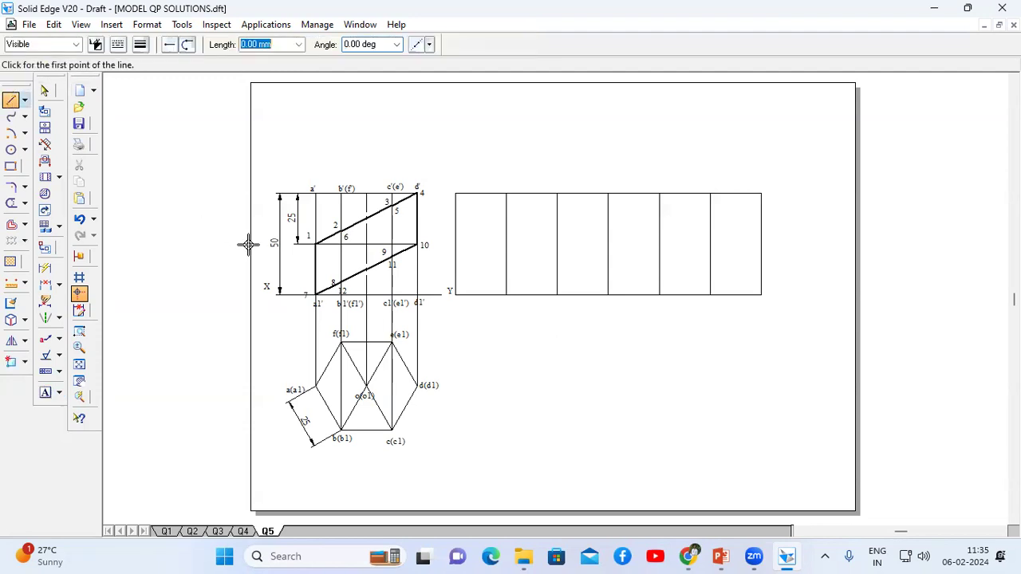
click(316, 244)
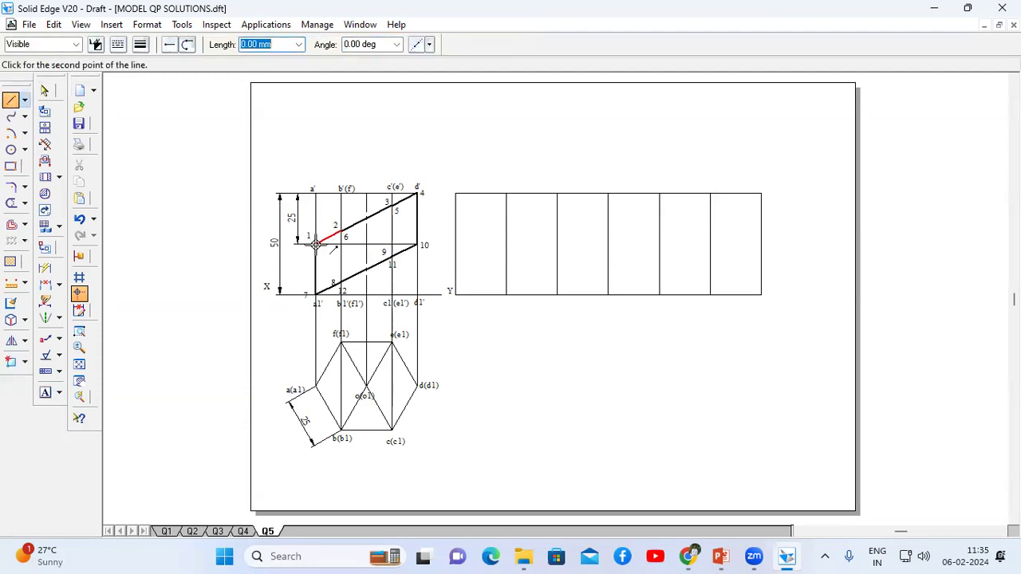
right_click(529, 335)
Step: Label the development's first two vertical edges a and b above and a1 and b1 below
click(62, 391)
click(456, 182)
text(a)
click(450, 301)
text(a1)
click(506, 181)
click(504, 182)
text(b)
click(515, 307)
click(523, 313)
text(b1)
Step: Label the development's third and fourth vertical edges c and d above and c1 and d1 below
click(558, 182)
click(558, 183)
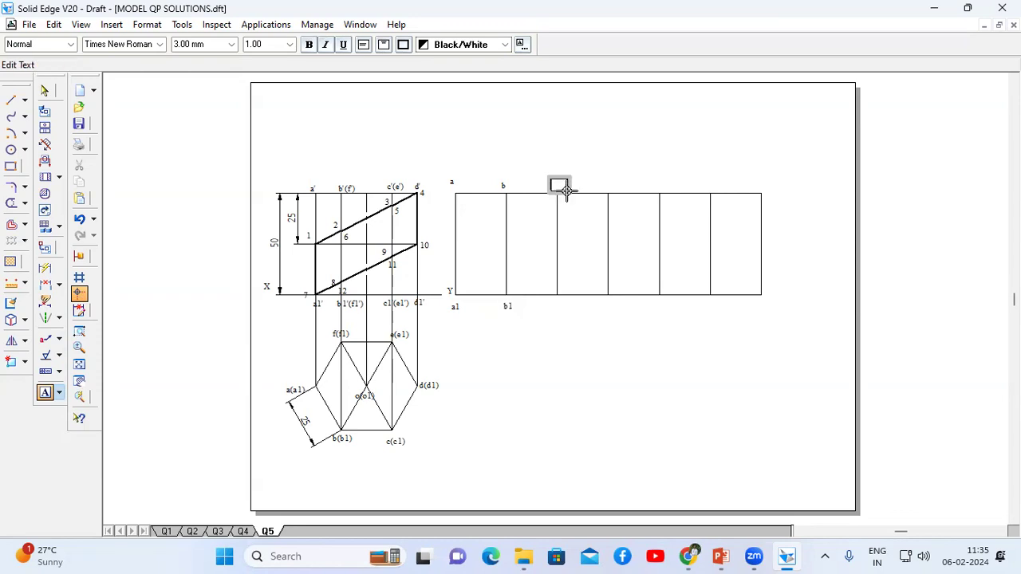
text(c)
click(563, 305)
click(565, 307)
text(c1)
click(601, 178)
click(603, 180)
text(d)
click(603, 300)
click(605, 303)
text(d1)
Step: Label the development's fifth and sixth vertical edges e and f above and e1 and f1 below
click(661, 183)
click(666, 188)
text(e)
click(671, 311)
click(673, 313)
text(e1)
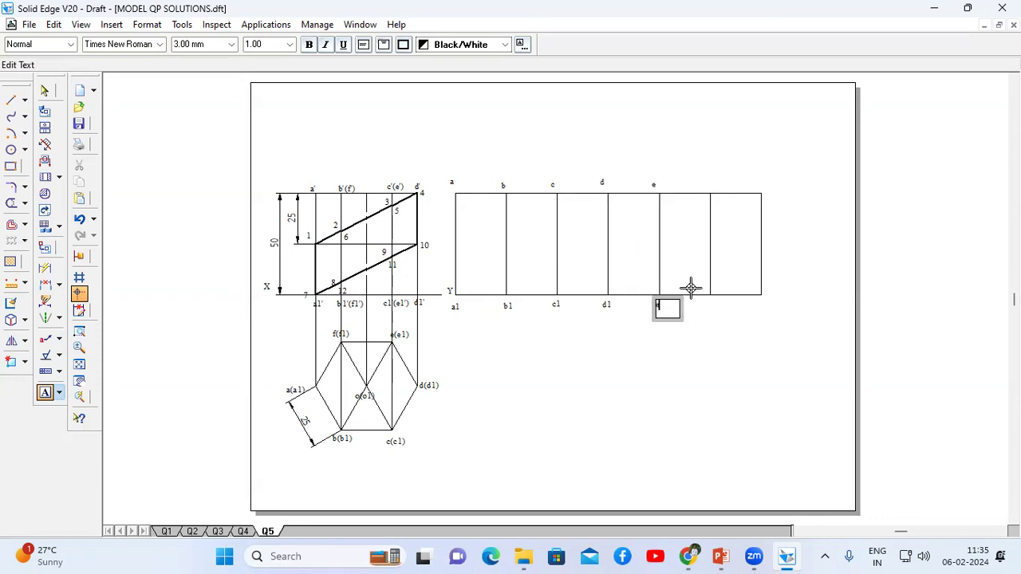
click(712, 185)
click(717, 189)
text(f)
click(724, 318)
click(727, 319)
Step: Label the development's closing vertical edge a above and a1 below
click(754, 178)
click(759, 183)
text(a)
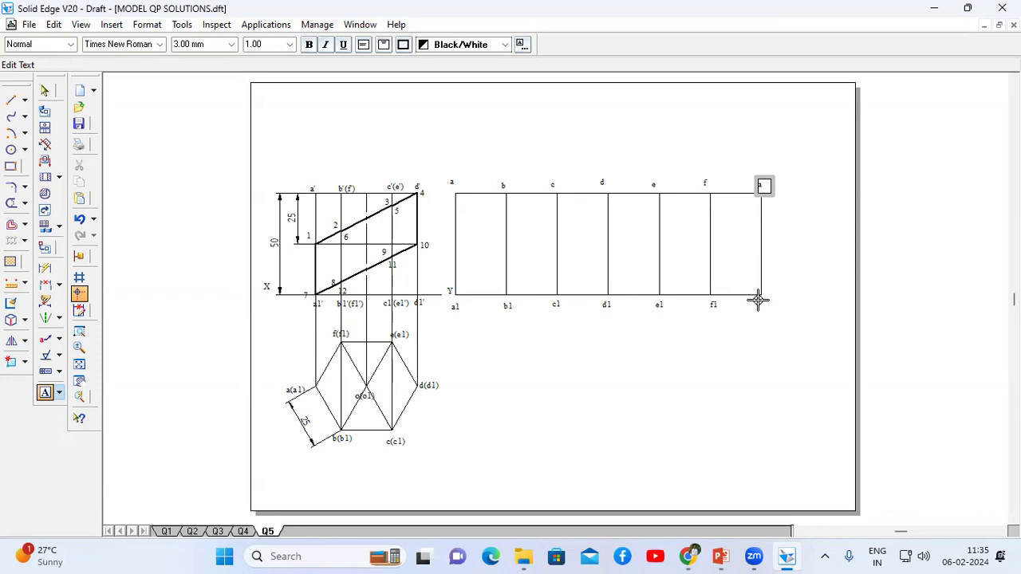
click(758, 300)
drag(758, 301, 786, 320)
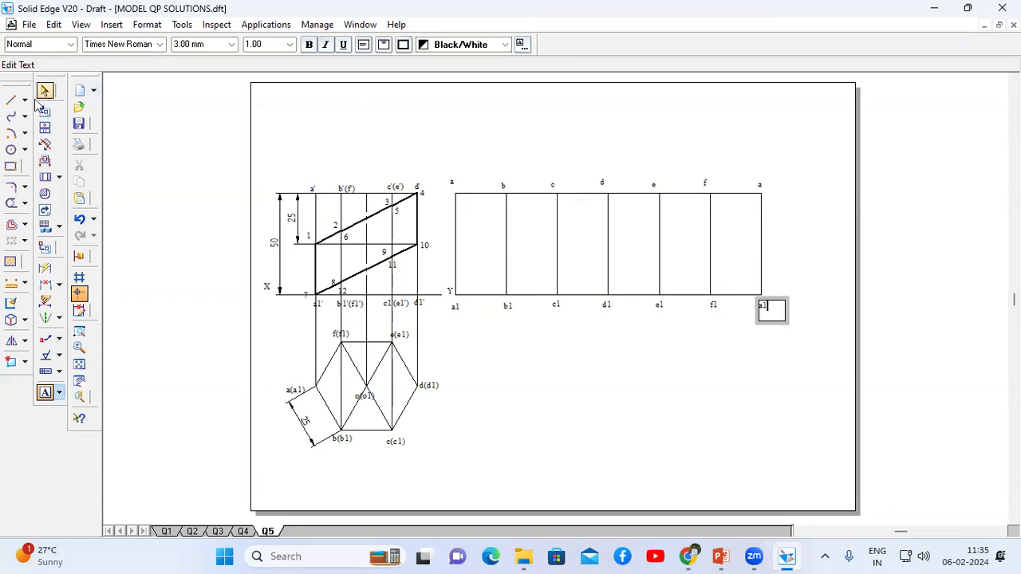
Step: Project point 1 horizontally to the development's closing edge as a thin line and label it 1 at the first edge
click(11, 99)
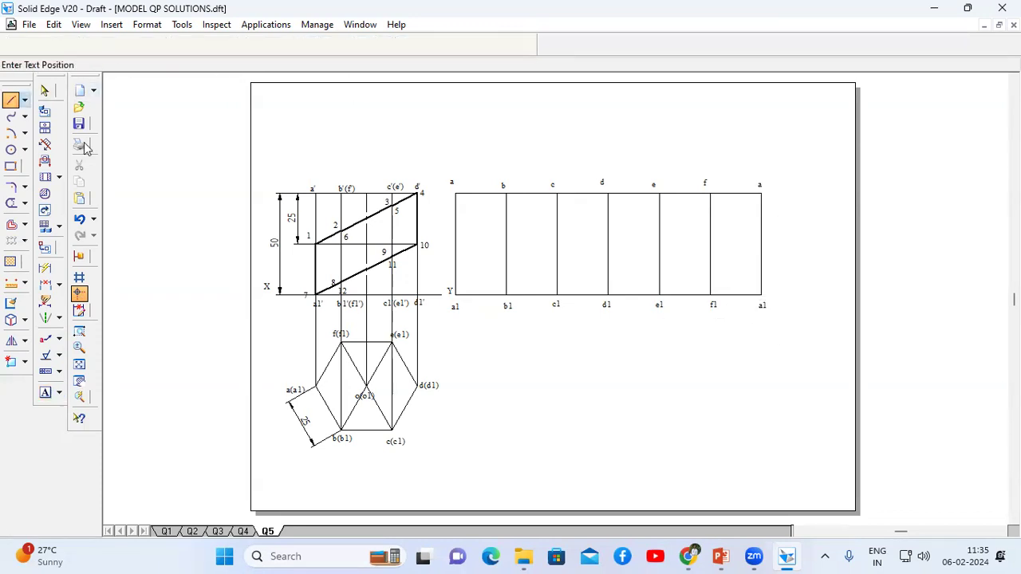
click(316, 244)
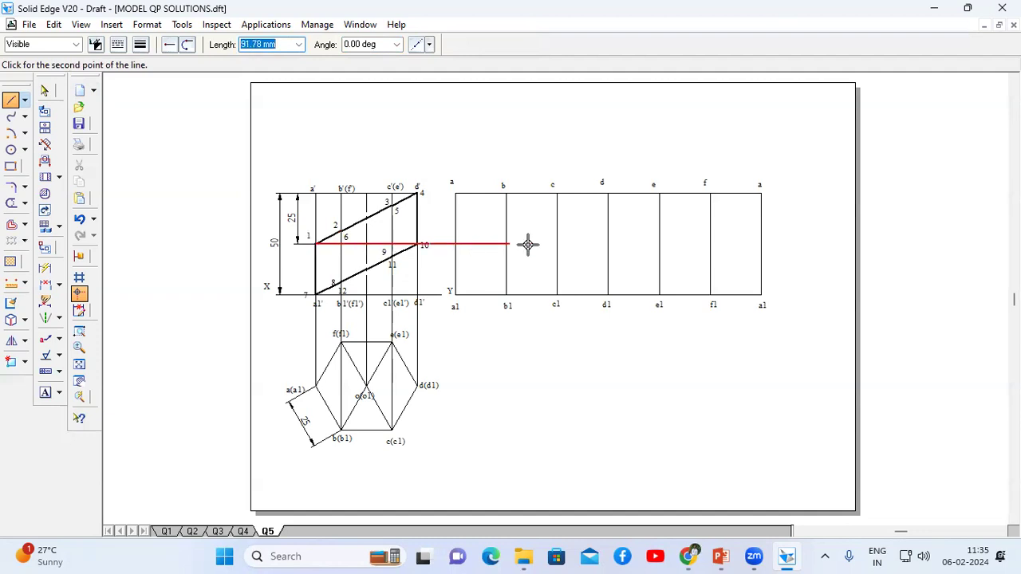
click(761, 243)
click(44, 90)
click(481, 244)
click(118, 45)
click(140, 44)
click(154, 63)
click(55, 395)
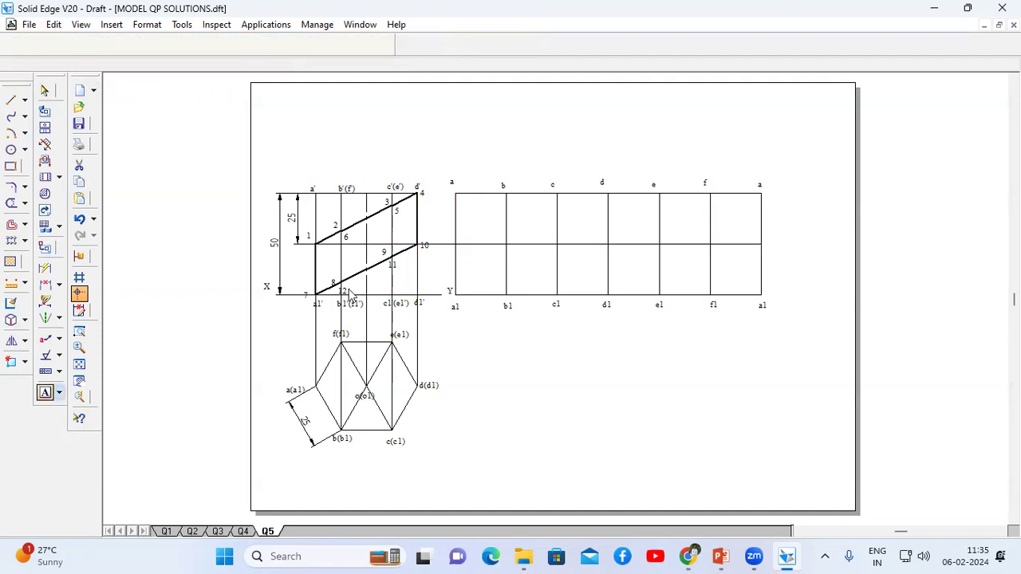
click(452, 249)
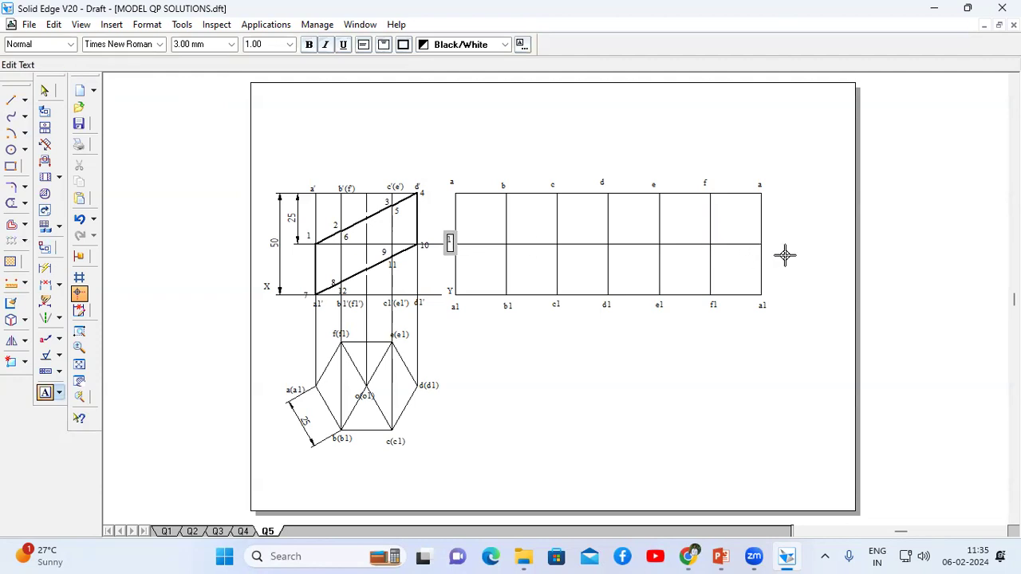
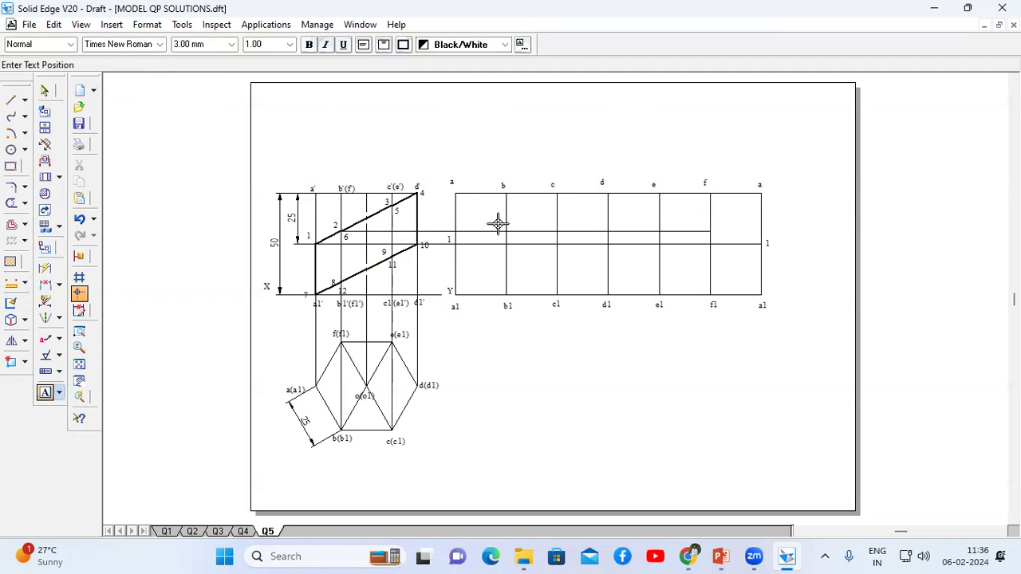
Step: Label the intersections of point 2's projection line with edges b and f as 2
click(502, 231)
text(2)
key(Escape)
click(716, 230)
text(2)
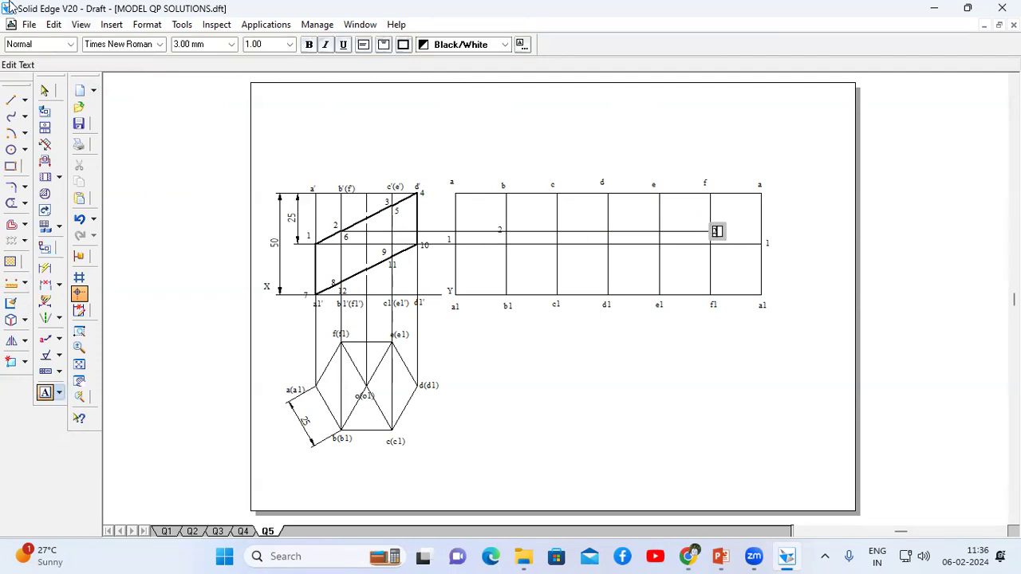
Step: Project point 3 horizontally from the front view across to edge e of the development
click(10, 100)
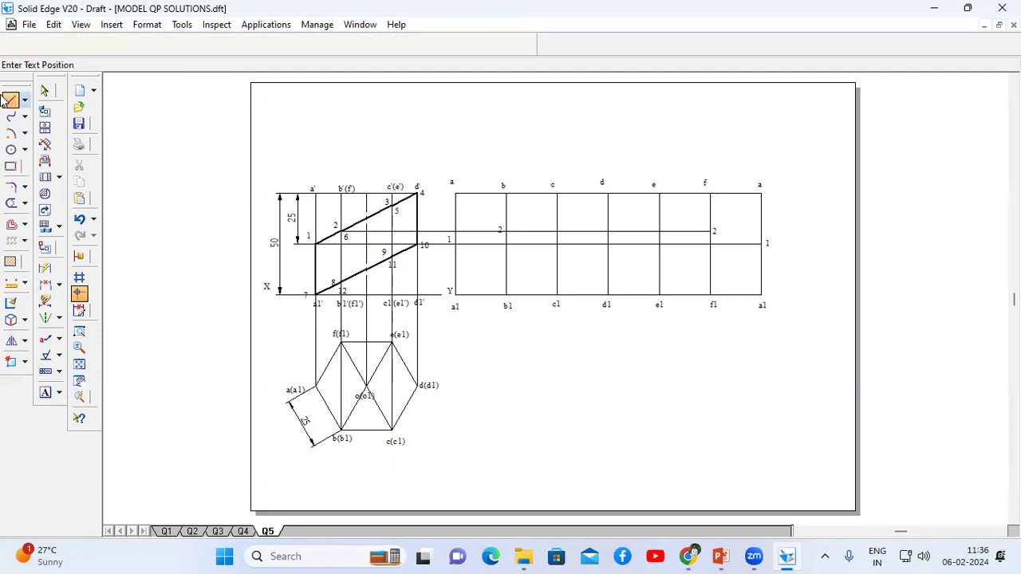
click(390, 206)
click(659, 206)
right_click(675, 211)
Step: Label the intersections of point 3's projection line with edges c and e as 3
click(45, 392)
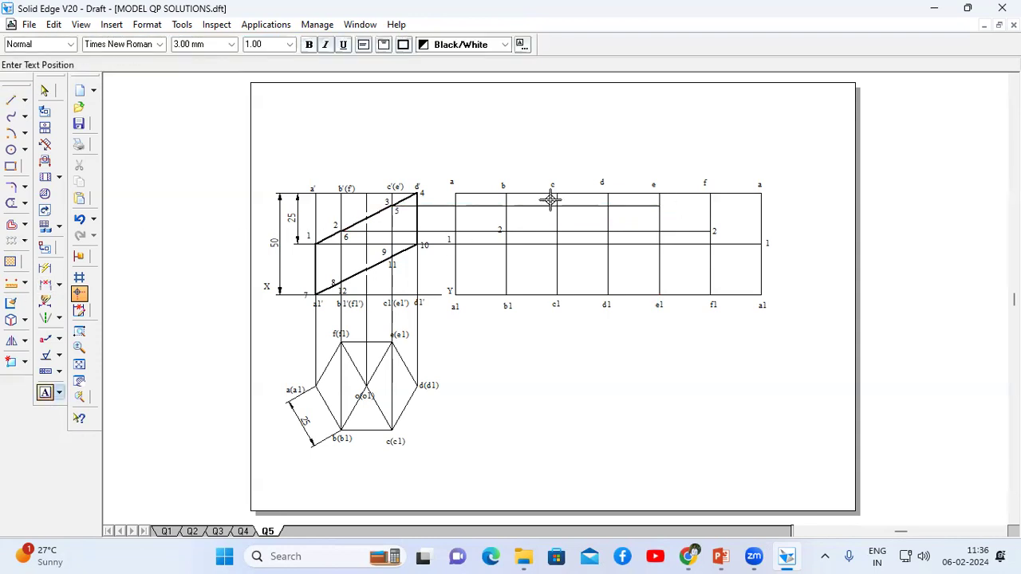
click(551, 208)
text(3)
click(668, 209)
text(3)
click(11, 100)
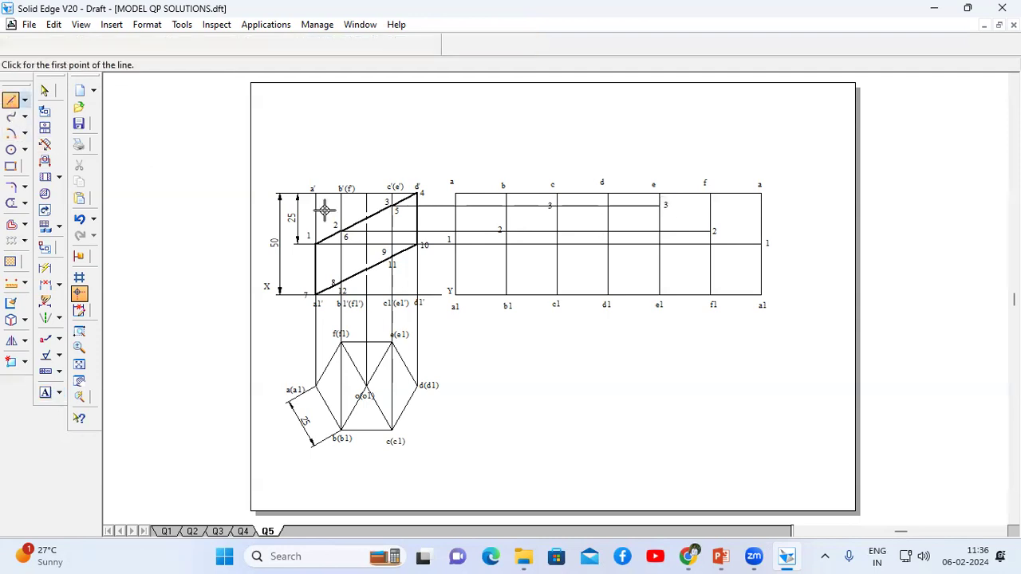
click(416, 205)
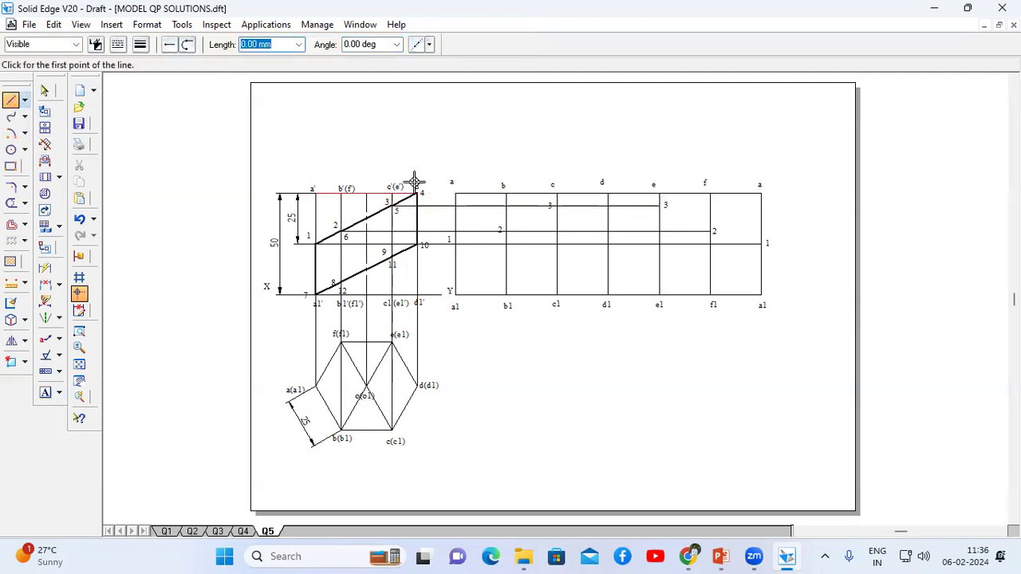
click(608, 206)
Step: Label the upper end of the development's edge d as point 4
click(45, 393)
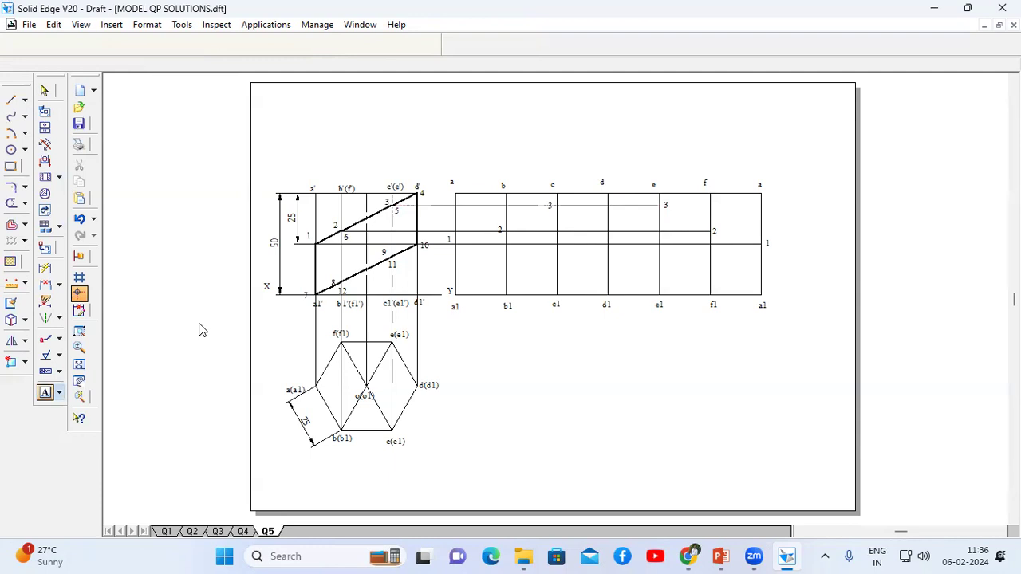
click(611, 189)
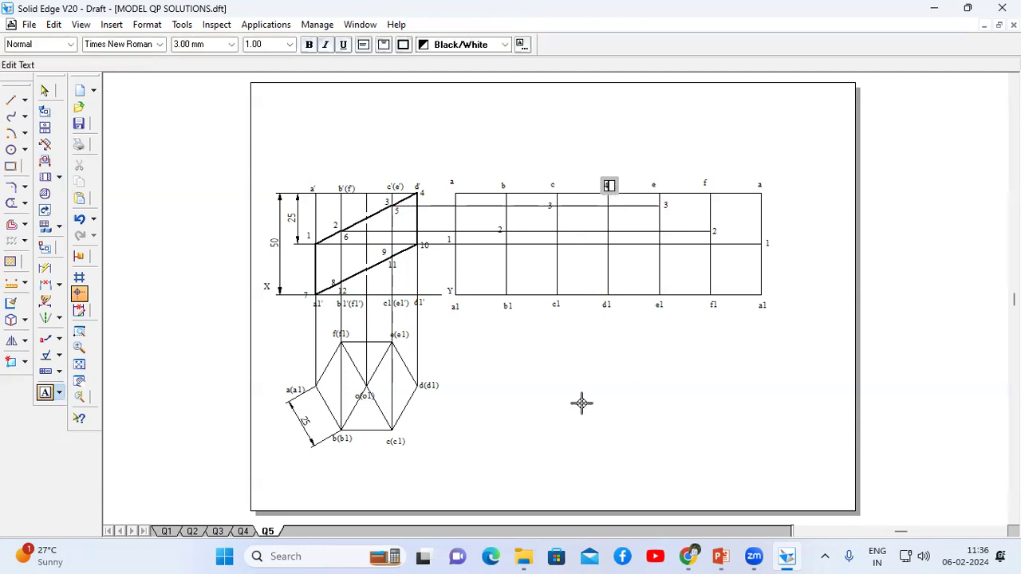
click(10, 101)
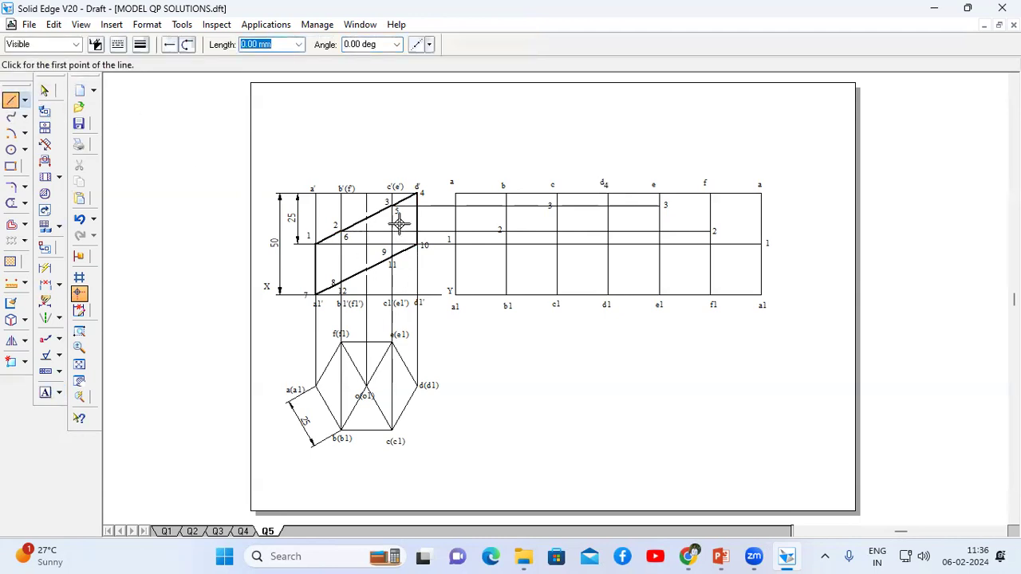
Step: Delete the label 2 beside edge f of the development
click(44, 90)
click(718, 231)
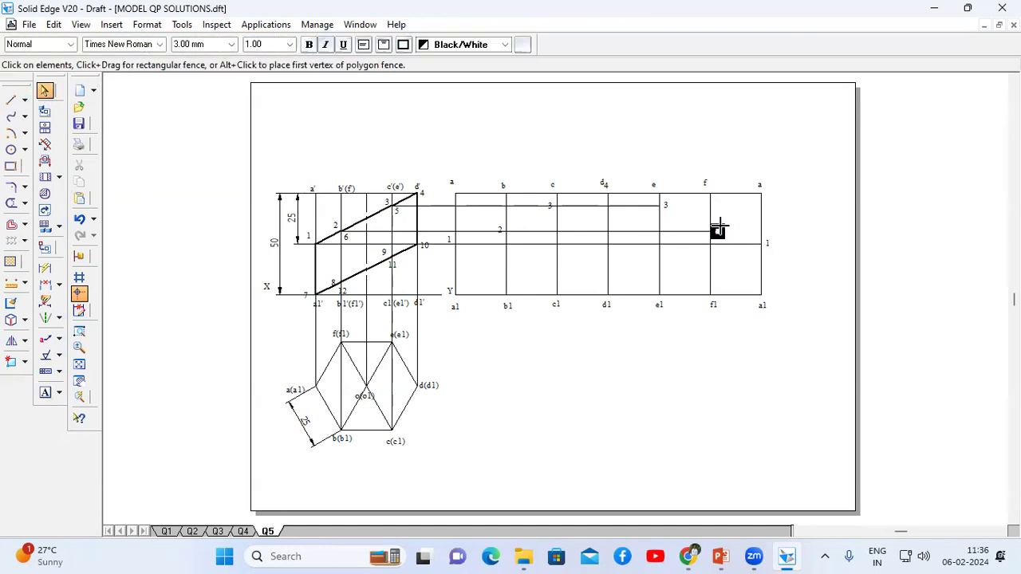
key(Delete)
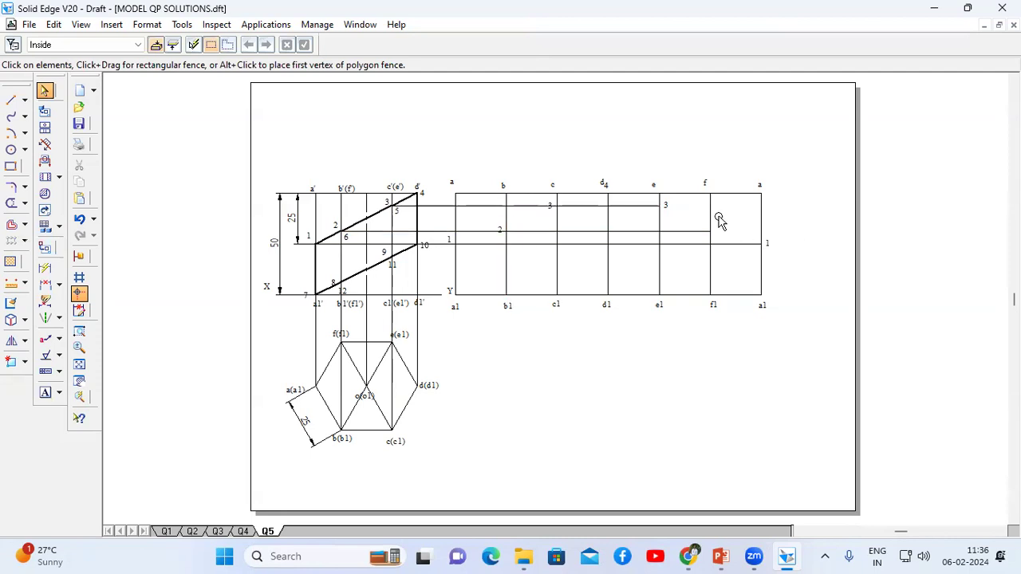
Step: Label point 6 beside edge f of the development and change the label 3 beside edge e to 5
click(46, 392)
click(721, 232)
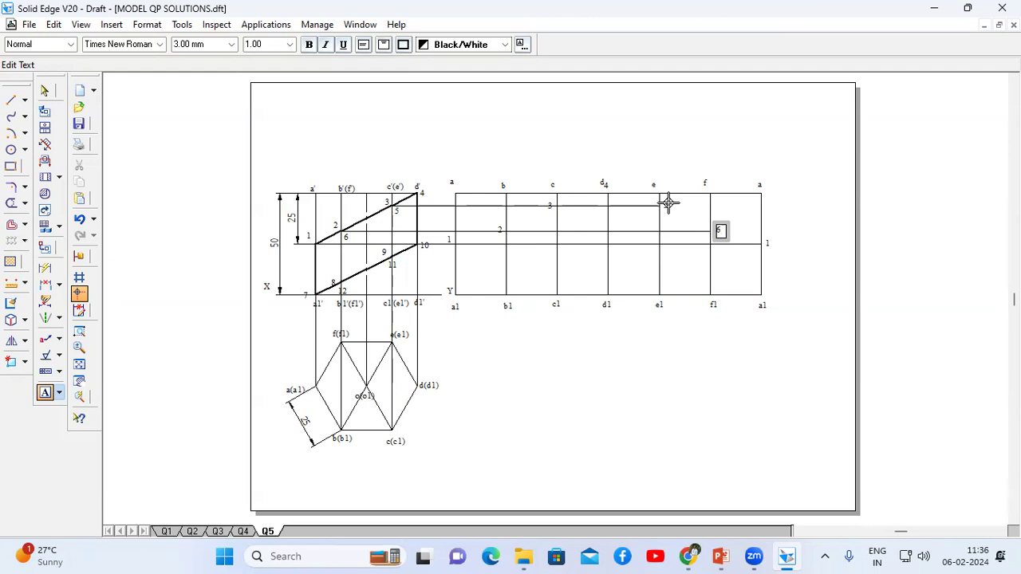
click(45, 90)
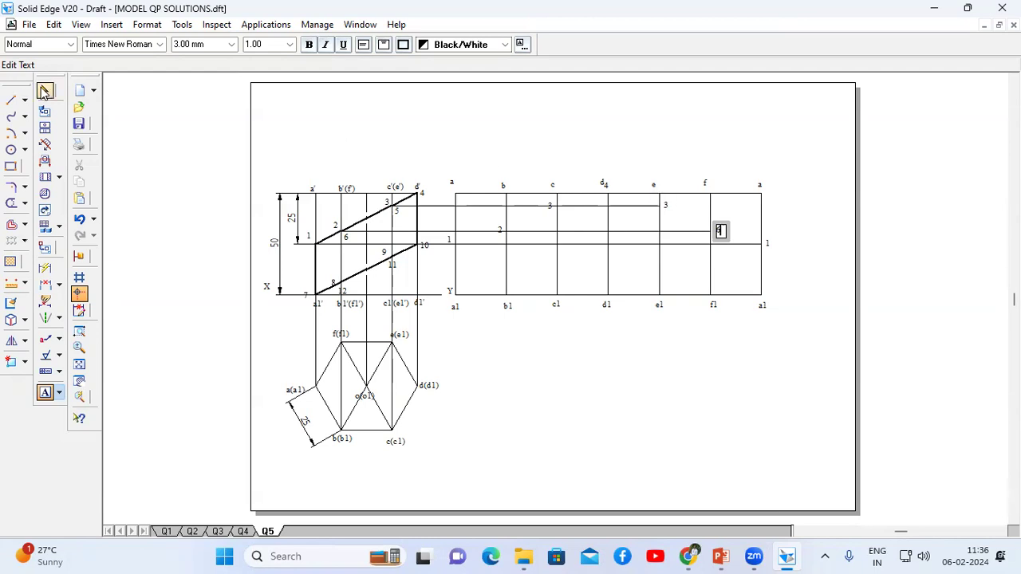
click(667, 206)
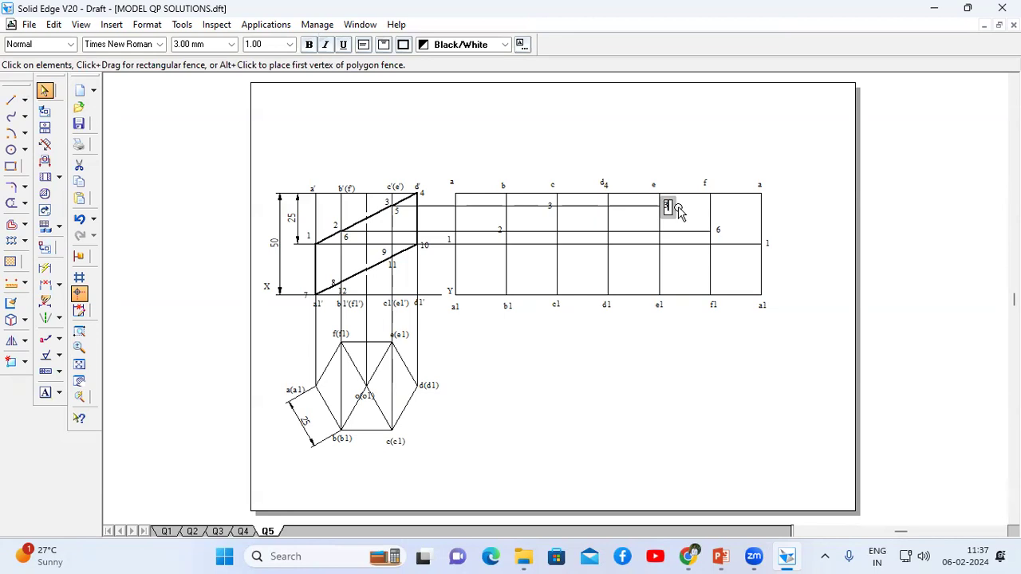
click(743, 355)
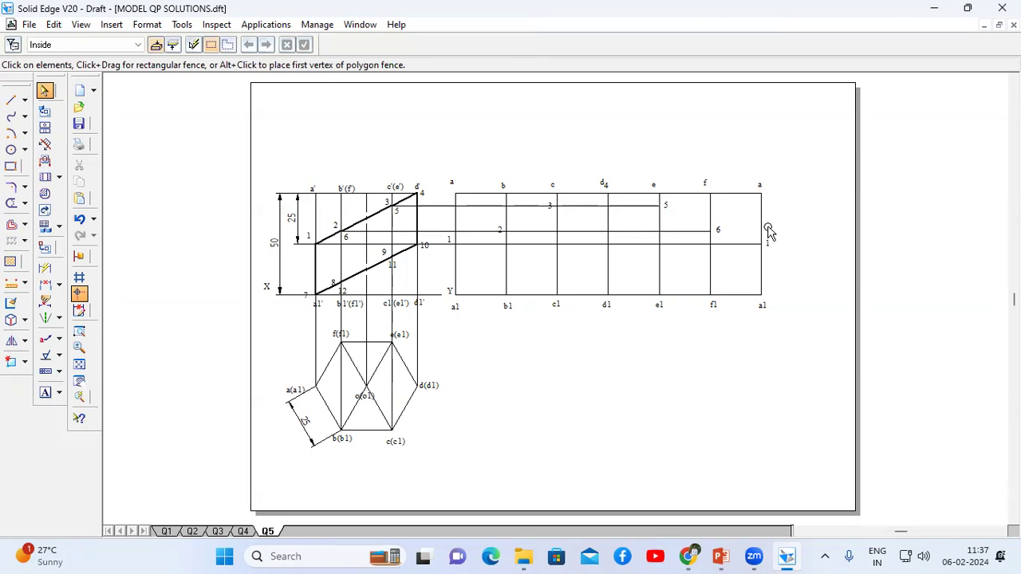
Step: Draw the development's upper cut outline with 0.50 mm lines through points 1, 2, 3, 4, 5, 6 and back to 1
click(11, 100)
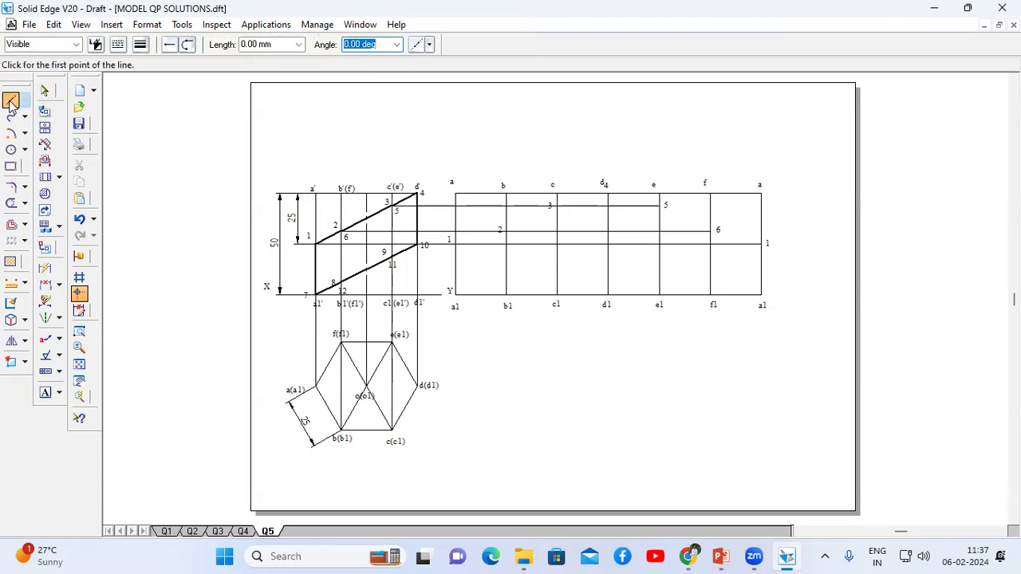
click(139, 44)
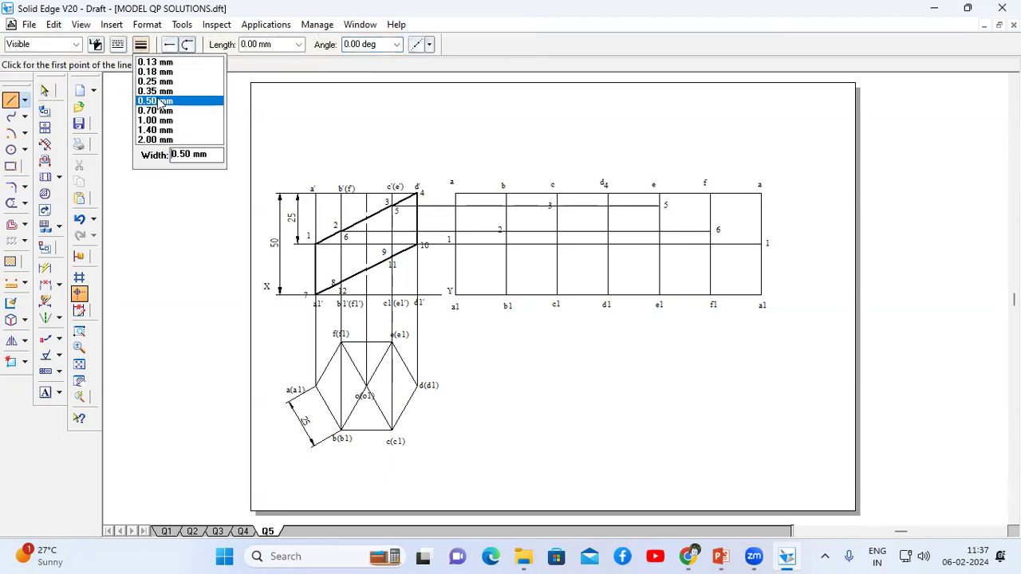
click(171, 101)
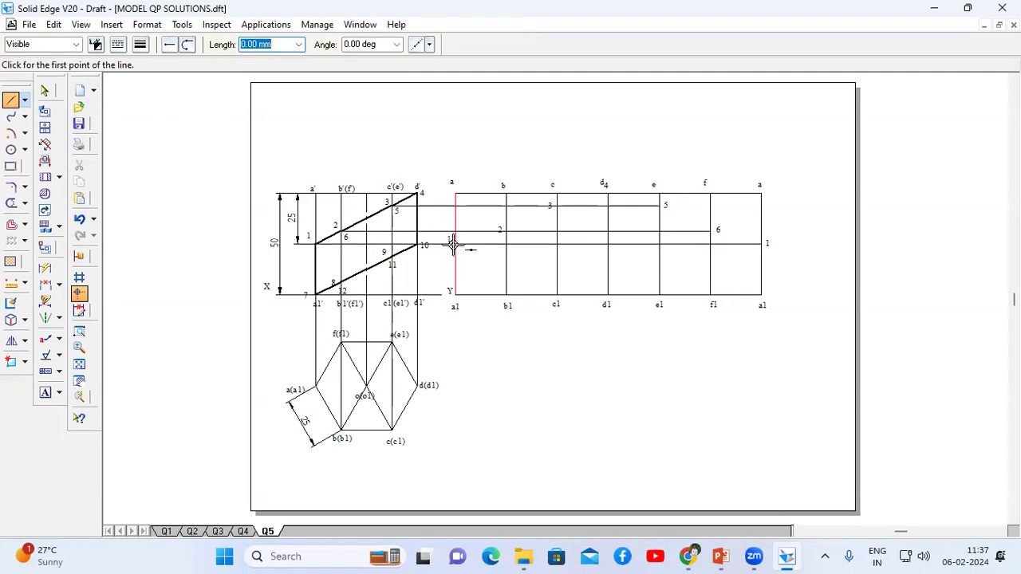
click(455, 244)
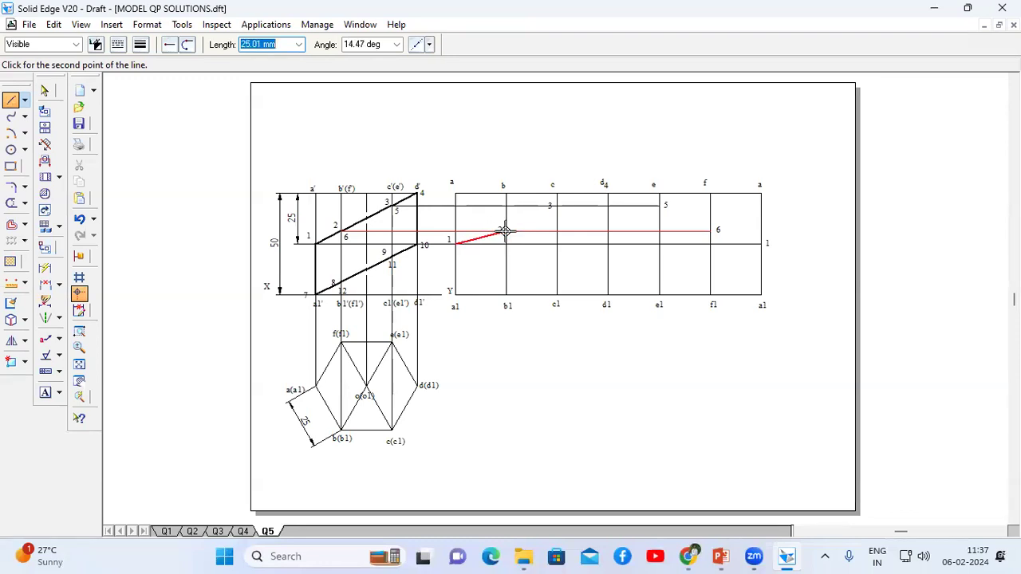
click(506, 231)
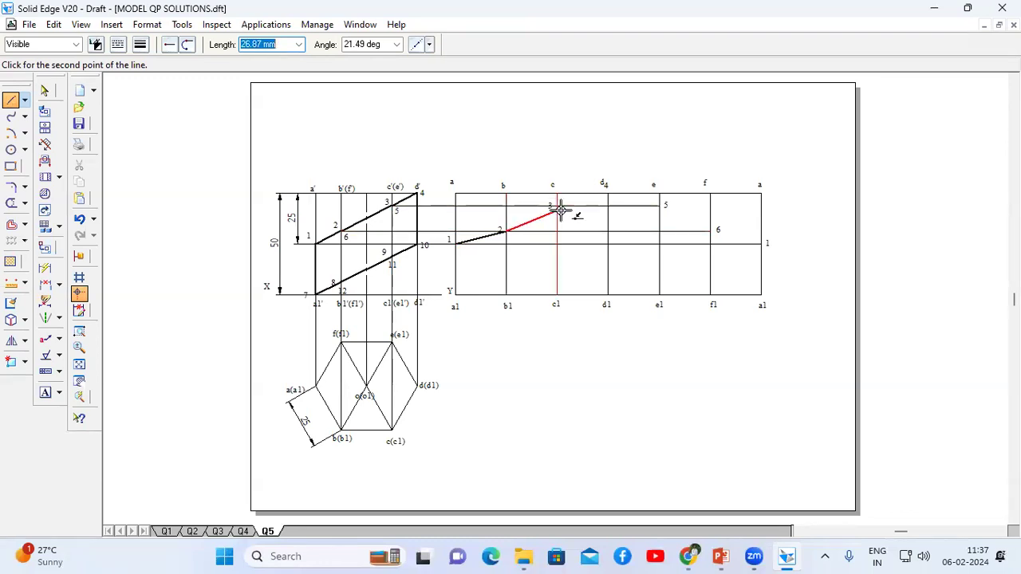
click(557, 205)
click(608, 194)
click(660, 206)
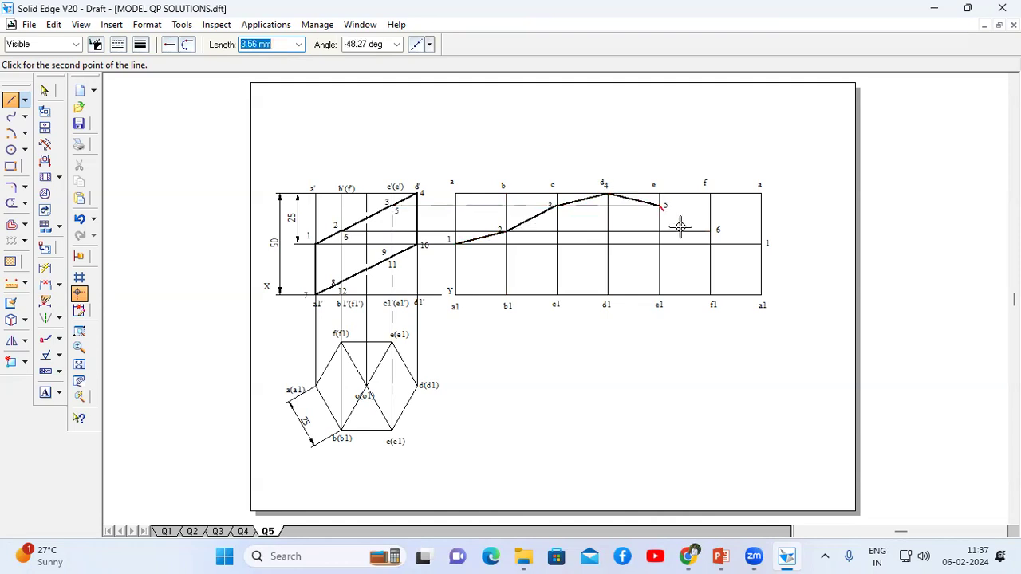
click(711, 231)
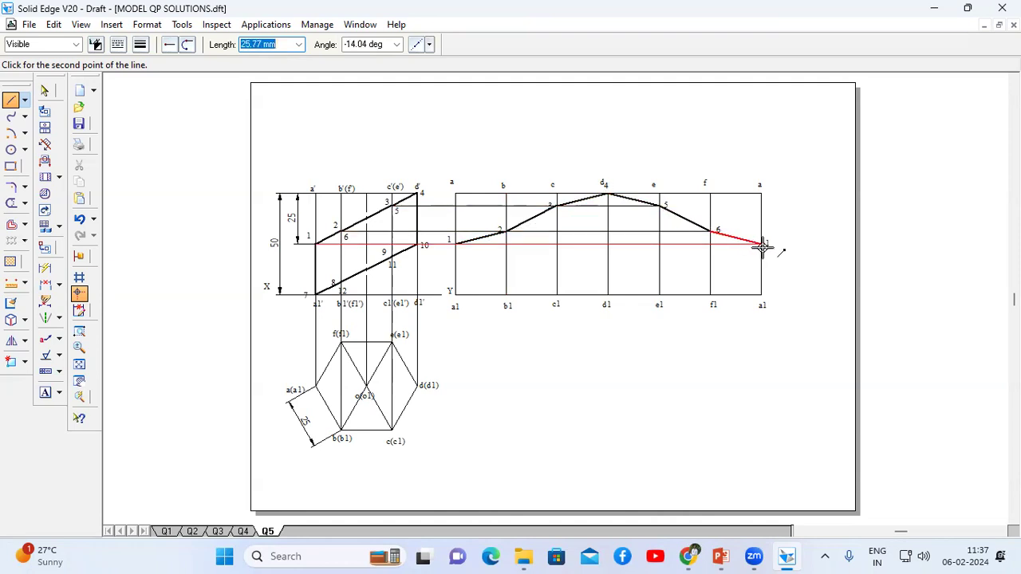
click(762, 244)
key(Escape)
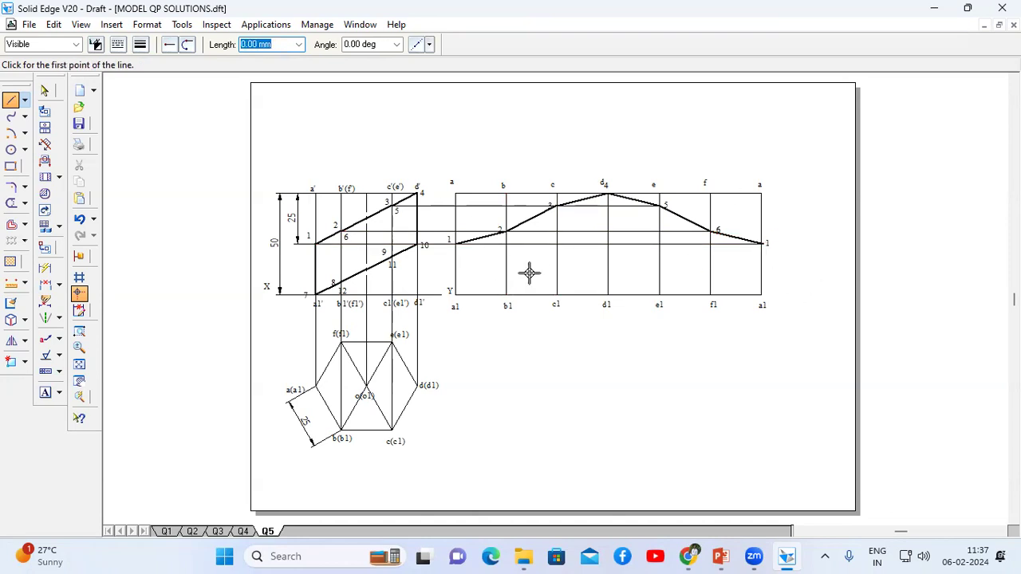
Step: Set the line width to 0.13 mm and label the lower end of the development's first edge a as 7
click(10, 100)
click(141, 45)
click(156, 63)
click(45, 392)
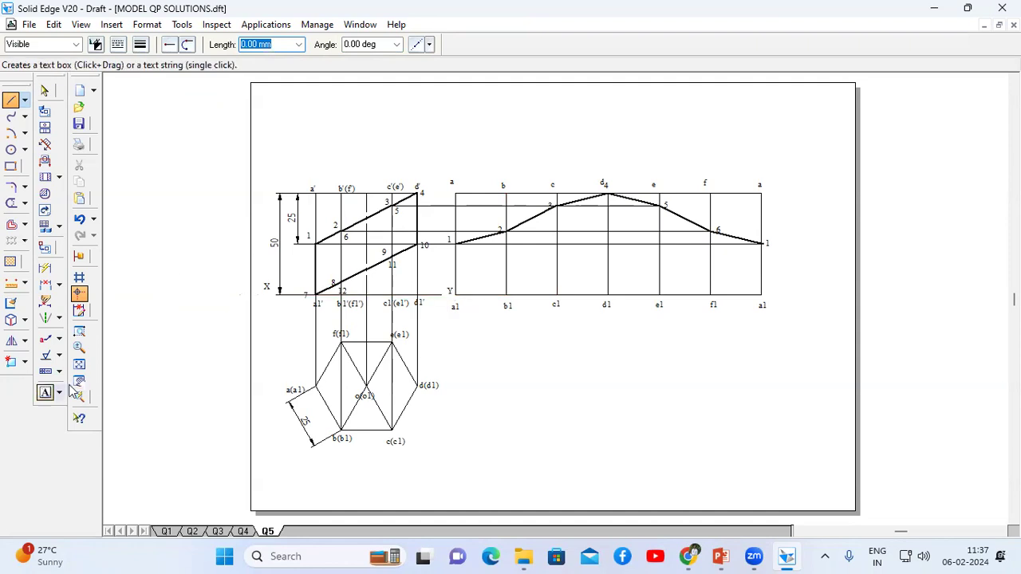
click(467, 312)
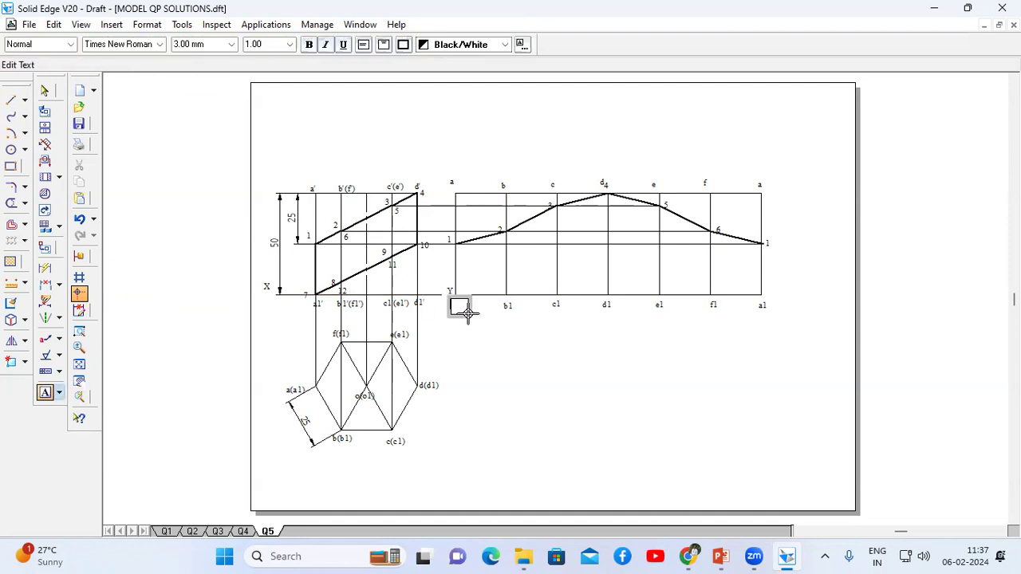
key(Escape)
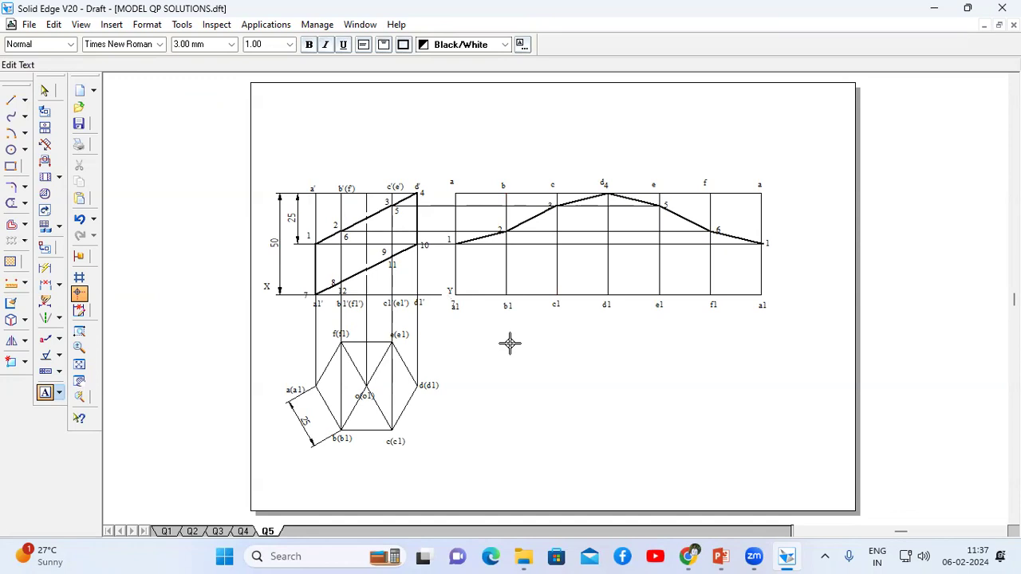
Step: Project point 8 horizontally from the front view across to edge f of the development
click(11, 99)
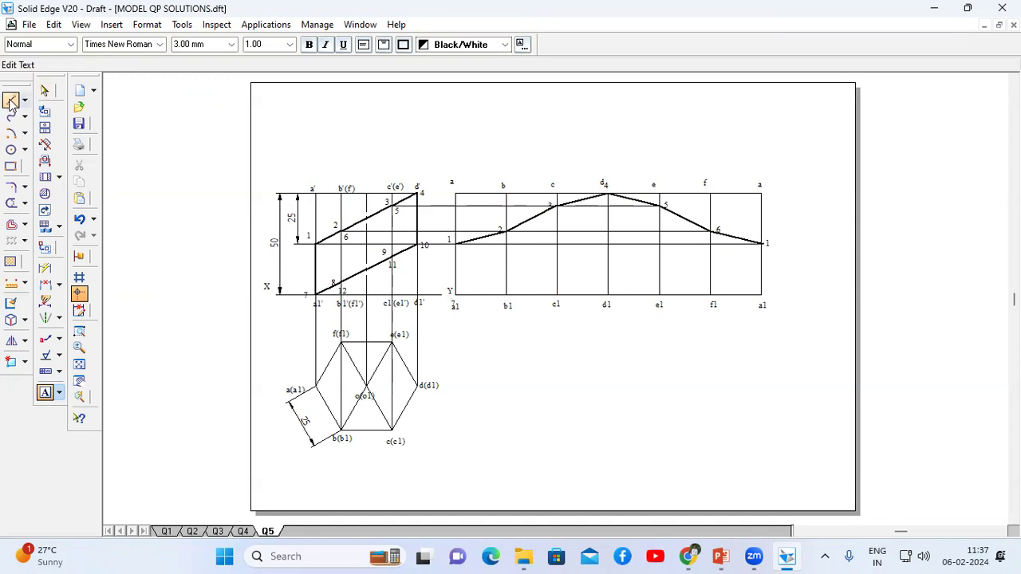
click(340, 282)
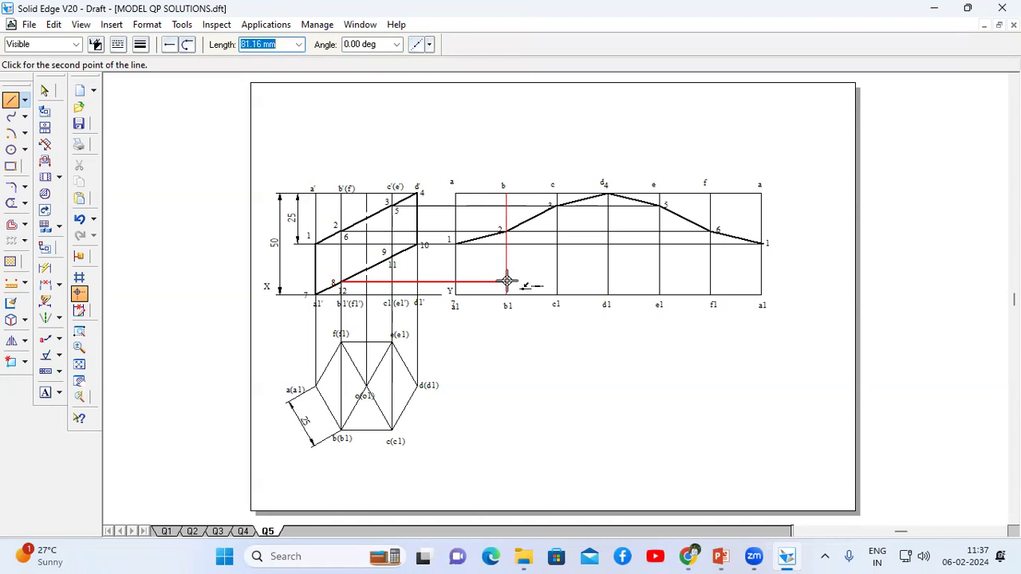
click(508, 282)
click(710, 281)
key(Escape)
Step: Label the intersections of point 8's projection line with edges b and f as 8 and 12
click(45, 392)
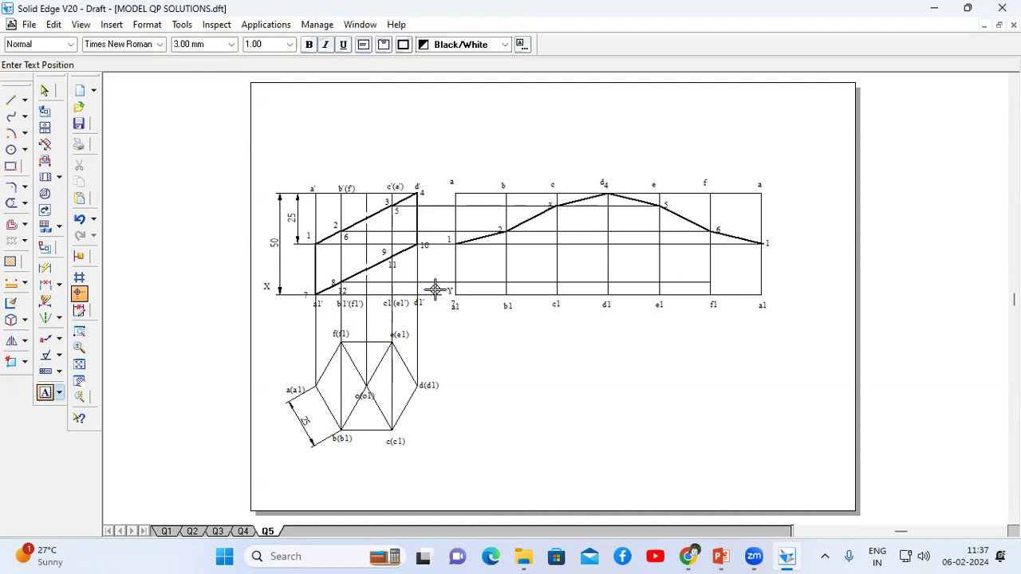
click(501, 282)
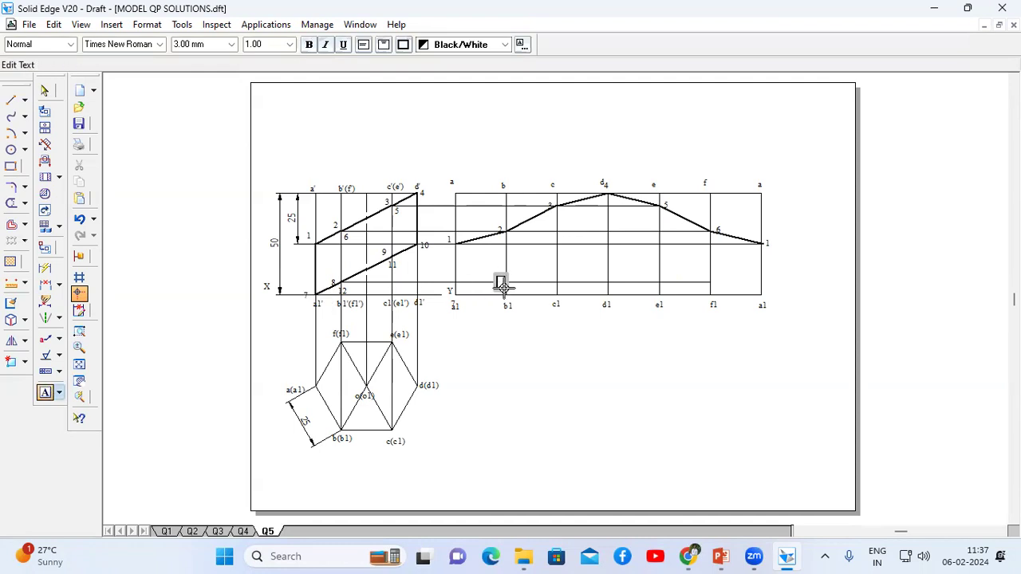
text(8)
click(719, 284)
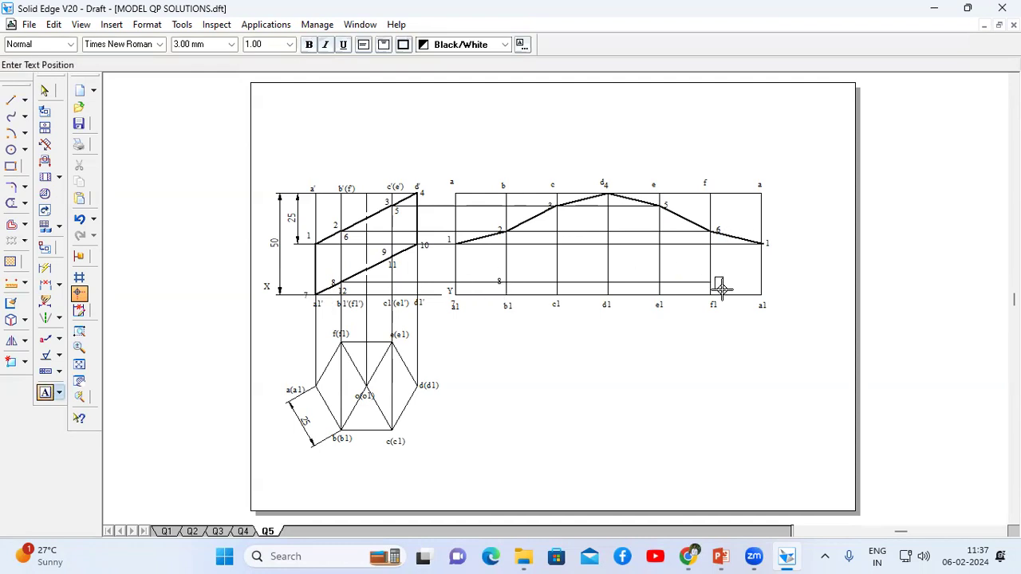
text(1)
key(Return)
text(2)
click(729, 343)
click(729, 345)
click(45, 90)
click(718, 285)
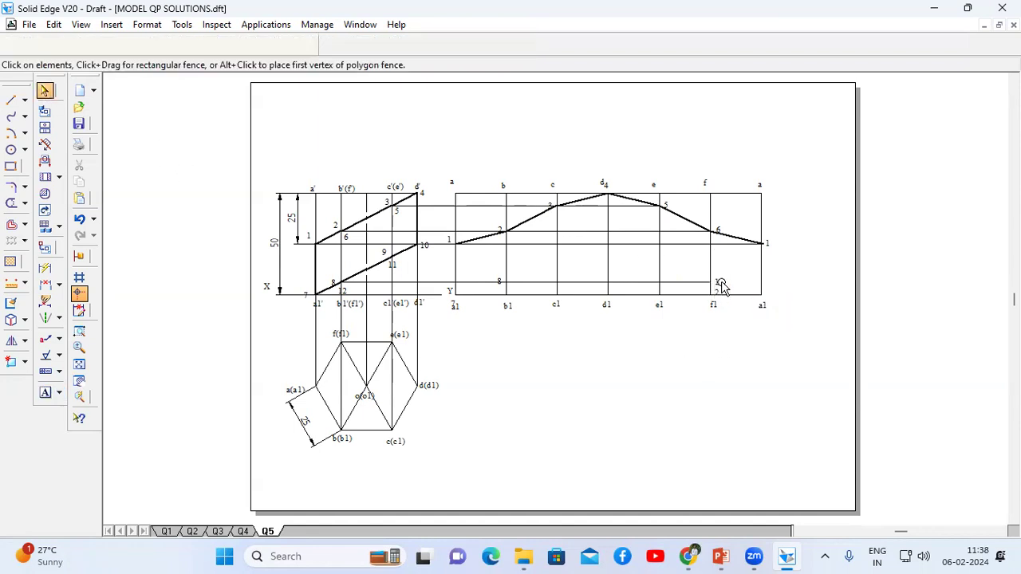
Step: Project point 9 horizontally from the front view across to edge e of the development
click(11, 100)
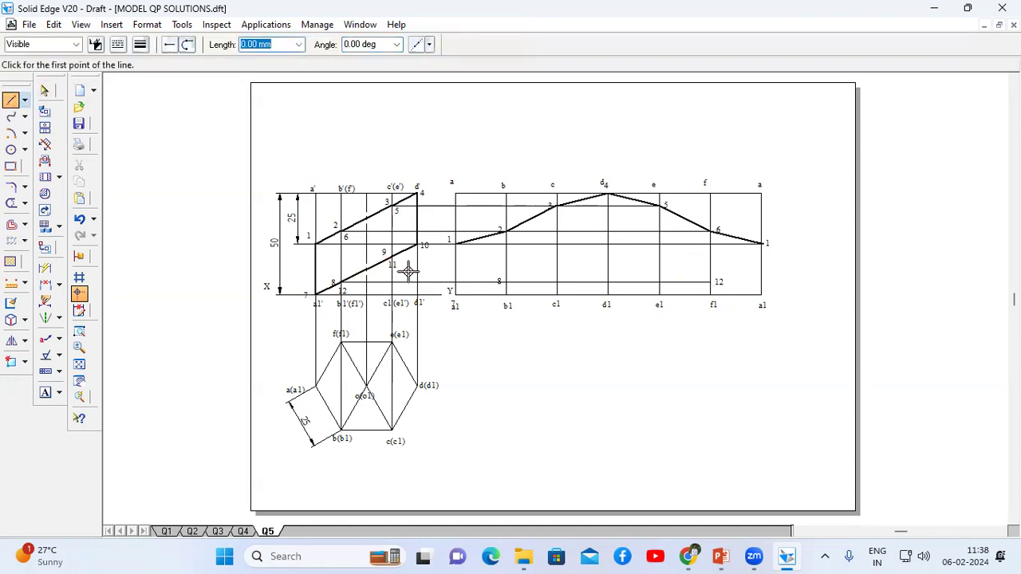
click(12, 101)
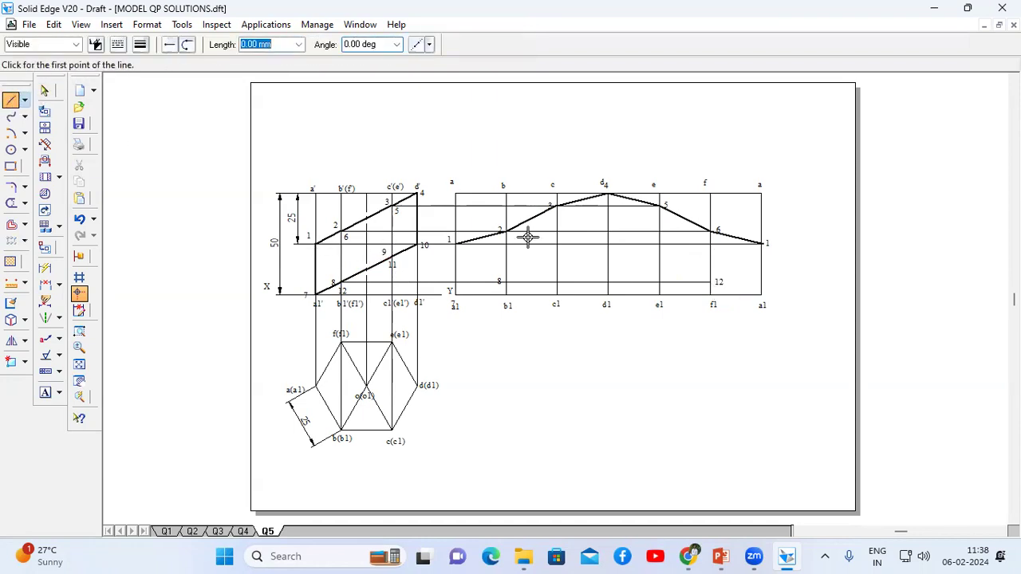
click(391, 256)
click(659, 257)
right_click(695, 258)
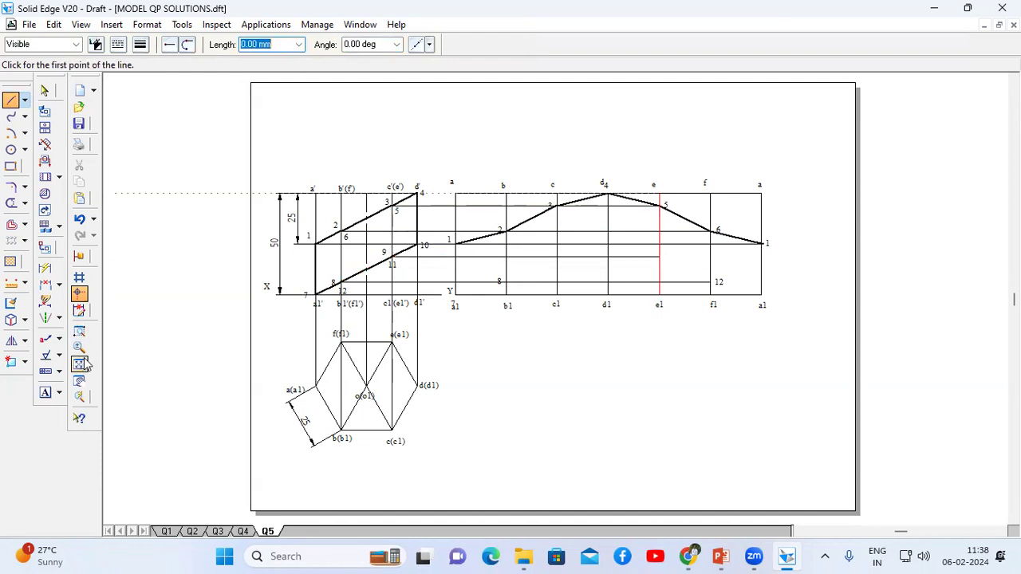
Step: Label the lower cut points on the development's edges c, e and d as 9, 11 and 10
click(45, 392)
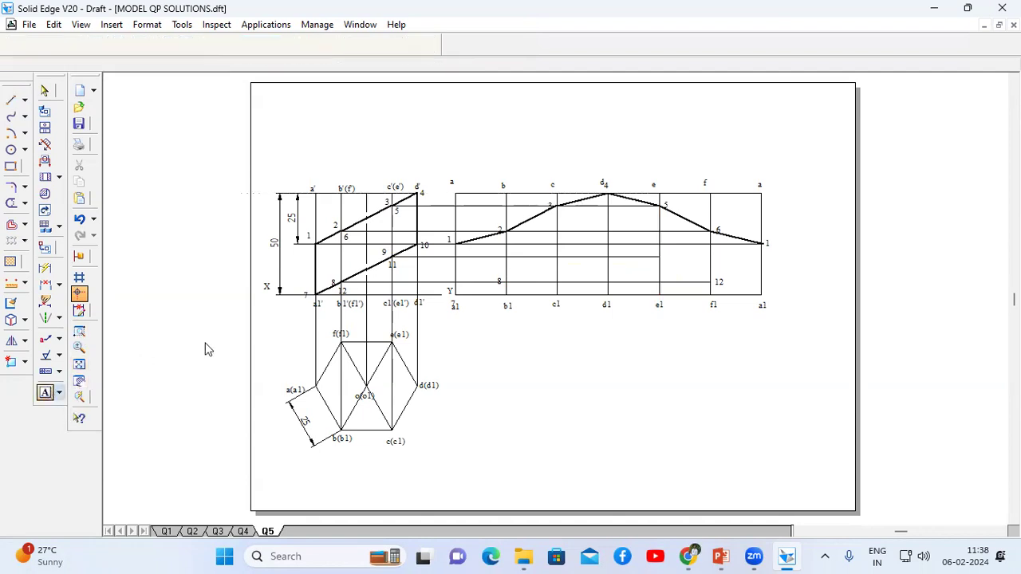
click(558, 264)
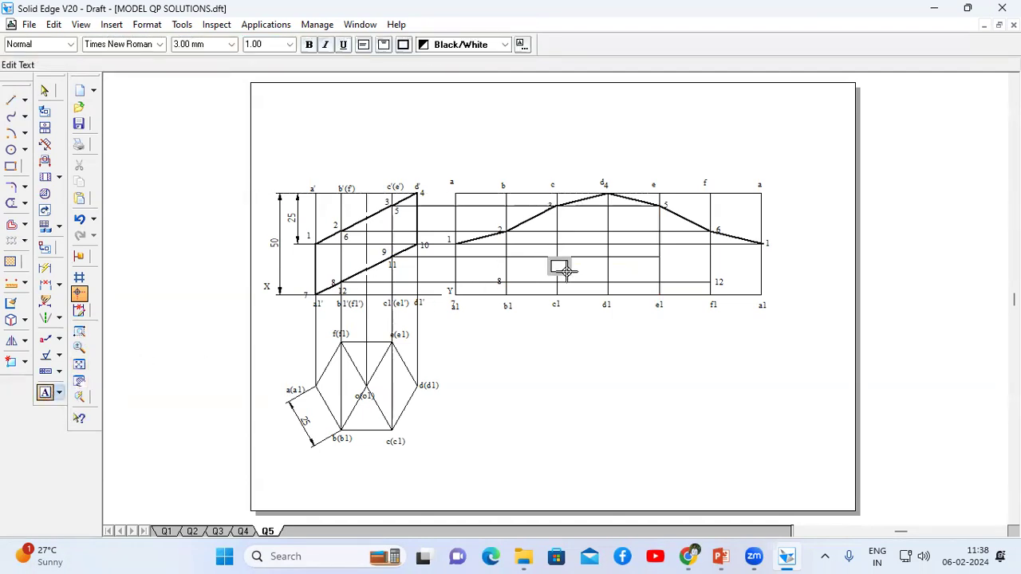
click(664, 254)
click(674, 266)
click(613, 358)
click(600, 237)
drag(599, 237, 616, 248)
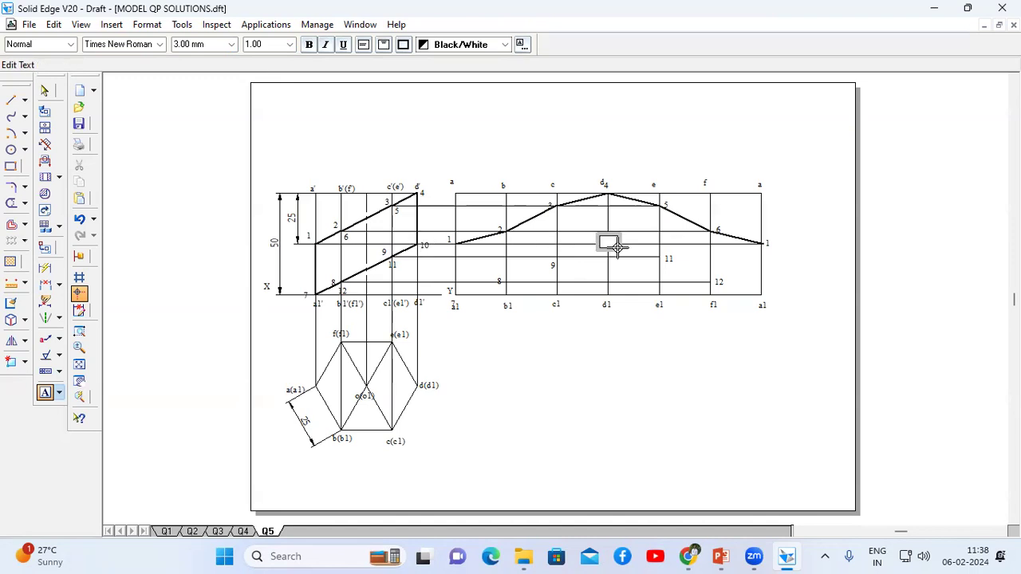
click(643, 360)
click(643, 363)
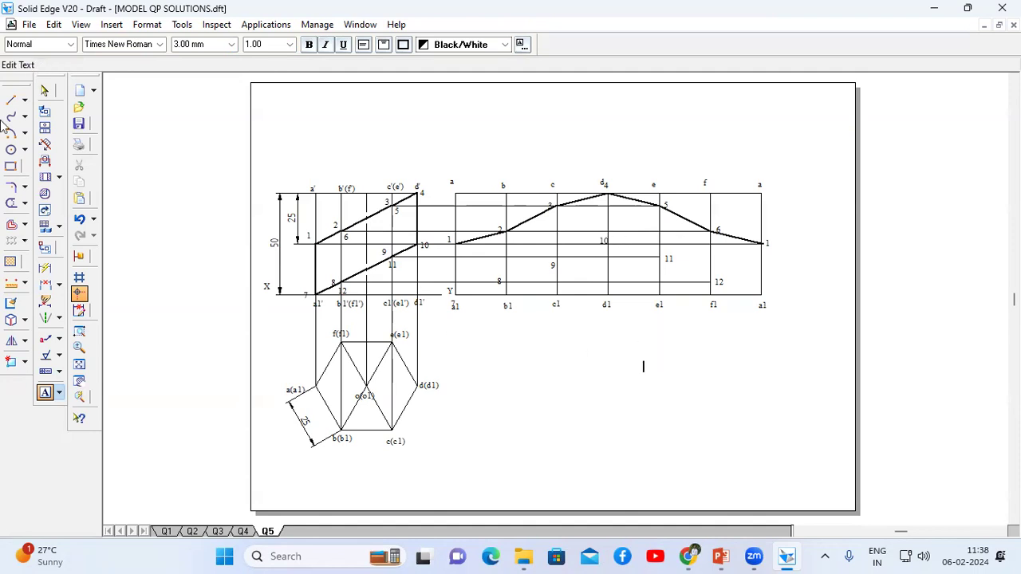
Step: Draw the development's lower cut outline with 0.50 mm lines from point 7 through 8, 9, 10, 11 and 12 to the last a1
click(12, 100)
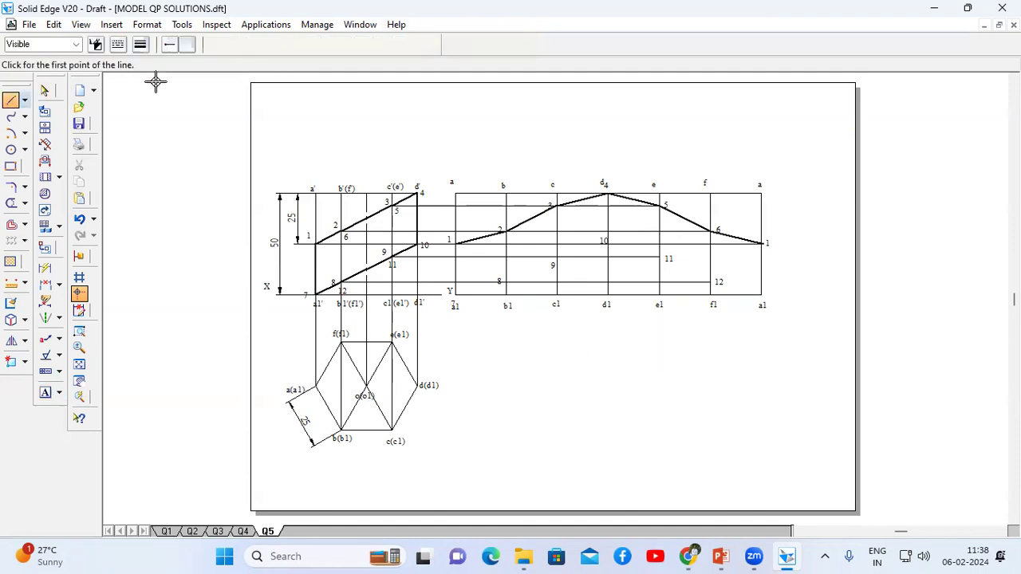
click(141, 44)
click(158, 101)
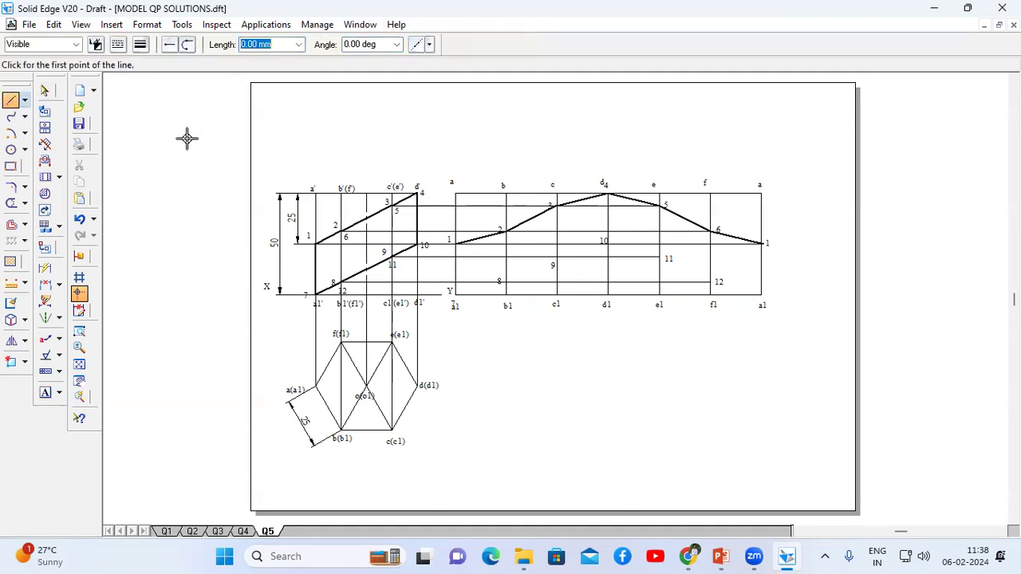
click(453, 294)
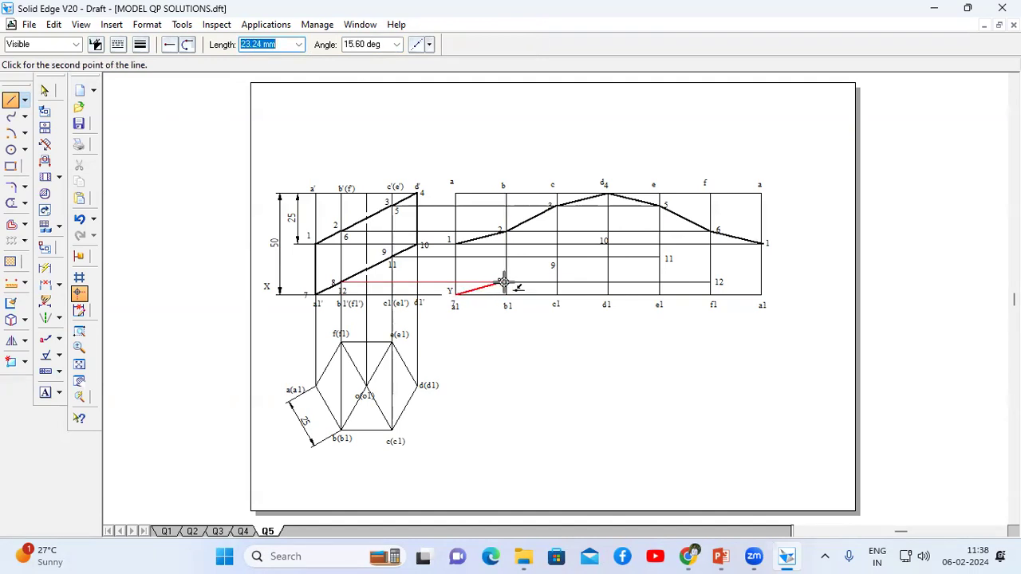
click(505, 283)
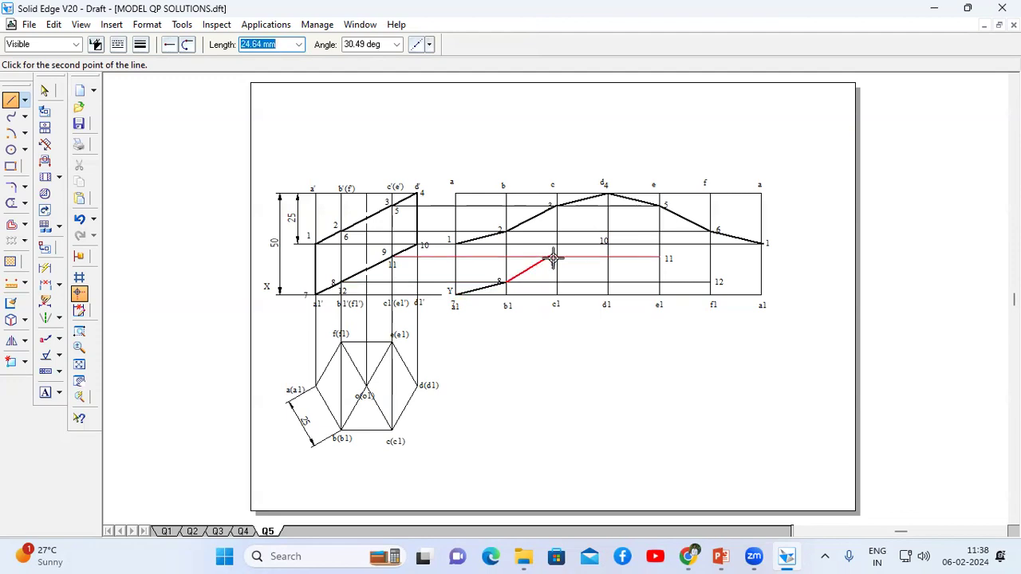
click(556, 259)
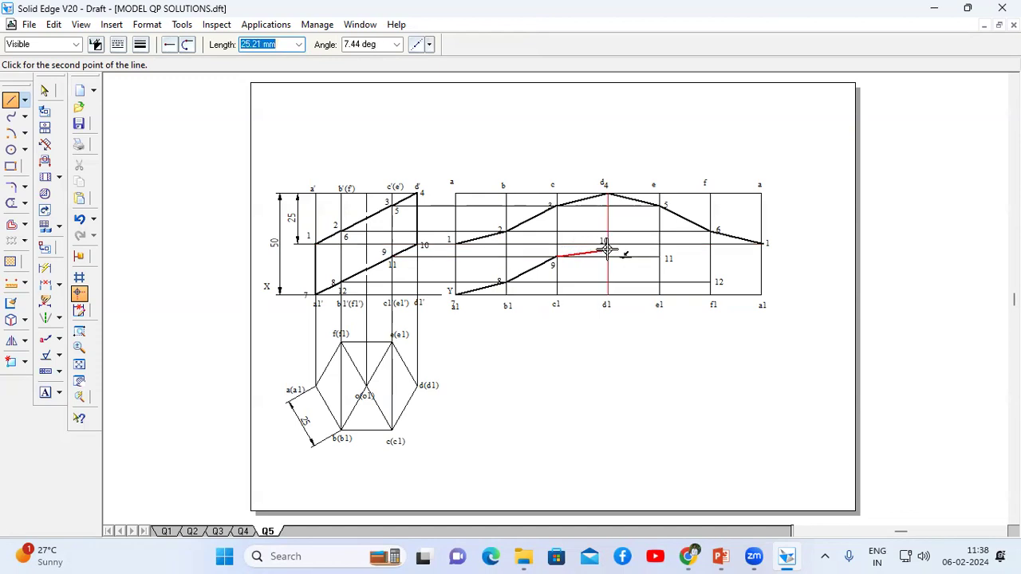
click(608, 244)
click(659, 257)
click(710, 282)
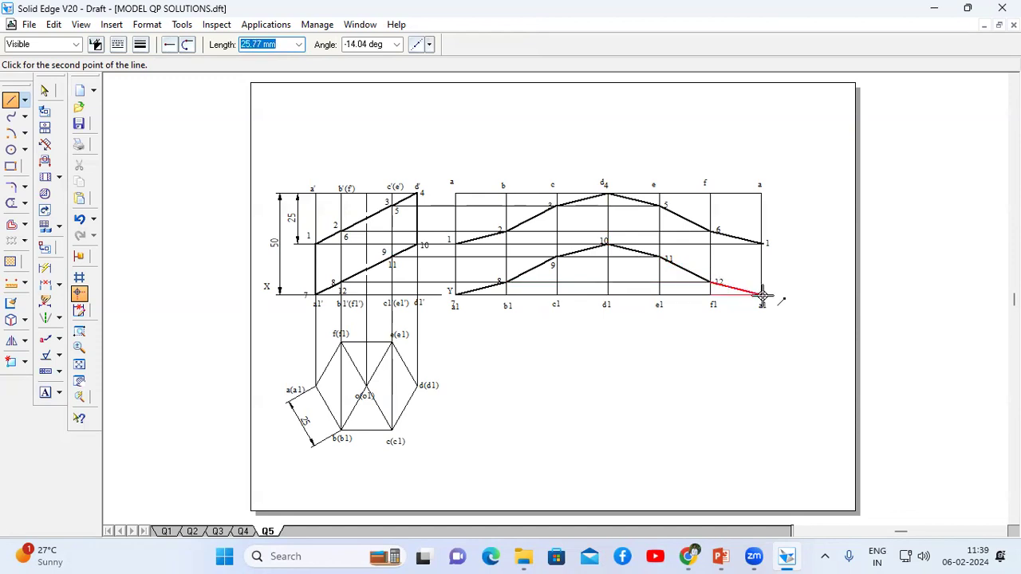
click(762, 295)
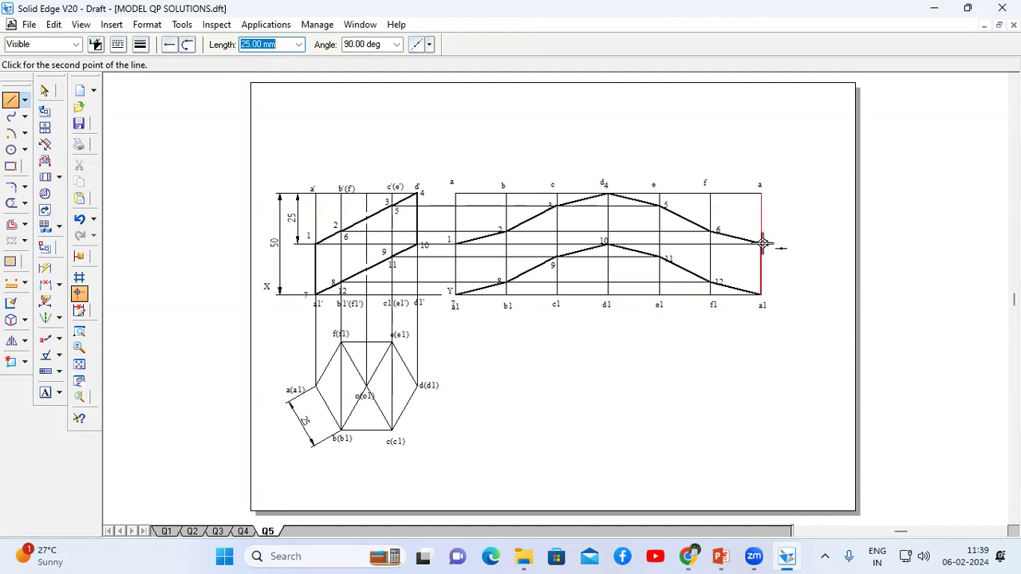
Step: Draw vertical visible lines on the development along the last a edge from a1 to 1, and between points 7–1, 8–2 and 9–3
right_click(787, 258)
click(455, 296)
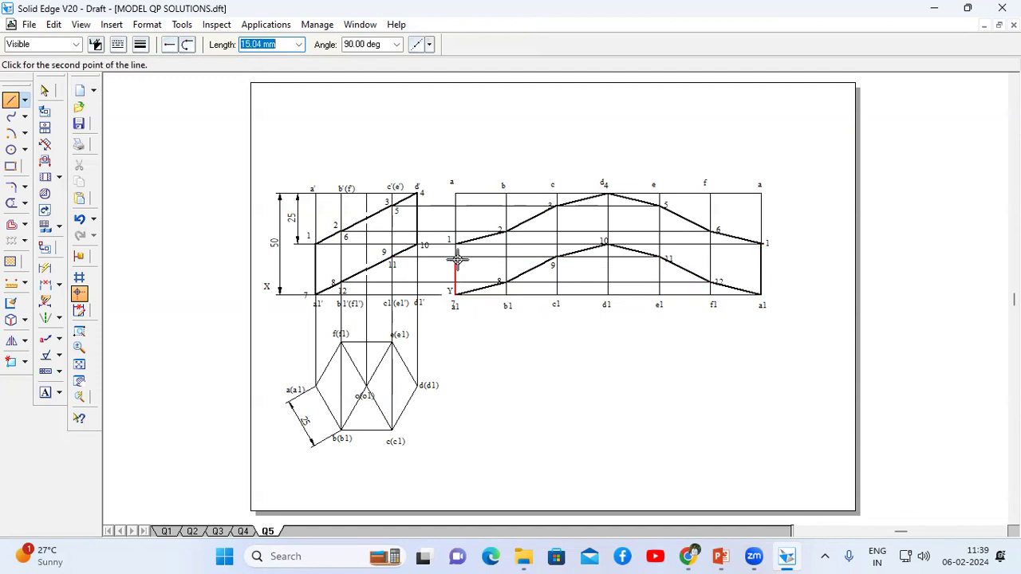
click(455, 243)
right_click(526, 254)
click(504, 282)
click(504, 231)
right_click(556, 254)
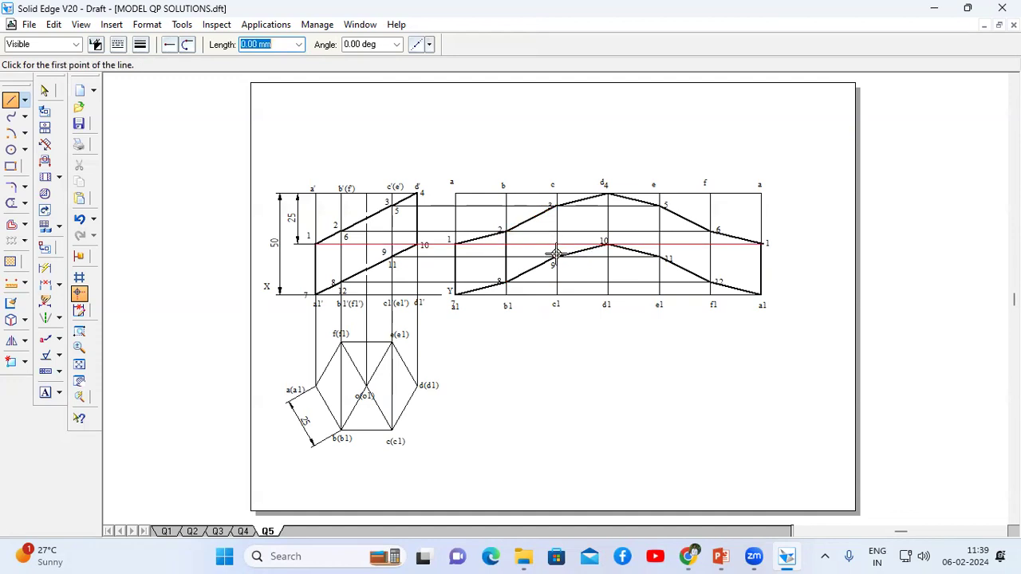
click(556, 257)
click(556, 206)
right_click(602, 248)
Step: Outline the retained parts of edges d, e and f with visible lines joining points 10–4, 11–5 and 12–6
click(606, 244)
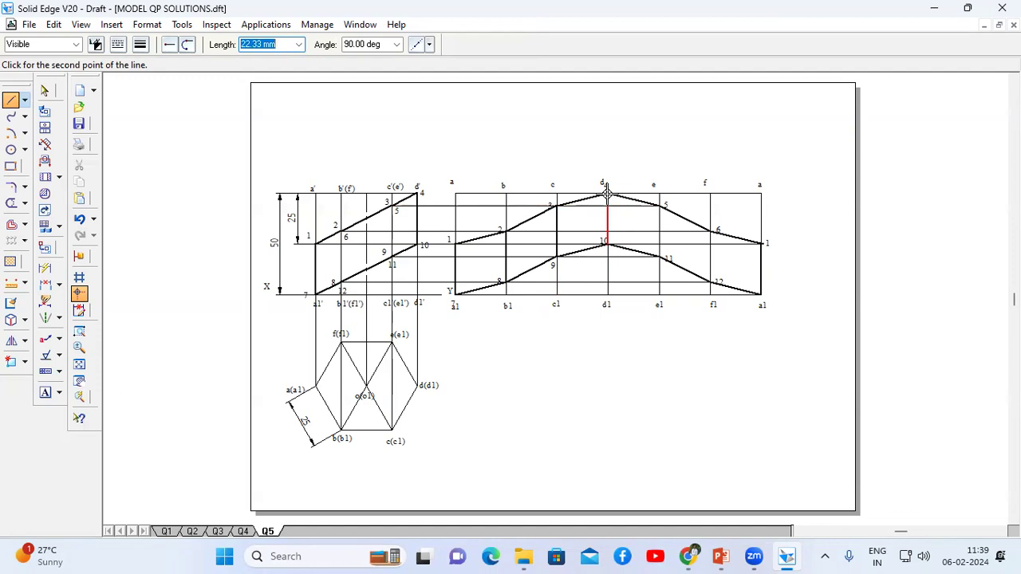
click(608, 194)
right_click(630, 173)
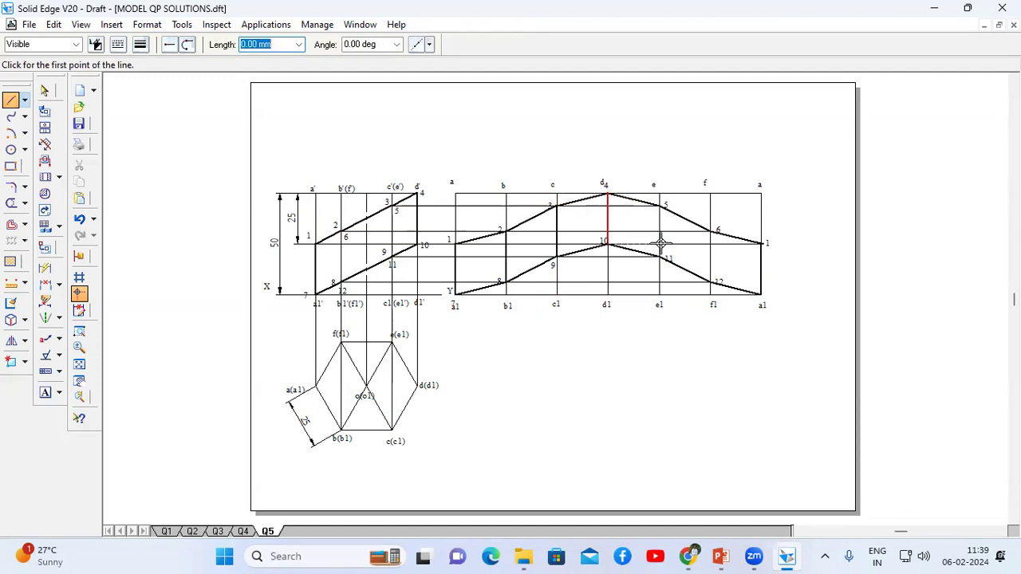
click(659, 257)
click(658, 205)
right_click(678, 191)
click(709, 281)
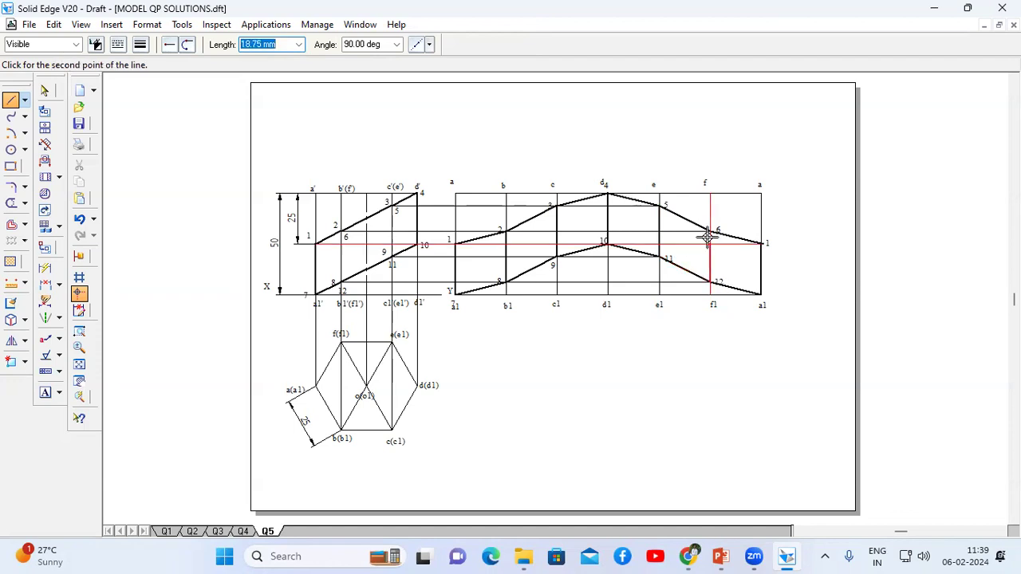
click(709, 231)
right_click(706, 139)
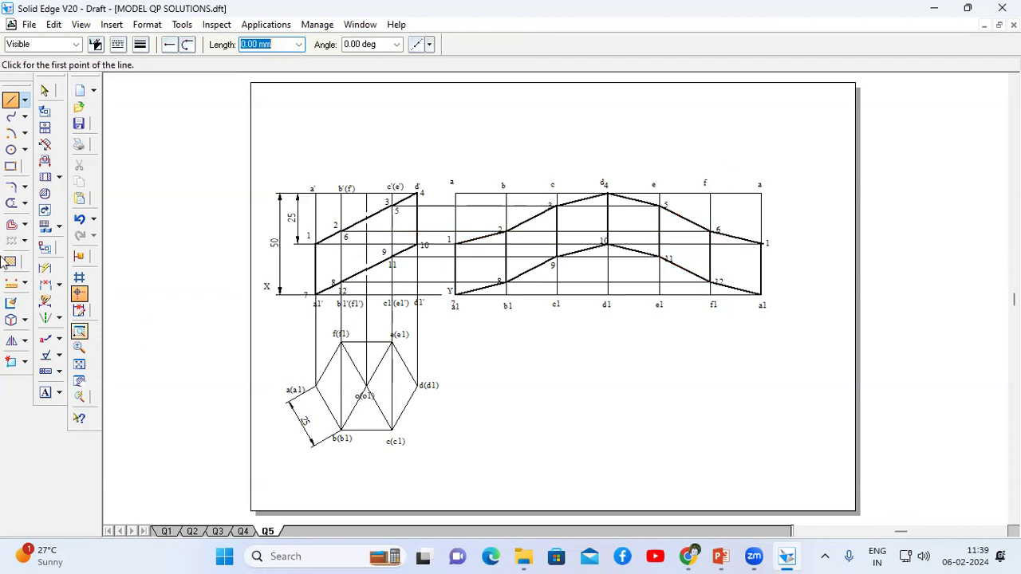